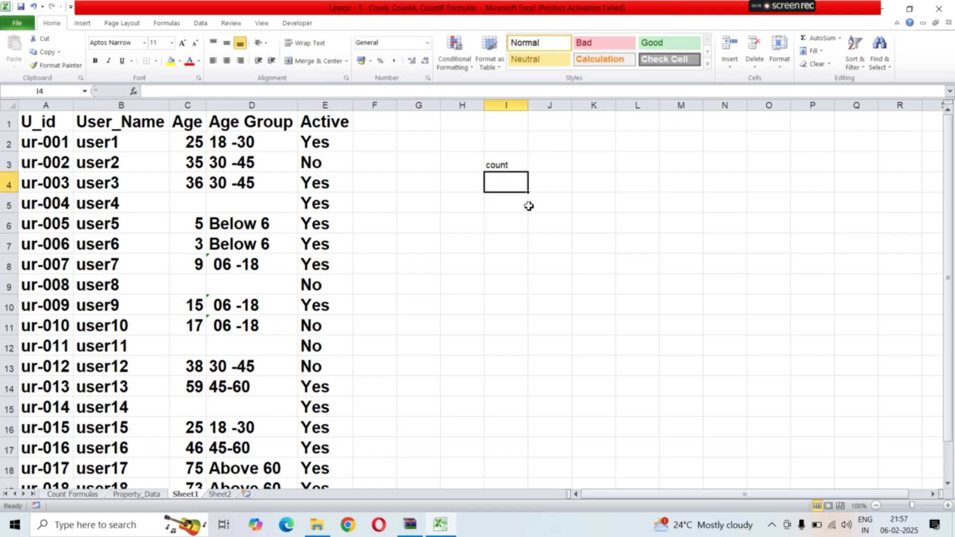
# - List the function names counta, countif and countifs in cells I4 to I6, without a stray backslash after countifs
pyautogui.write('counta')
pyautogui.press('Return')
pyautogui.write('co')
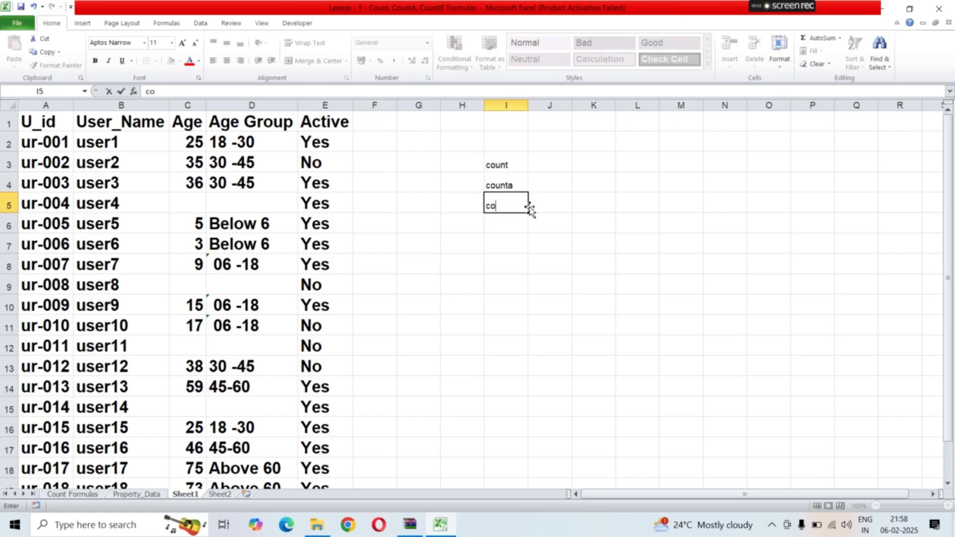
pyautogui.write('untif')
pyautogui.press('Return')
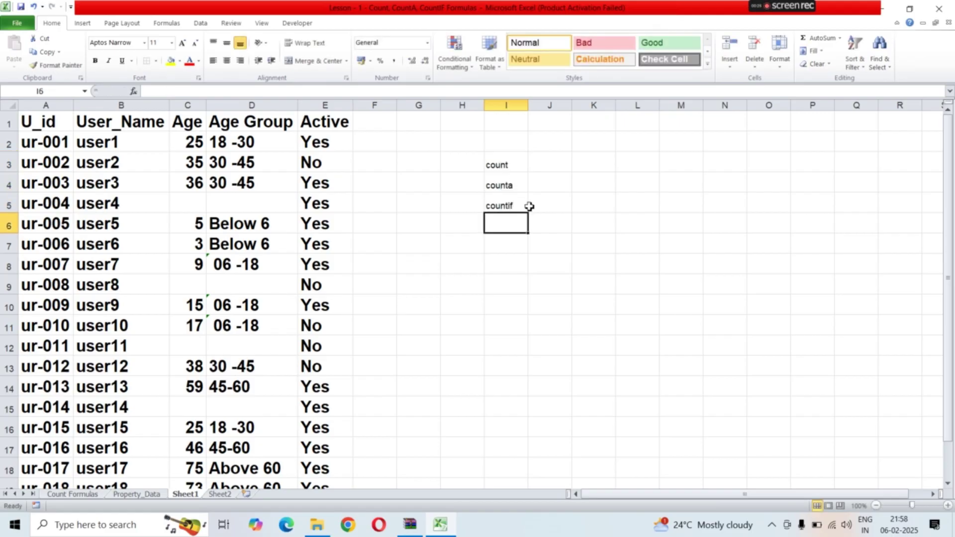
pyautogui.write('con')
pyautogui.write('untifs')
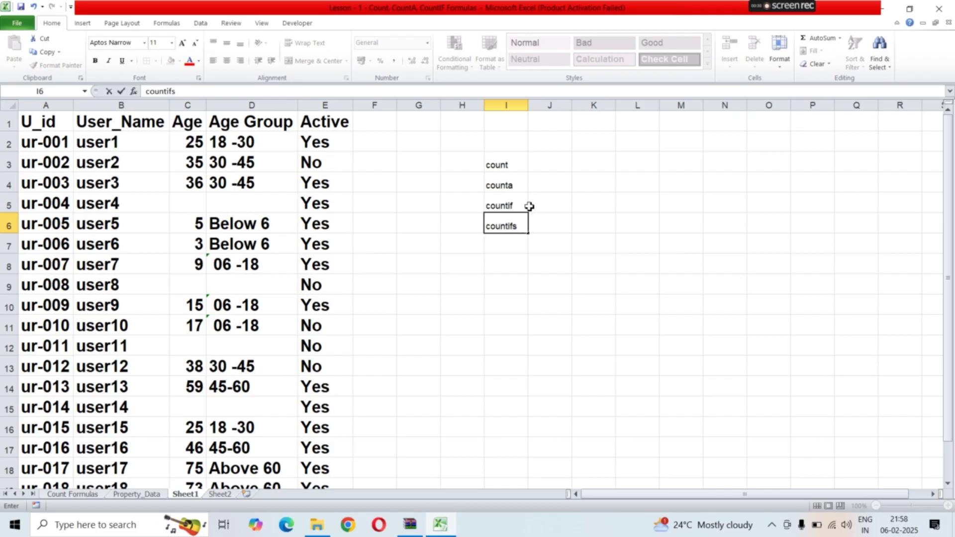
pyautogui.press('Return')
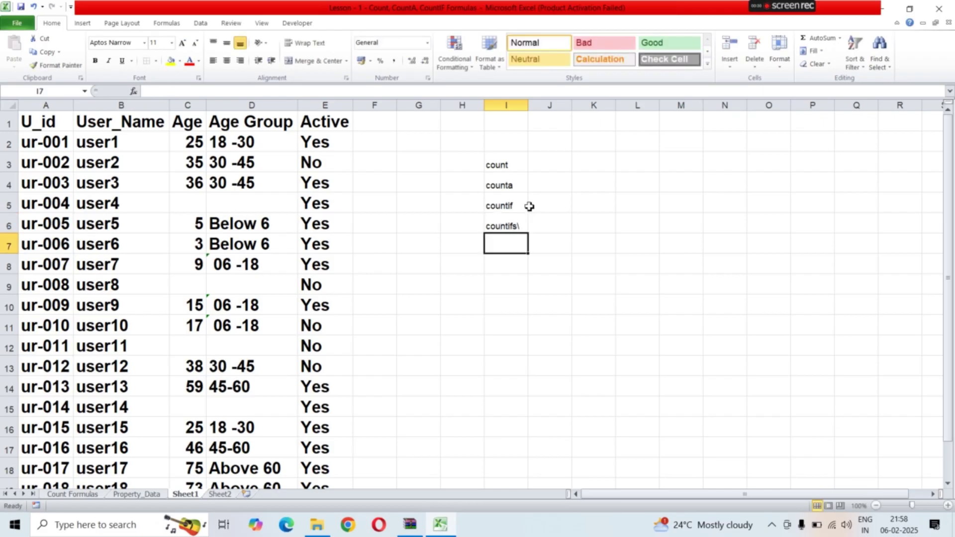
pyautogui.press('Up')
pyautogui.press('F2')
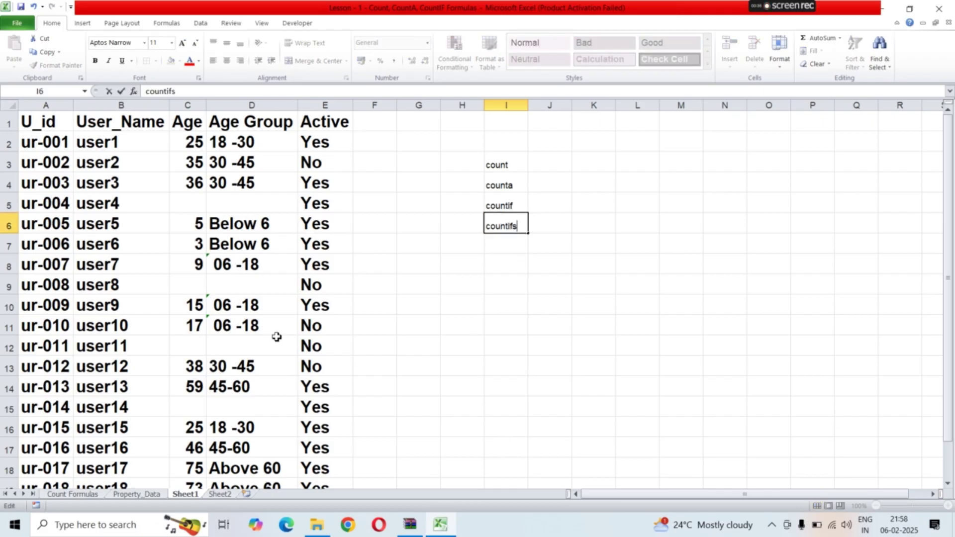
pyautogui.click(497, 168)
# - Go through the listed function names in cells I3 to I6
pyautogui.click(535, 204)
pyautogui.click(499, 206)
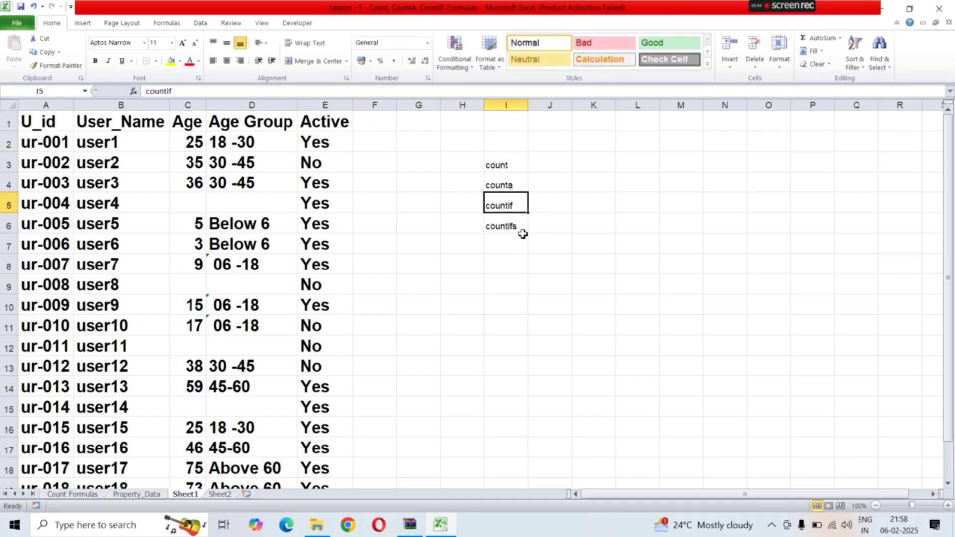
pyautogui.click(518, 225)
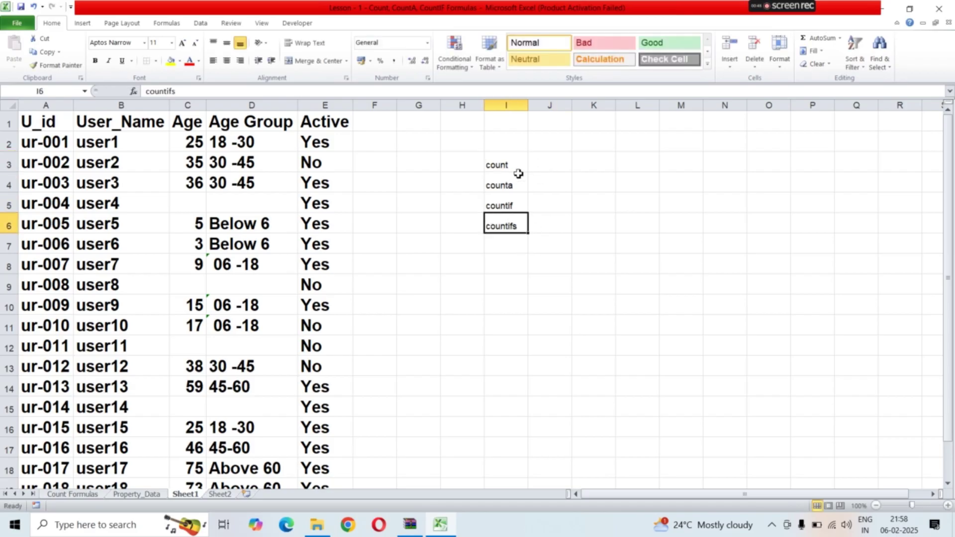
pyautogui.click(441, 282)
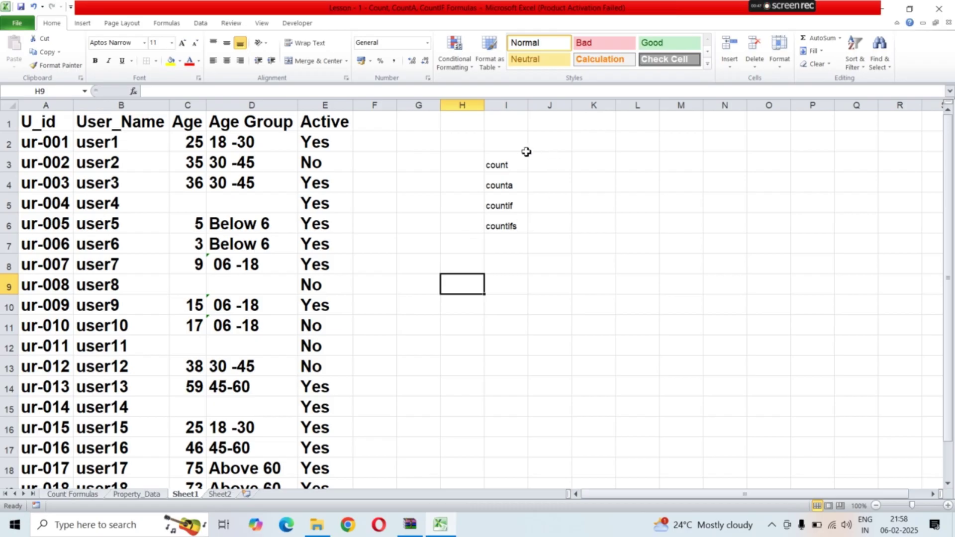
pyautogui.moveTo(509, 162); pyautogui.dragTo(512, 204)
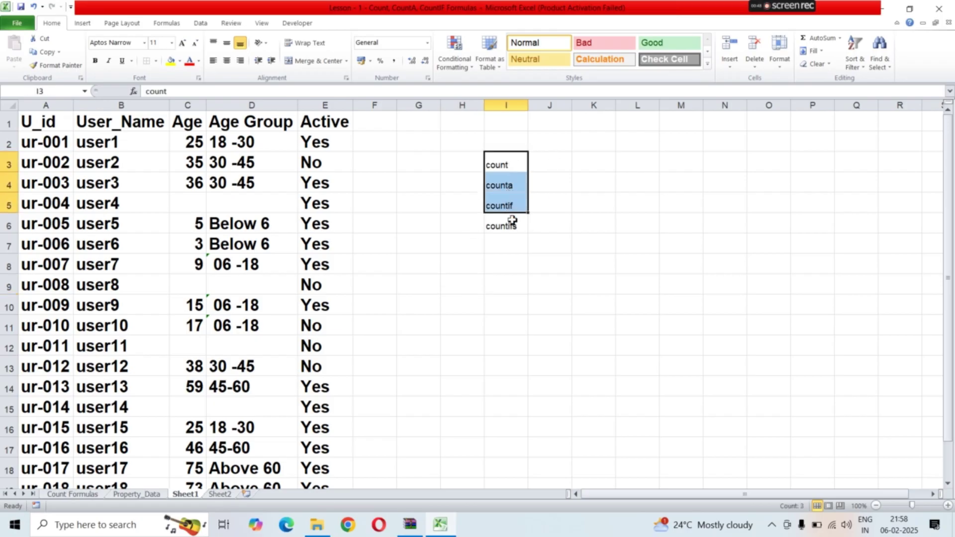
pyautogui.click(515, 226)
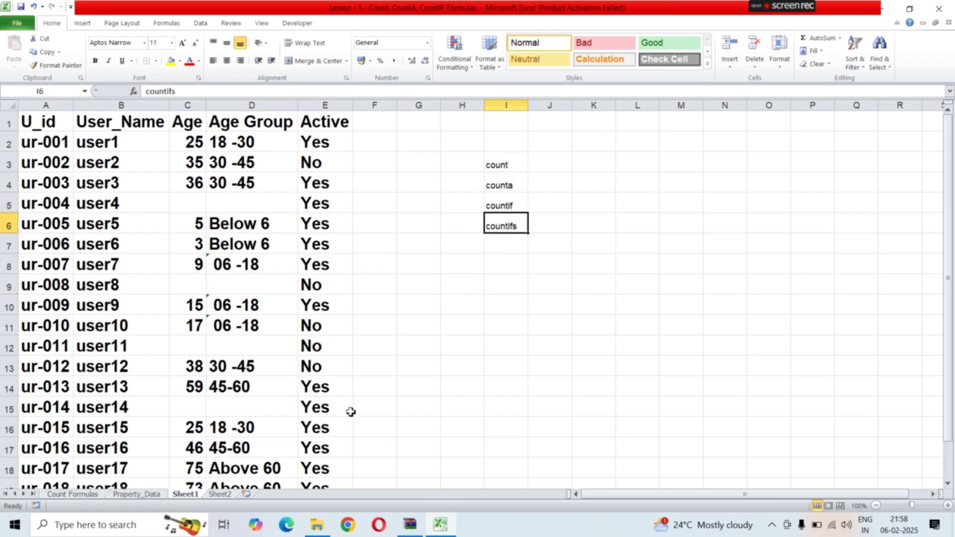
pyautogui.click(495, 326)
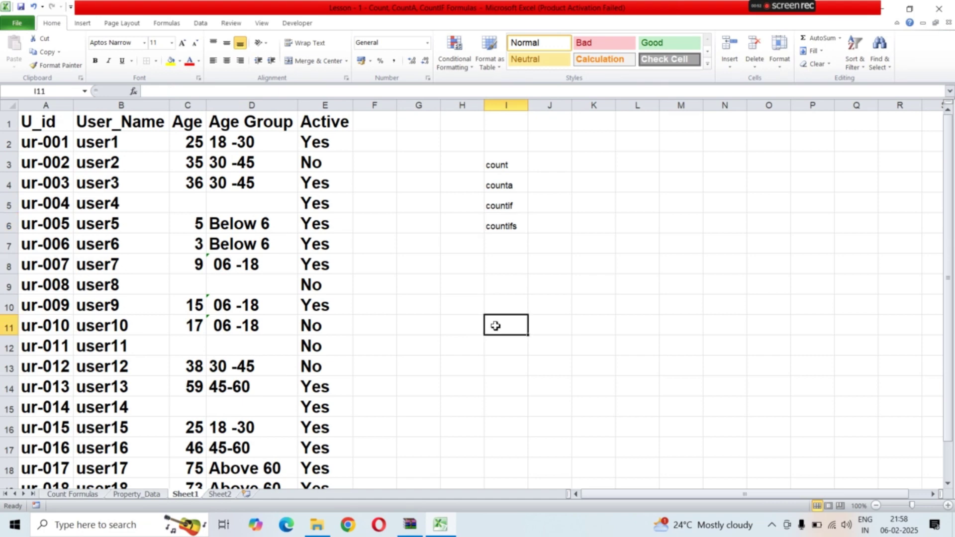
pyautogui.click(506, 231)
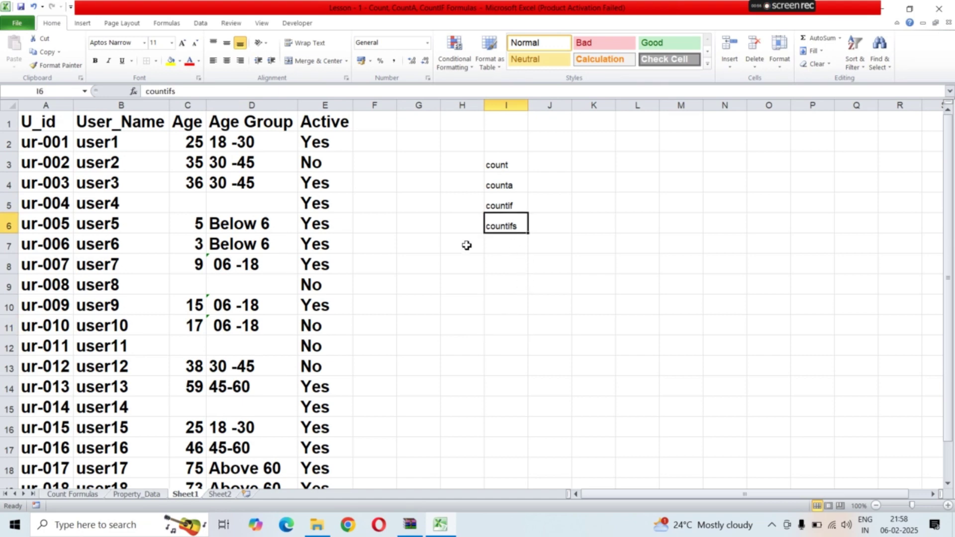
# - Clear the listed function names from cells I3:I7
pyautogui.moveTo(495, 156); pyautogui.dragTo(512, 235)
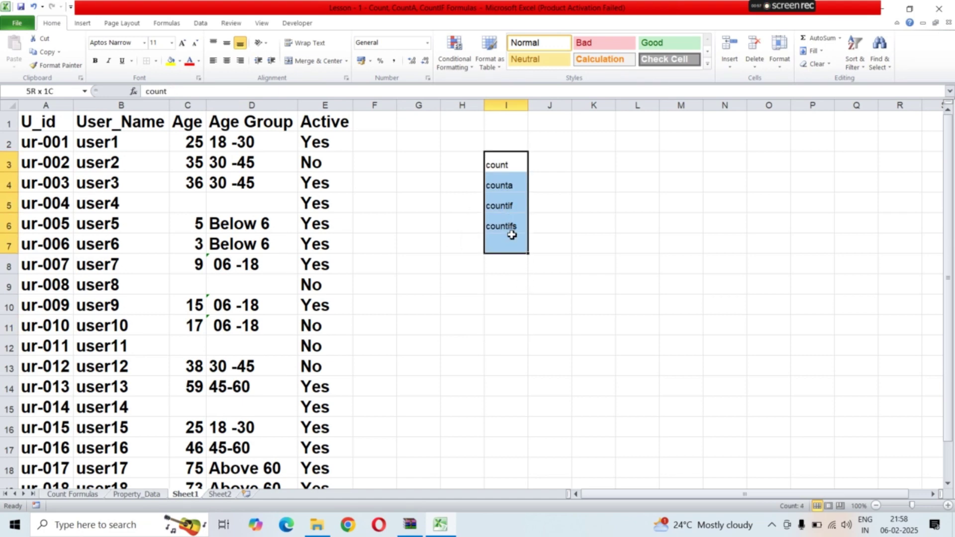
pyautogui.press('Delete')
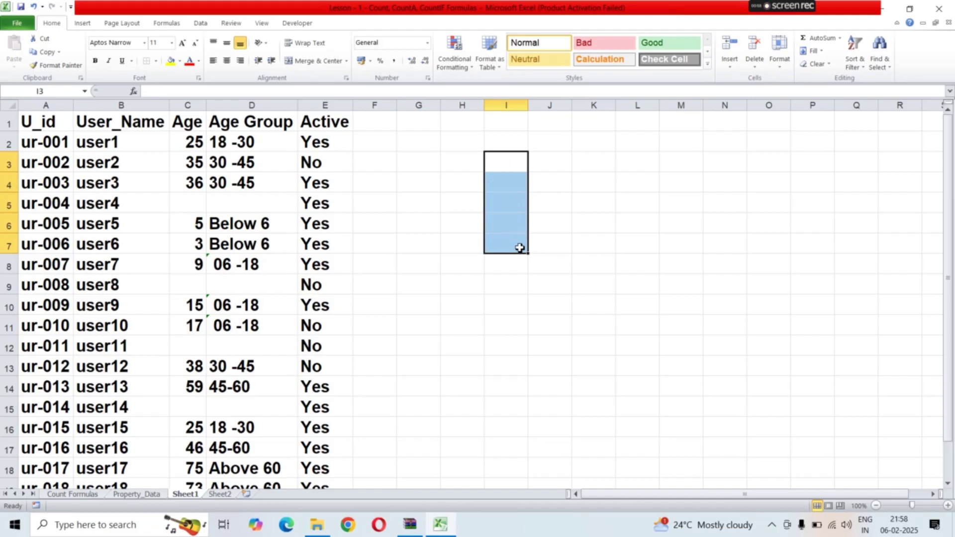
pyautogui.click(597, 327)
pyautogui.click(458, 143)
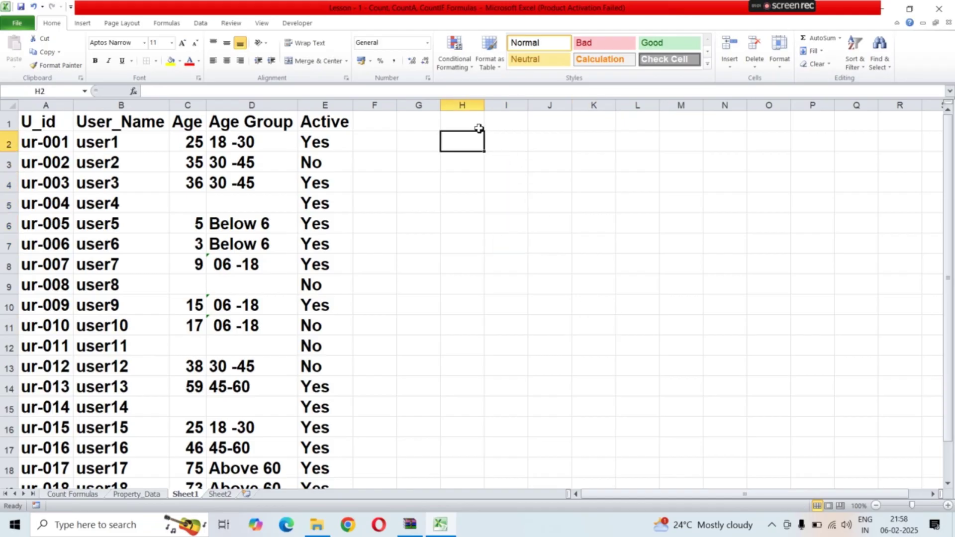
# - Count the numeric entries of the whole Age column in cell I2 with =COUNT(C:C)
pyautogui.click(503, 149)
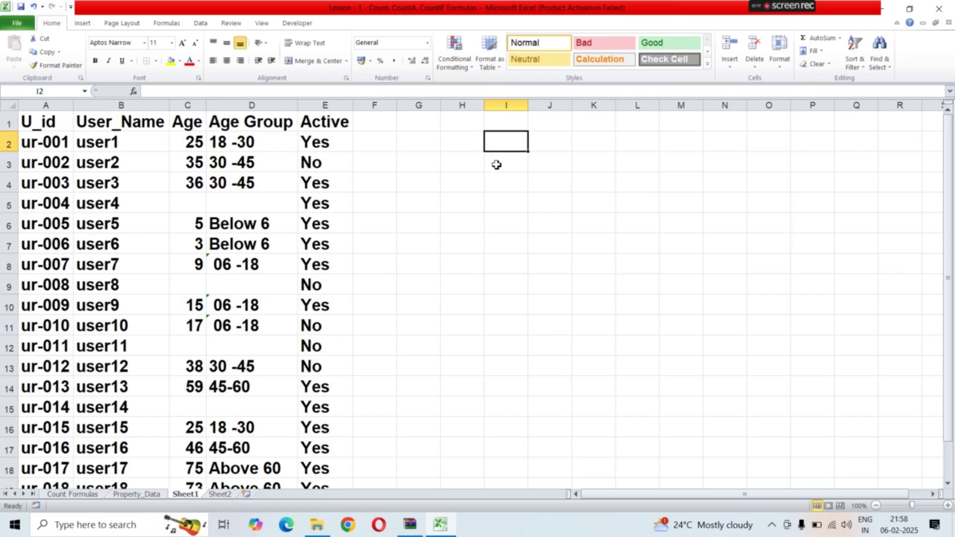
pyautogui.write('=')
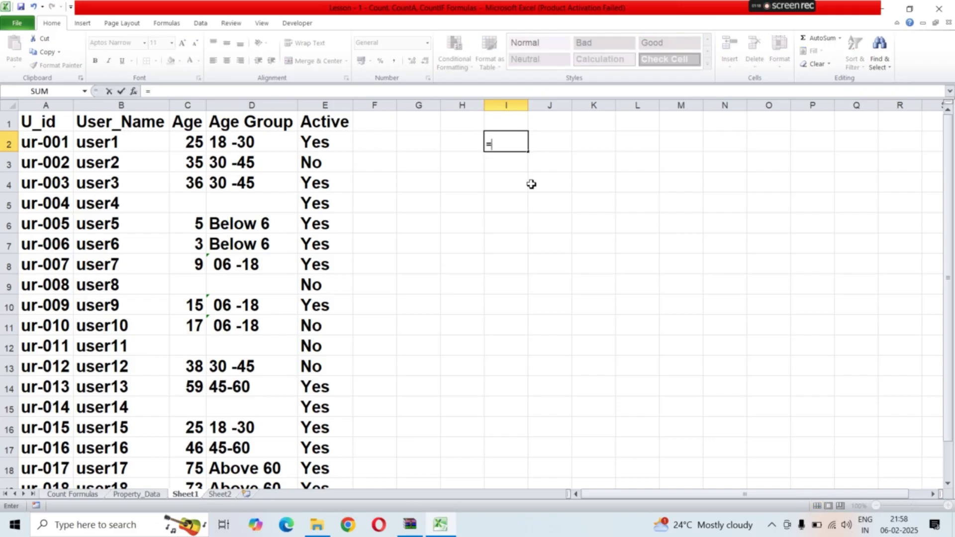
pyautogui.write('count')
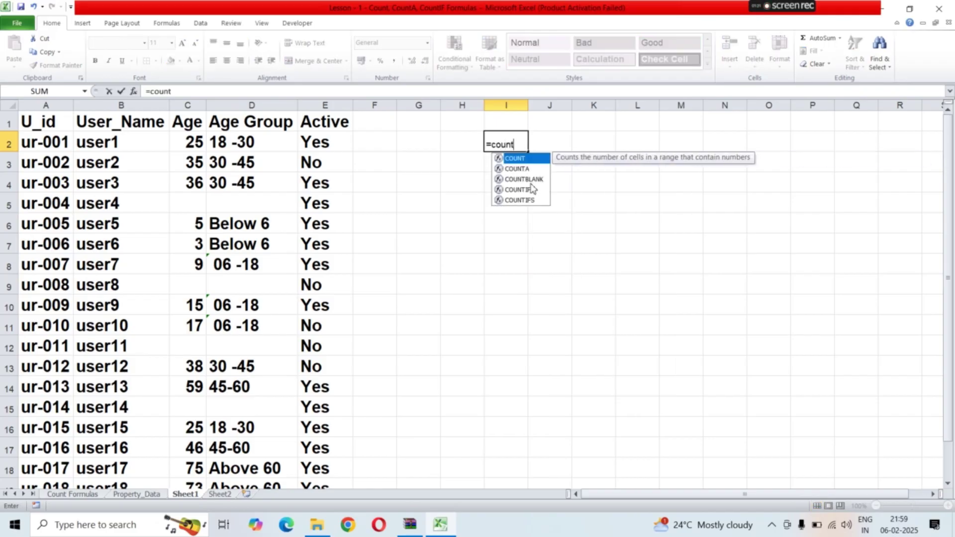
pyautogui.doubleClick(526, 160)
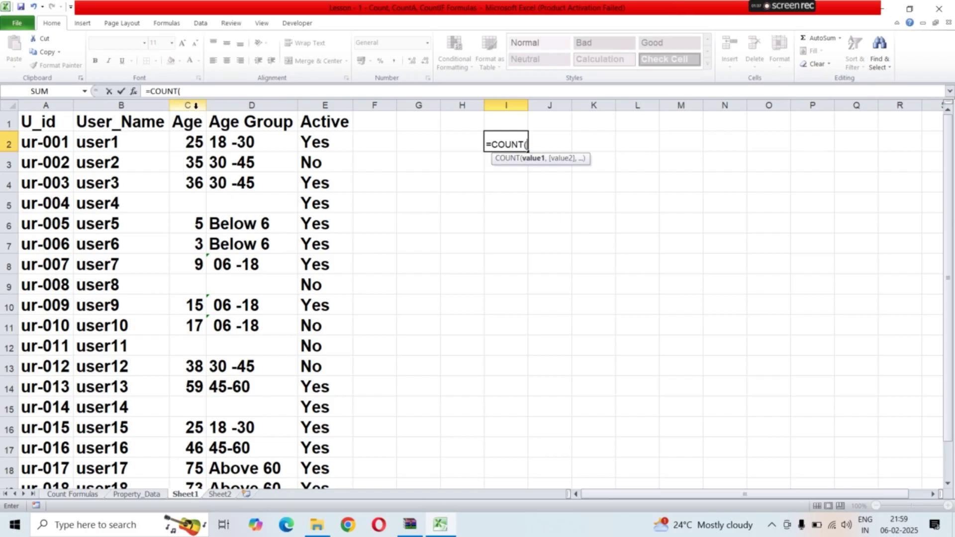
pyautogui.click(195, 105)
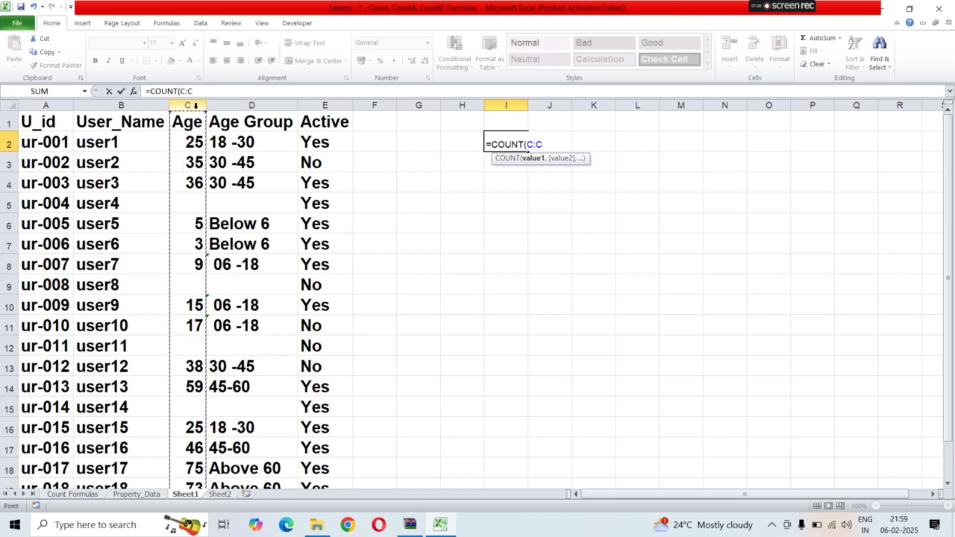
pyautogui.press('Return')
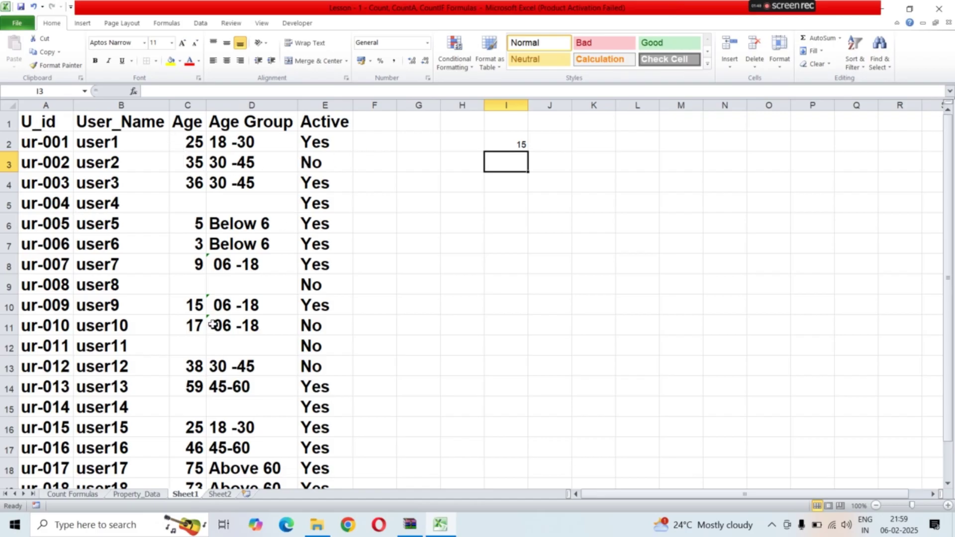
# - Label the Age column result by entering "count" in cell H2
pyautogui.click(464, 139)
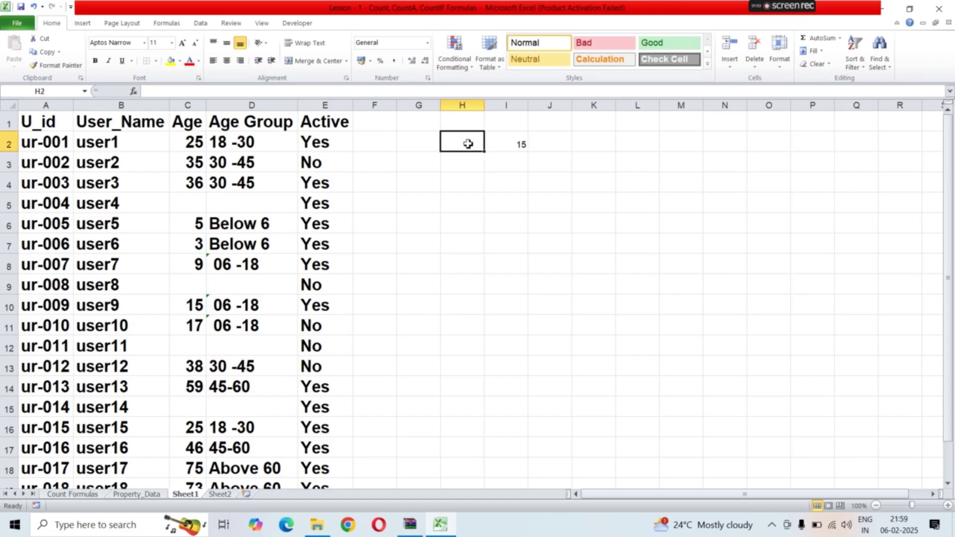
pyautogui.write('count')
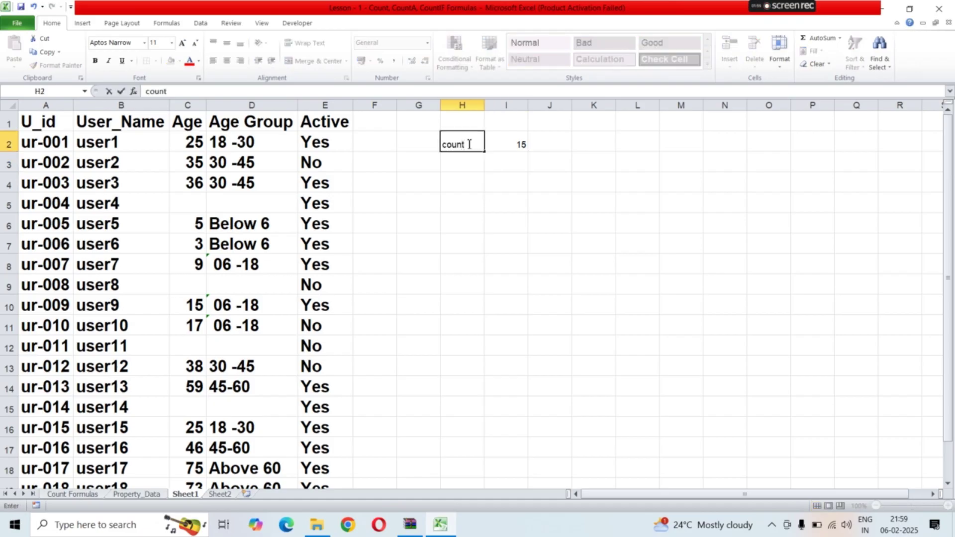
pyautogui.press('Return')
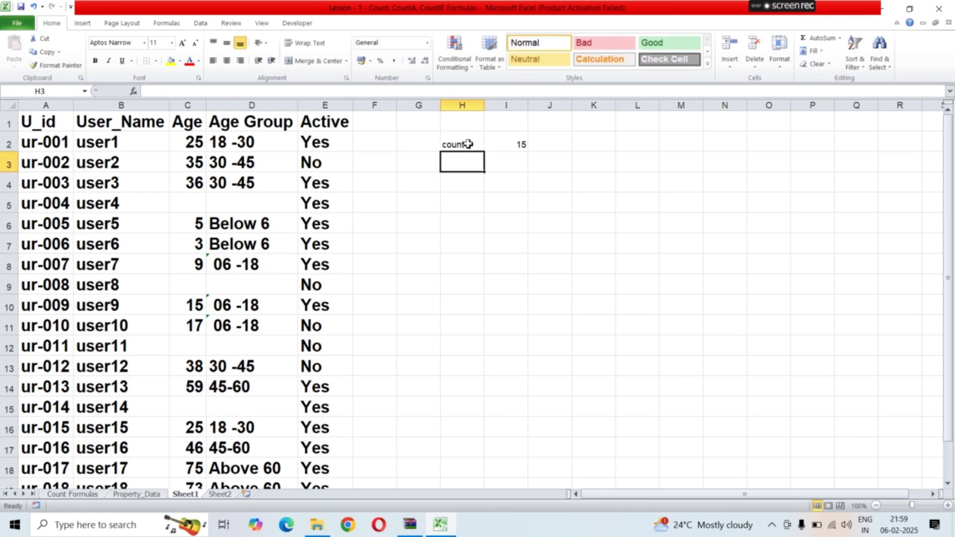
pyautogui.click(520, 163)
pyautogui.click(465, 166)
pyautogui.click(250, 205)
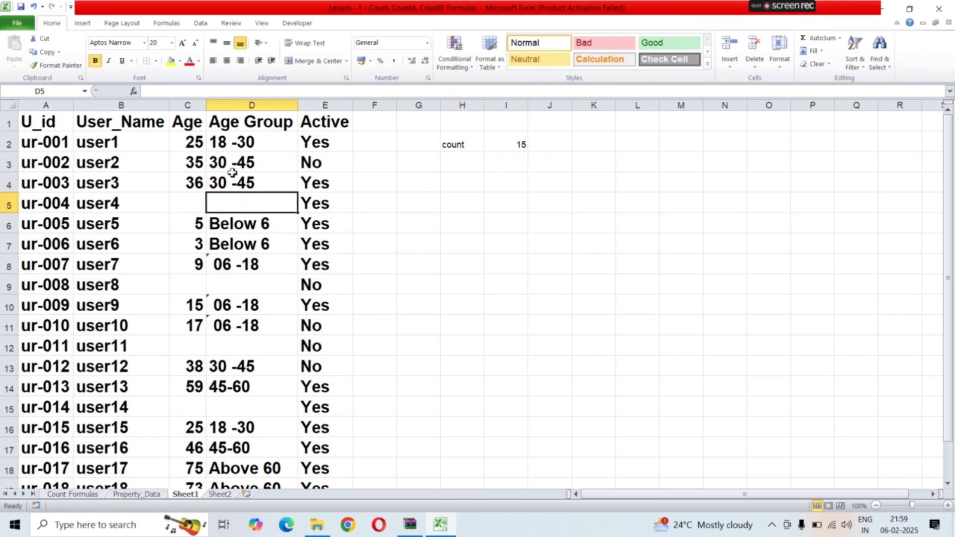
pyautogui.click(191, 149)
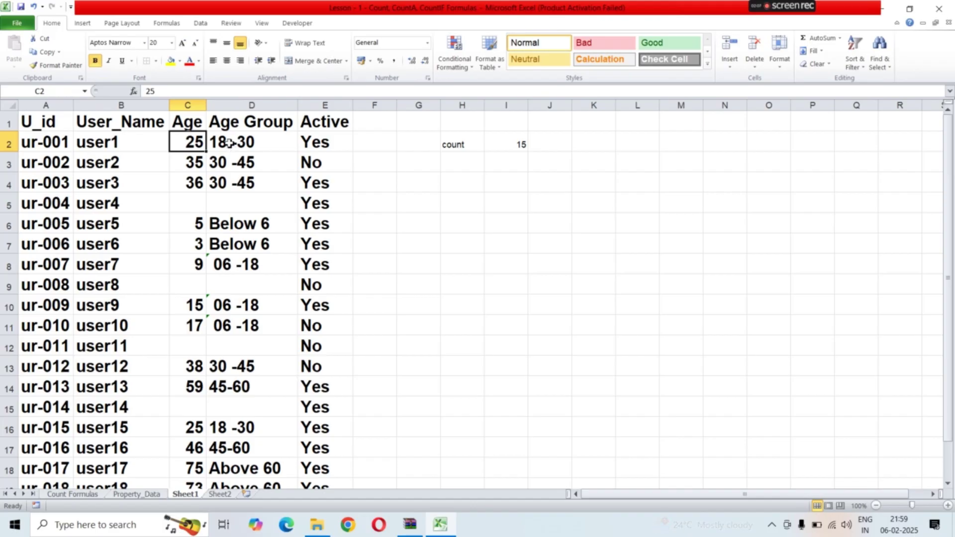
pyautogui.click(260, 149)
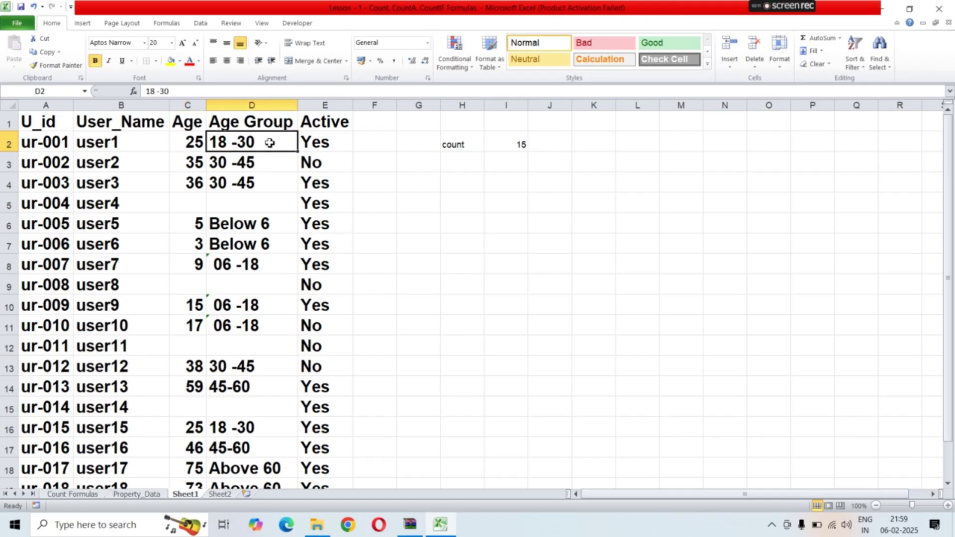
# - Enter the label "count" in cell H3 and apply =COUNT(D:D) to the Age Group column in cell I3
pyautogui.click(452, 160)
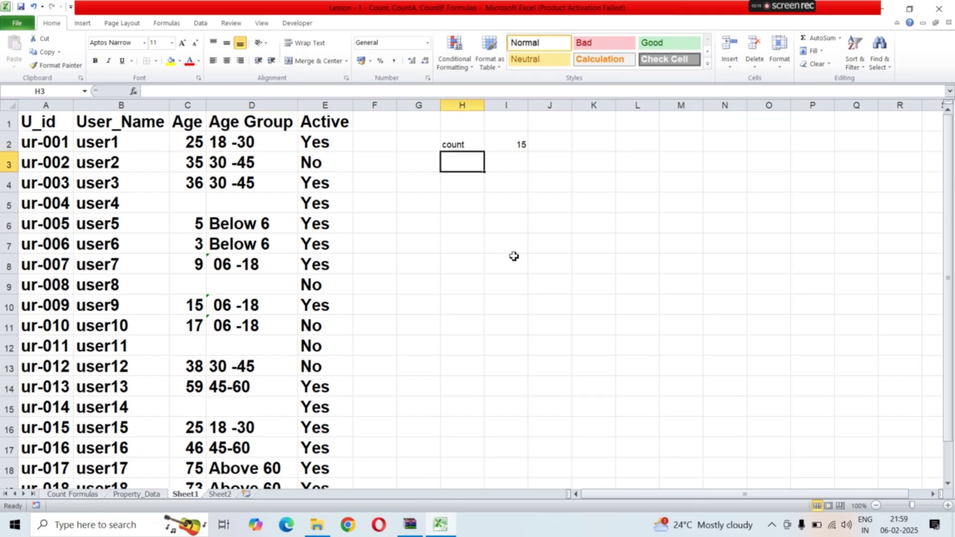
pyautogui.write('count')
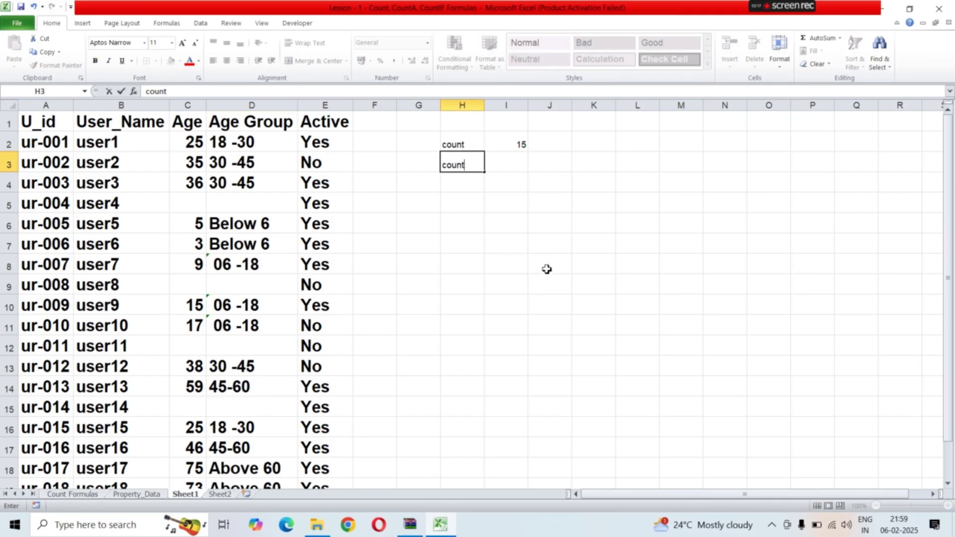
pyautogui.click(502, 167)
pyautogui.write('=cou')
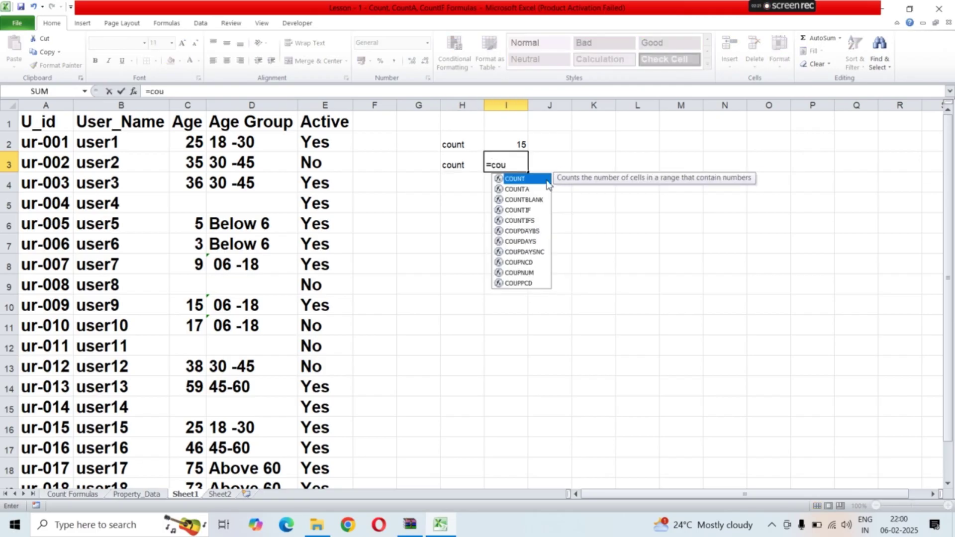
pyautogui.doubleClick(518, 179)
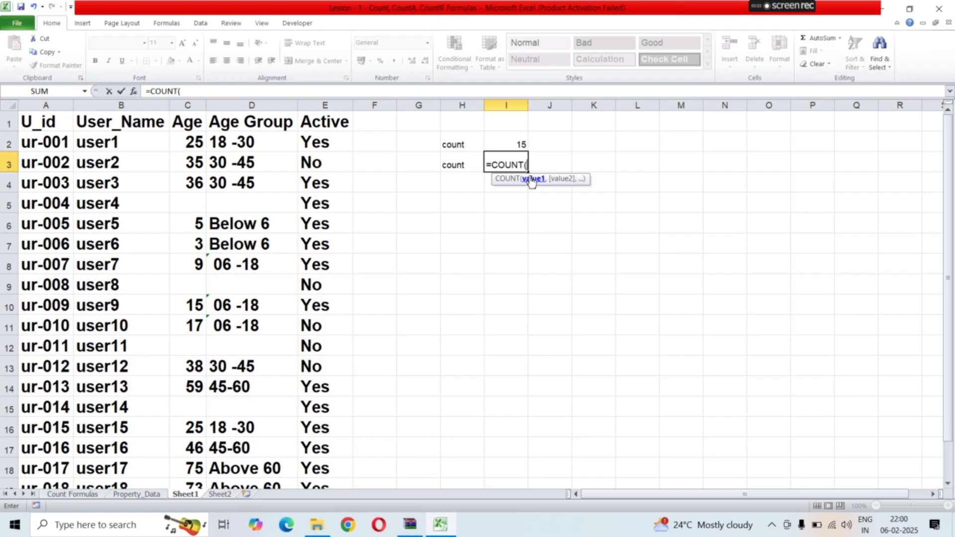
pyautogui.click(237, 122)
pyautogui.click(258, 105)
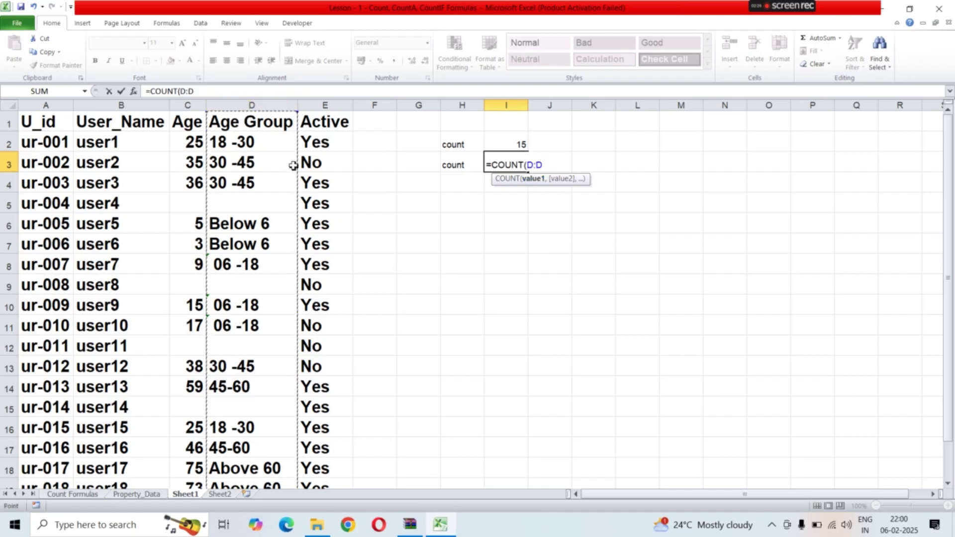
pyautogui.write(')')
pyautogui.press('Return')
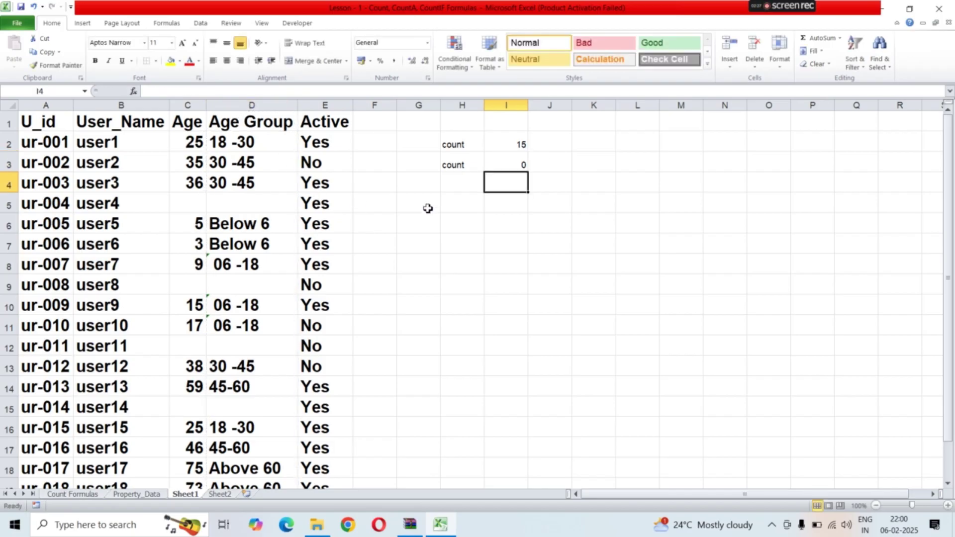
# - Replace the formula in cell I3 with =COUNTA(D:D) to count all filled cells of the Age Group column
pyautogui.click(496, 165)
pyautogui.doubleClick(500, 165)
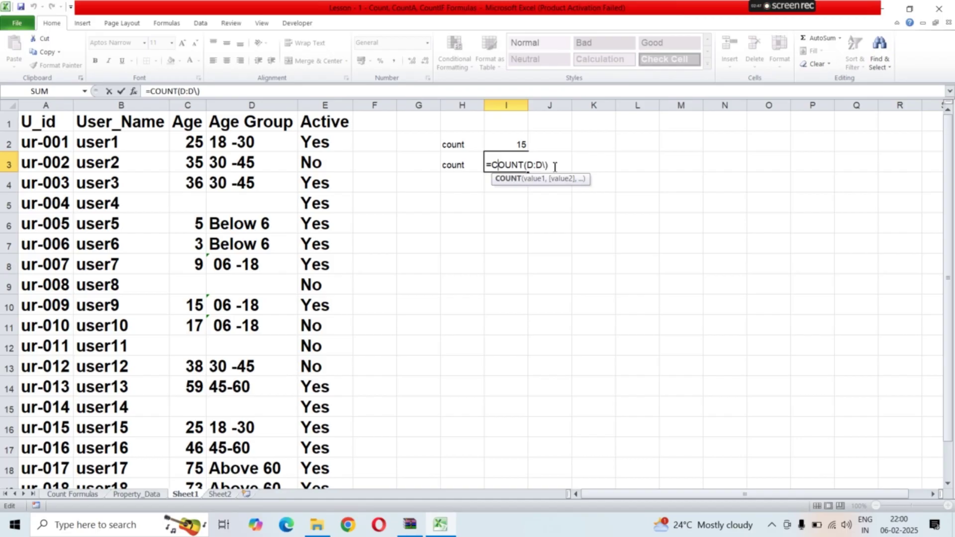
pyautogui.press('BackSpace')
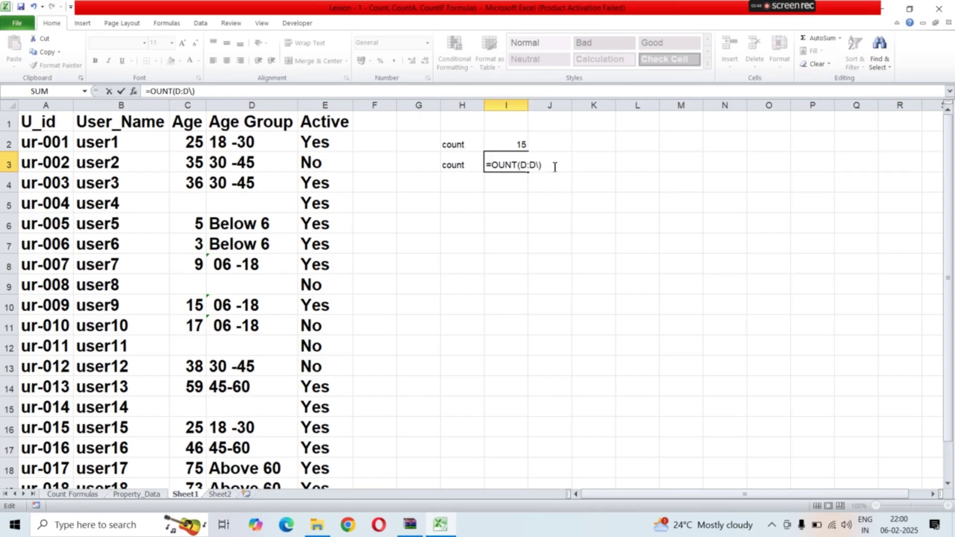
pyautogui.press('BackSpace')
pyautogui.press('BackSpace')
pyautogui.press('BackSpace')
pyautogui.press('BackSpace')
pyautogui.press('BackSpace')
pyautogui.press('BackSpace')
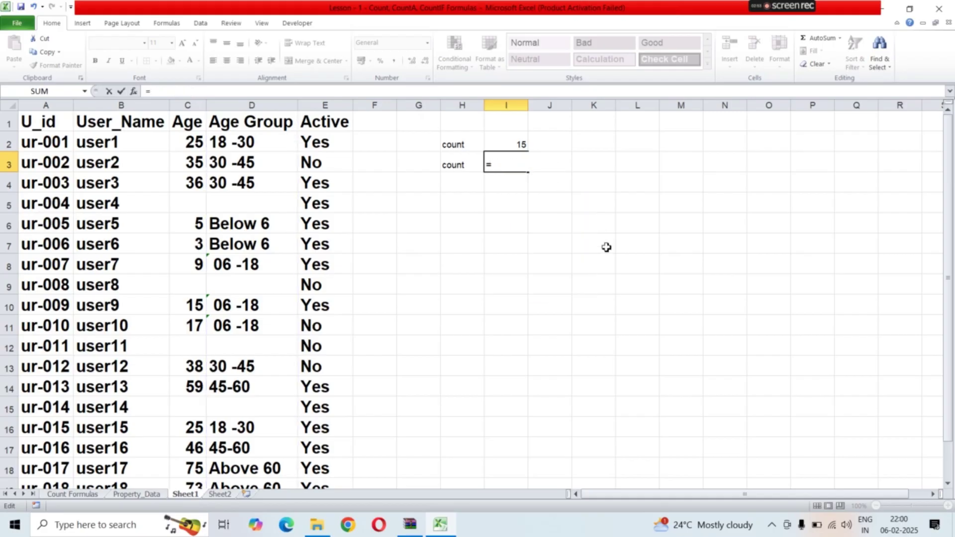
pyautogui.write('count')
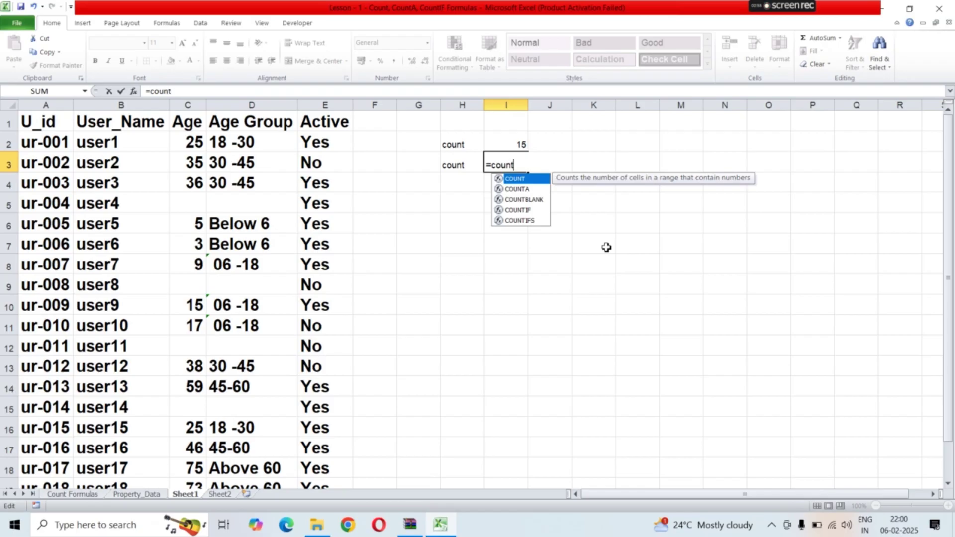
pyautogui.doubleClick(526, 192)
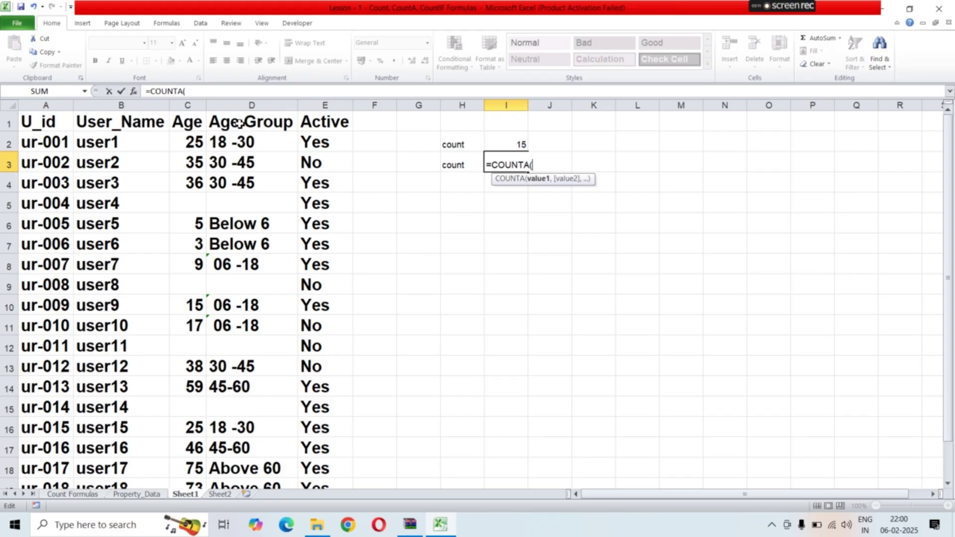
pyautogui.click(257, 105)
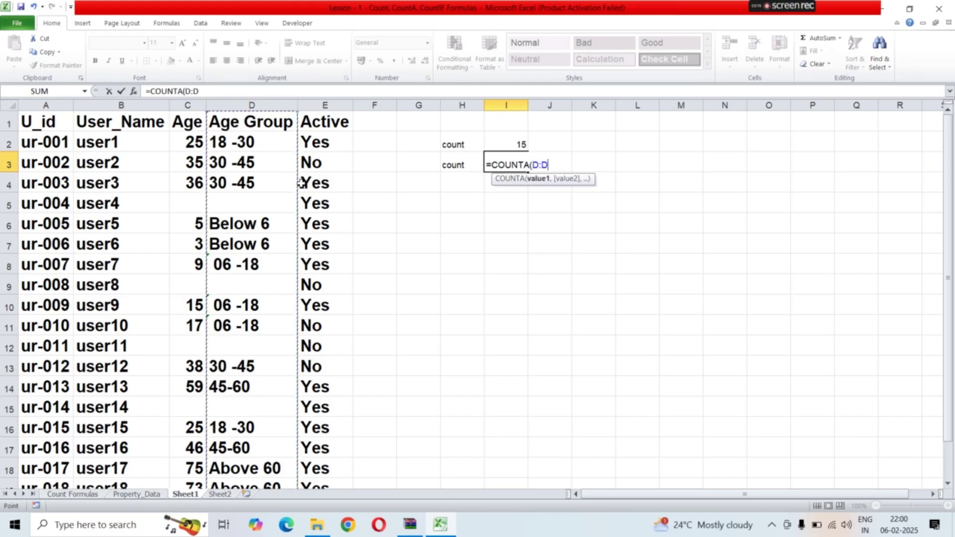
pyautogui.press('Return')
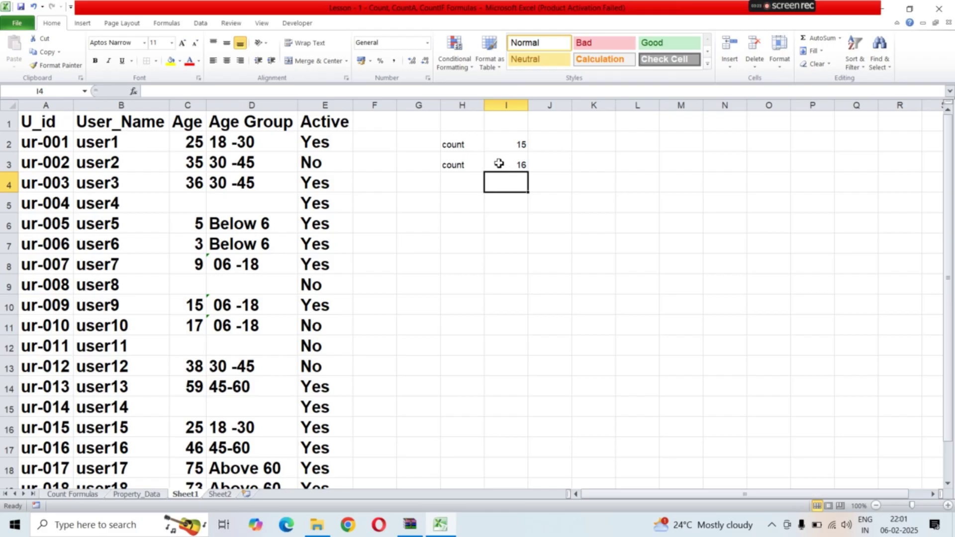
pyautogui.click(458, 164)
pyautogui.click(509, 162)
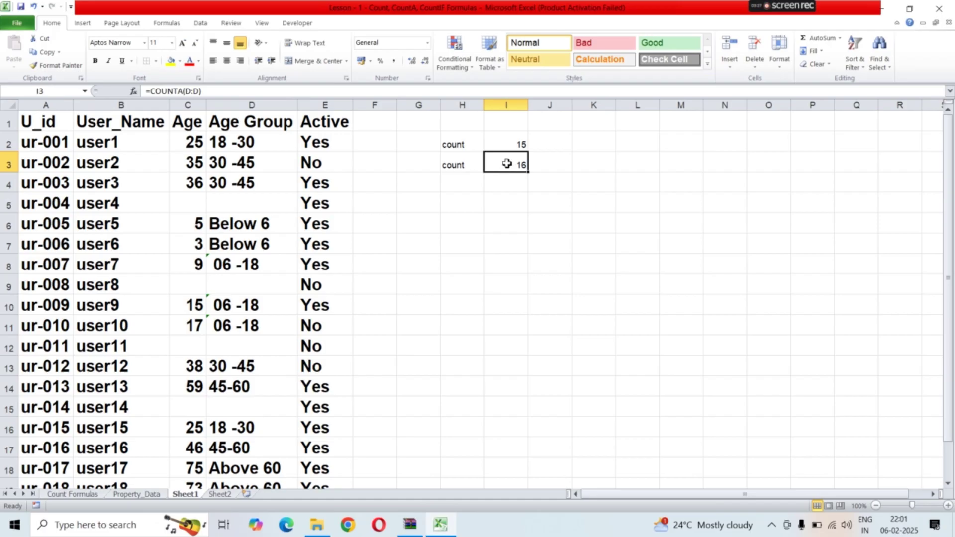
# - Enter the label "blanck" in cell H4, leaving cell I4 empty
pyautogui.click(464, 187)
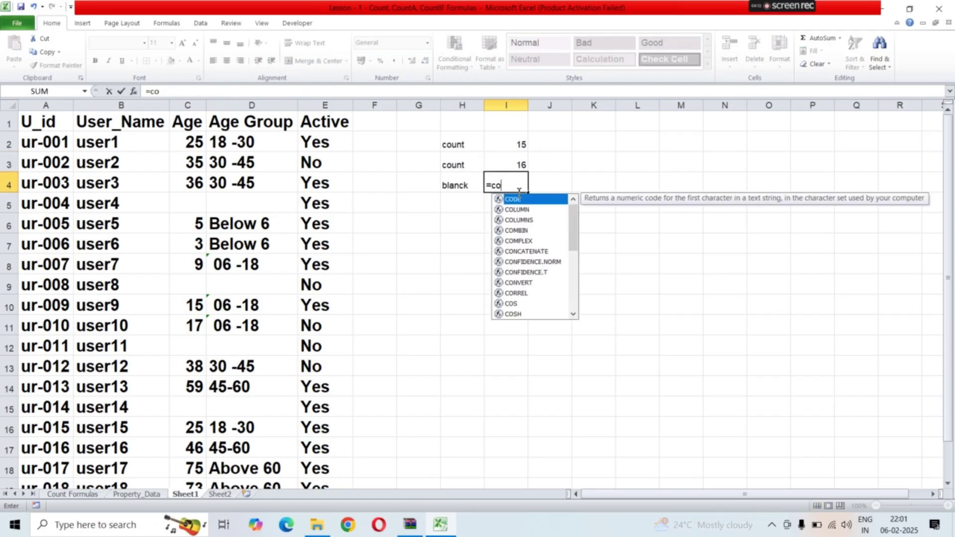
pyautogui.press('BackSpace')
pyautogui.press('BackSpace')
pyautogui.press('BackSpace')
pyautogui.press('BackSpace')
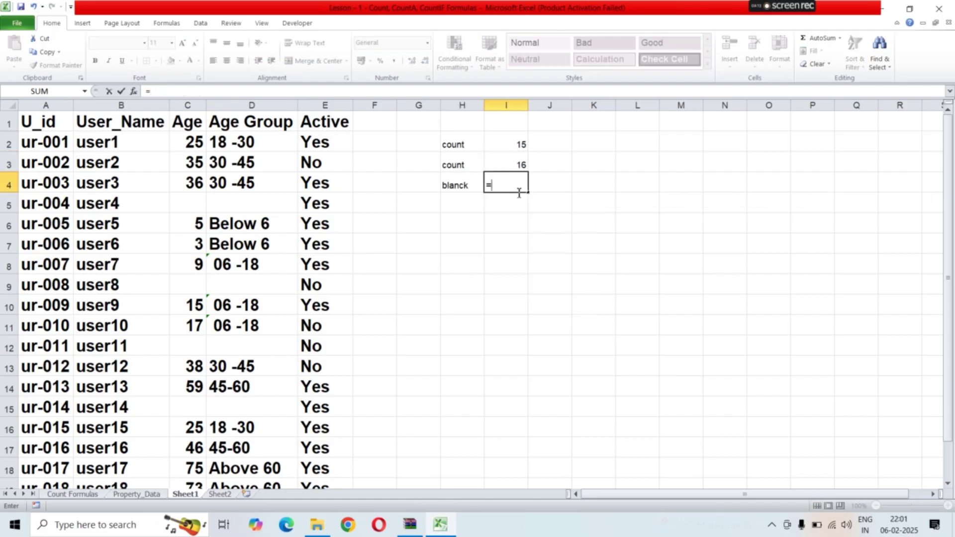
pyautogui.click(455, 187)
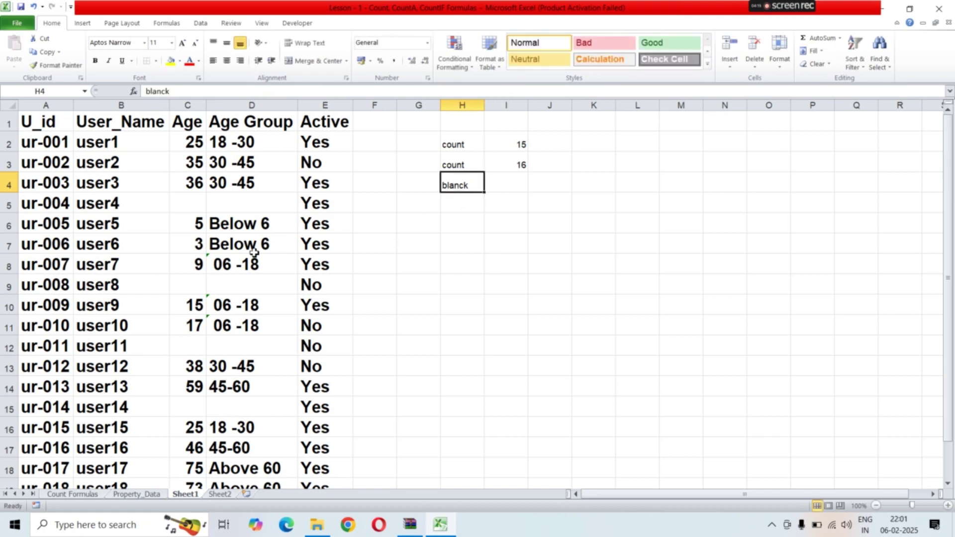
# - Count the blank cells of the whole Age column in cell I4 with =COUNTBLANK(C:C)
pyautogui.doubleClick(498, 187)
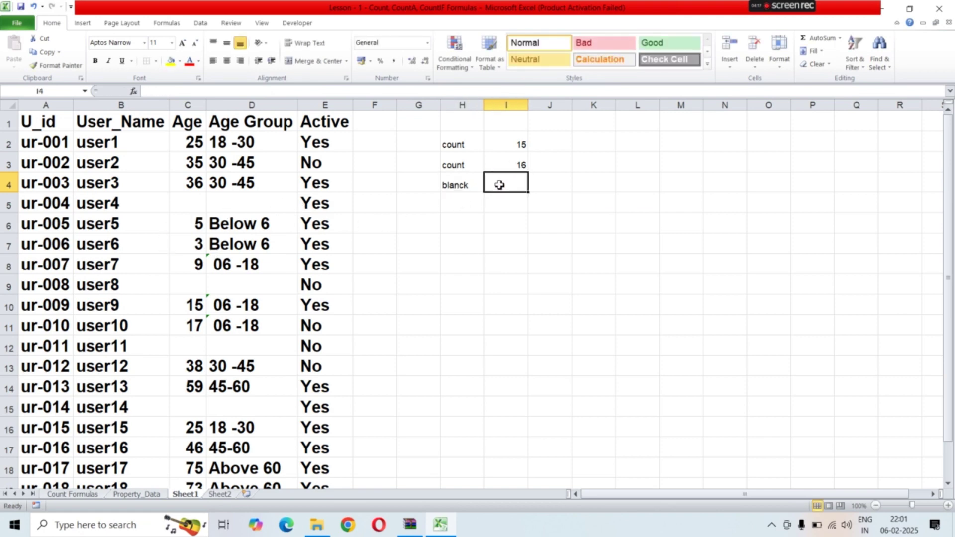
pyautogui.write('=')
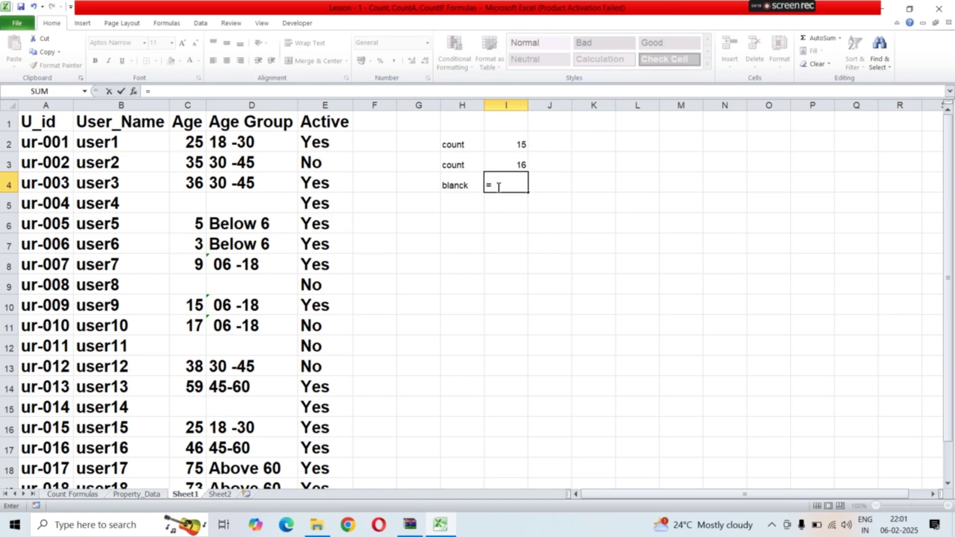
pyautogui.write('coun')
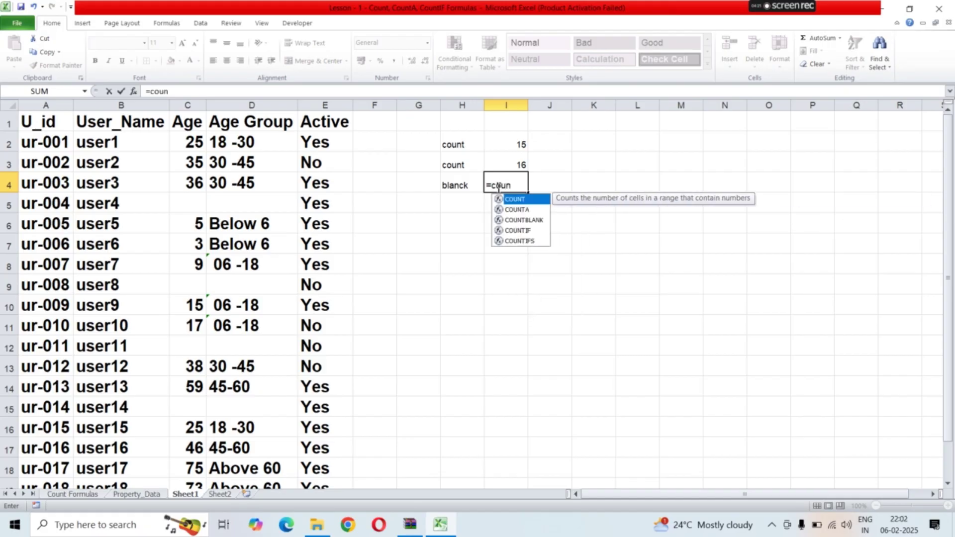
pyautogui.doubleClick(518, 220)
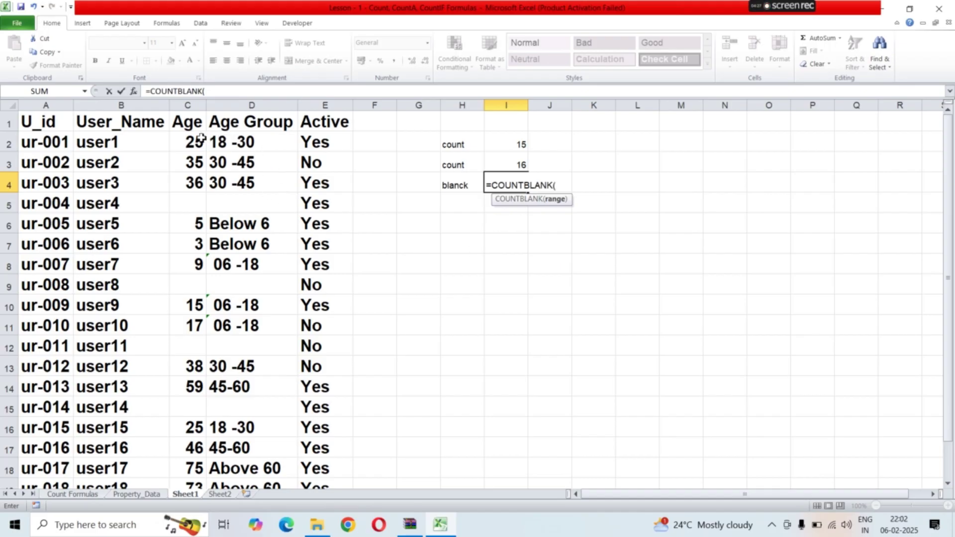
pyautogui.click(198, 106)
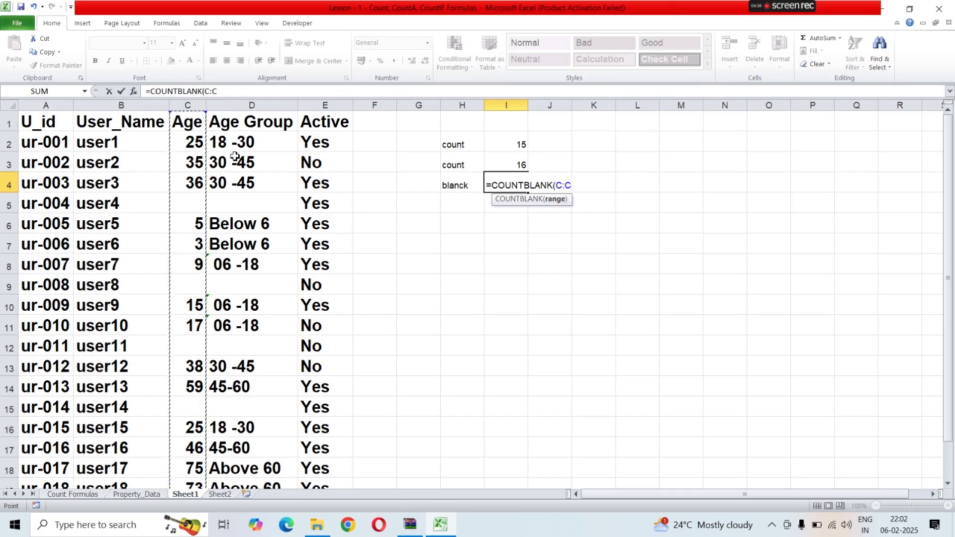
pyautogui.press('Return')
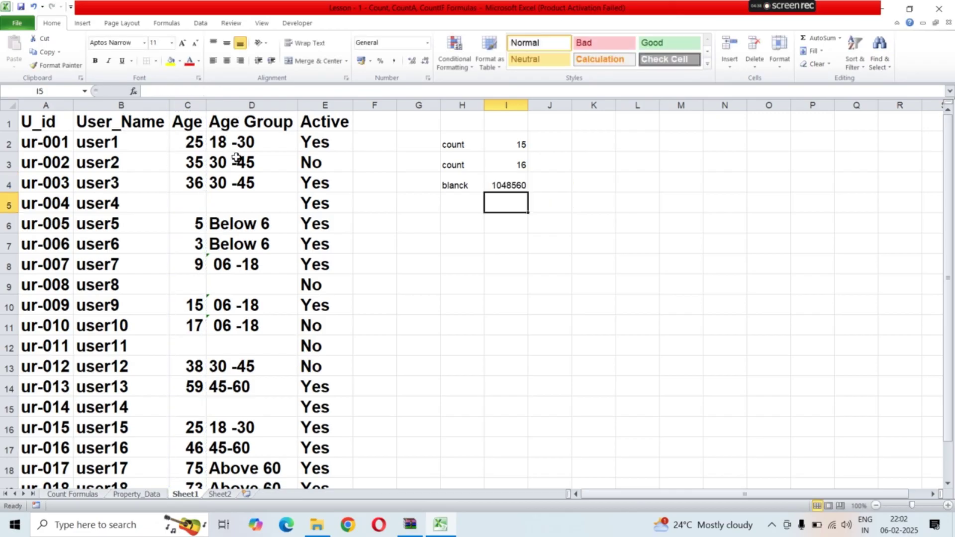
# - Rewrite the formula in cell I4 as =COUNTBLANK(C1:C4), covering only the first Age cells
pyautogui.doubleClick(505, 185)
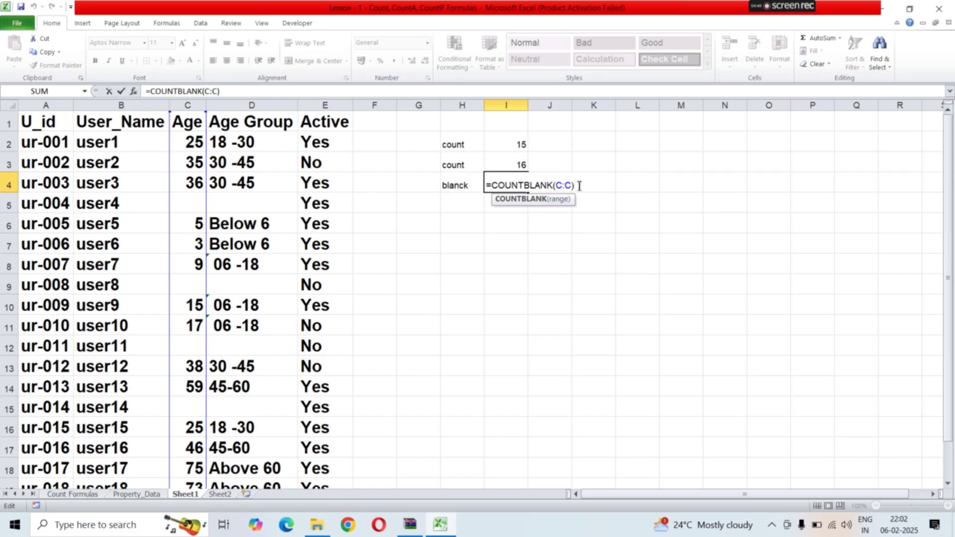
pyautogui.press('BackSpace')
pyautogui.press('BackSpace')
pyautogui.press('BackSpace')
pyautogui.press('BackSpace')
pyautogui.press('BackSpace')
pyautogui.press('BackSpace')
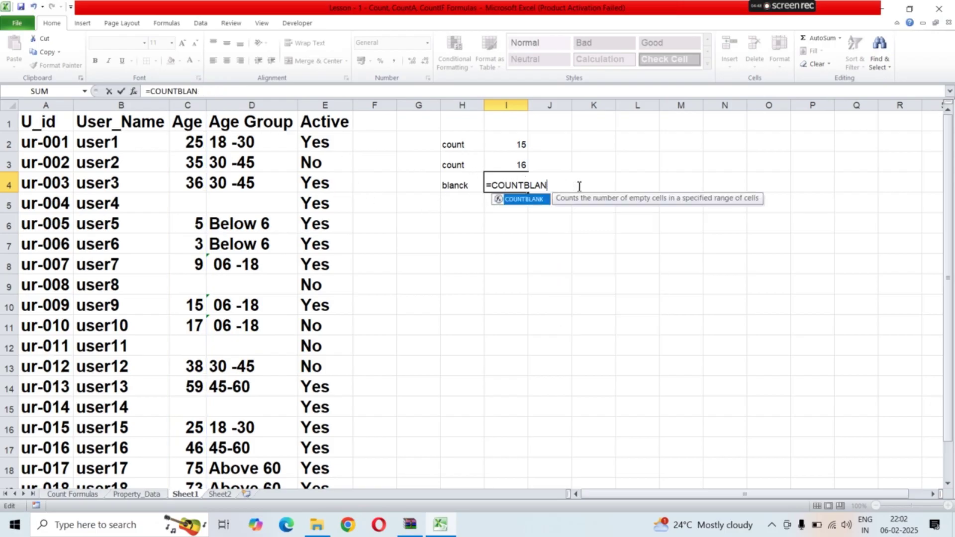
pyautogui.press('BackSpace')
pyautogui.press('BackSpace')
pyautogui.press('BackSpace')
pyautogui.press('BackSpace')
pyautogui.press('BackSpace')
pyautogui.press('BackSpace')
pyautogui.press('BackSpace')
pyautogui.press('BackSpace')
pyautogui.press('BackSpace')
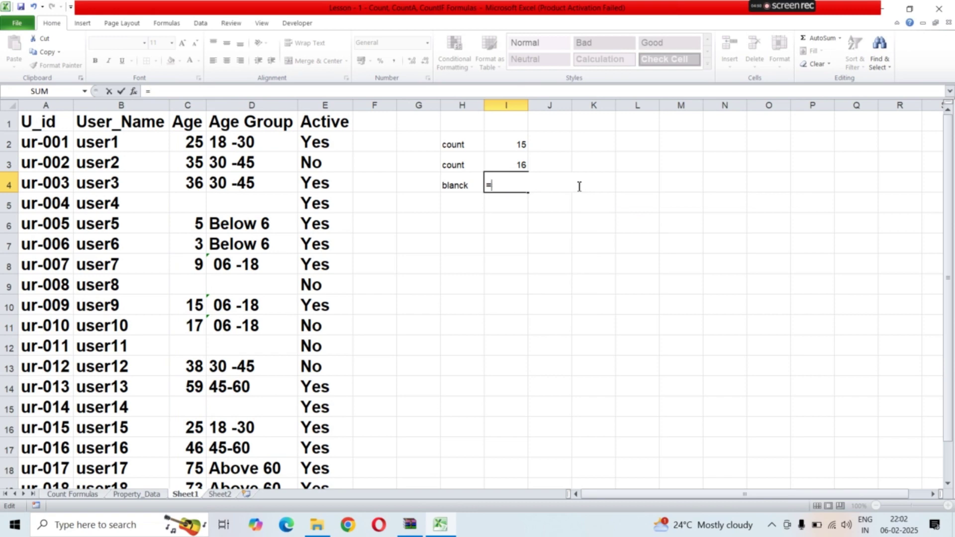
pyautogui.write('count')
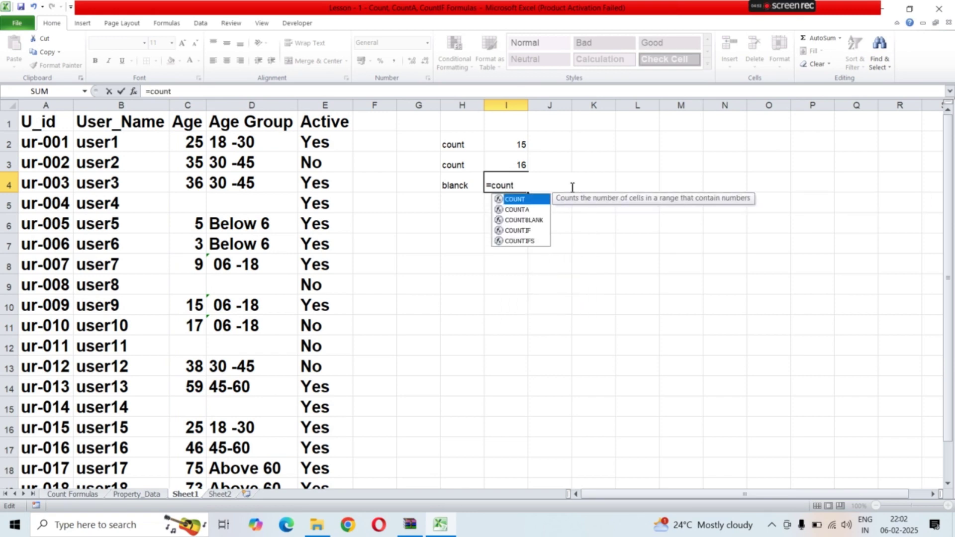
pyautogui.doubleClick(532, 222)
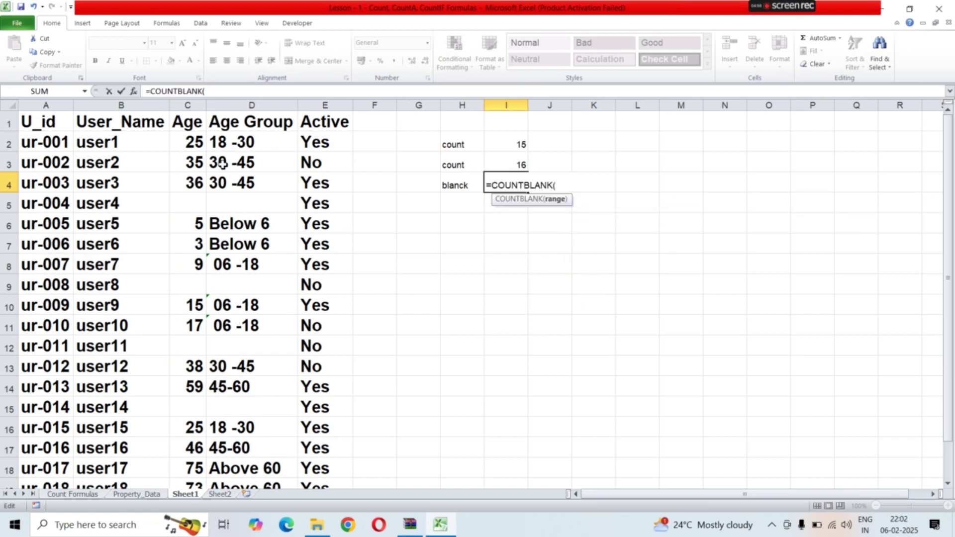
pyautogui.click(188, 125)
pyautogui.moveTo(227, 171); pyautogui.dragTo(231, 172)
pyautogui.press('Return')
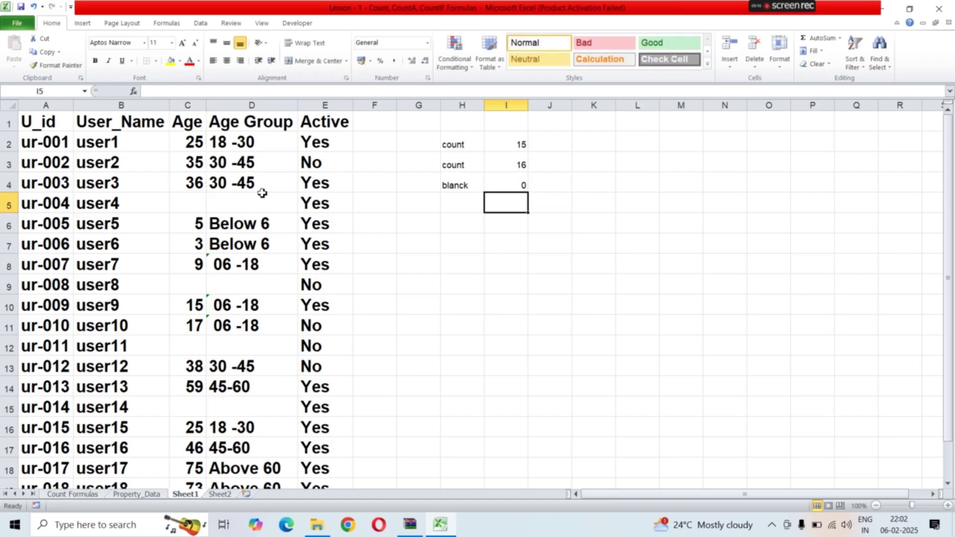
# - Set cell I4 to =COUNTBLANK(C1:C20) so it covers the Age column down to the last user row, and check its range
pyautogui.doubleClick(511, 184)
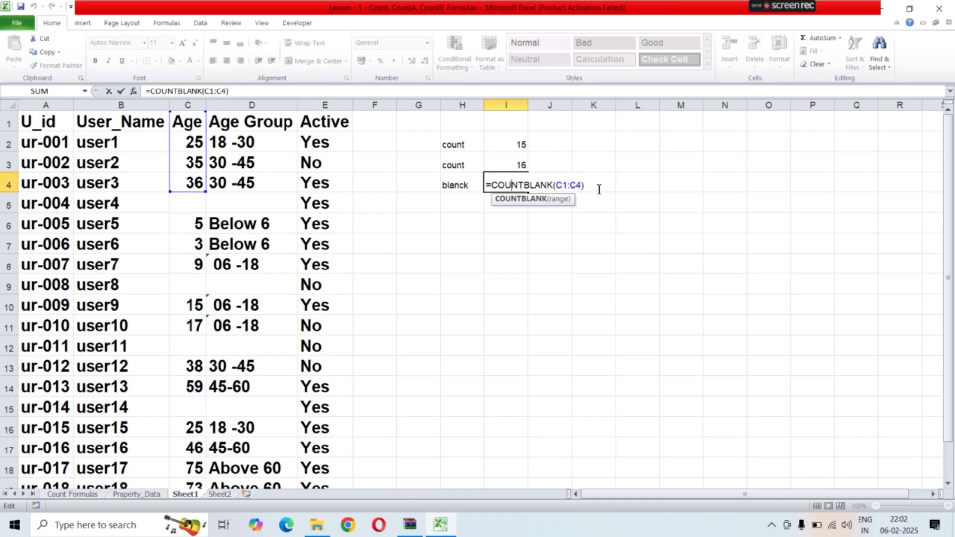
pyautogui.click(599, 189)
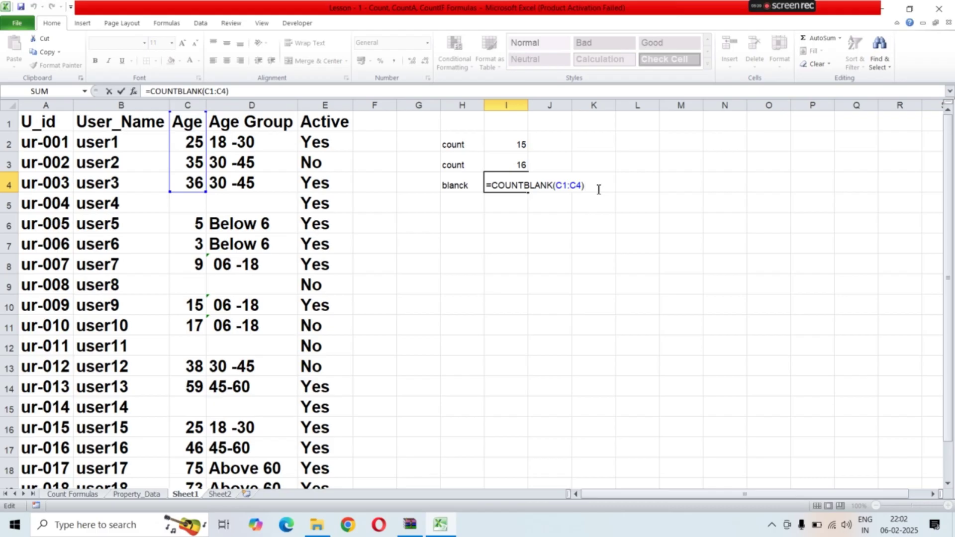
pyautogui.press('BackSpace')
pyautogui.press('BackSpace')
pyautogui.press('BackSpace')
pyautogui.press('BackSpace')
pyautogui.press('BackSpace')
pyautogui.press('BackSpace')
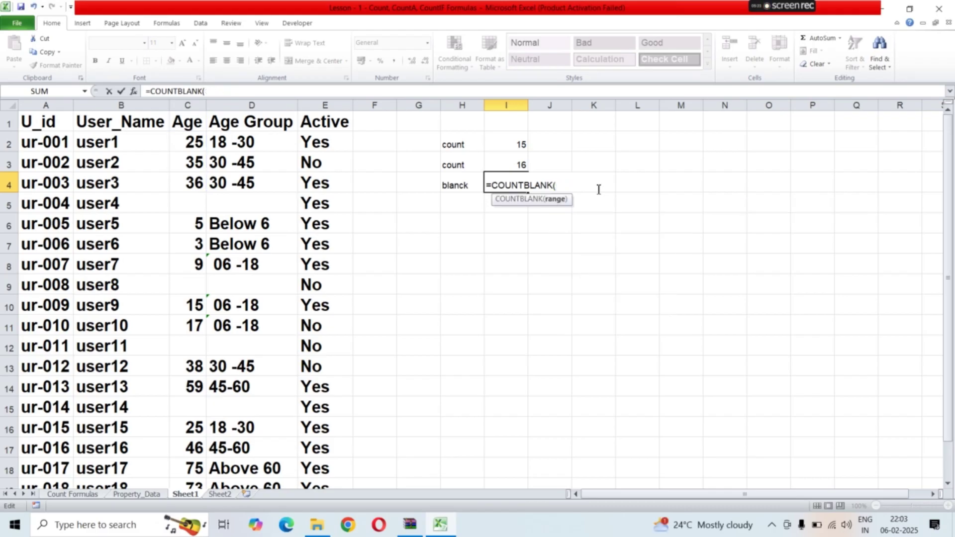
pyautogui.write('c')
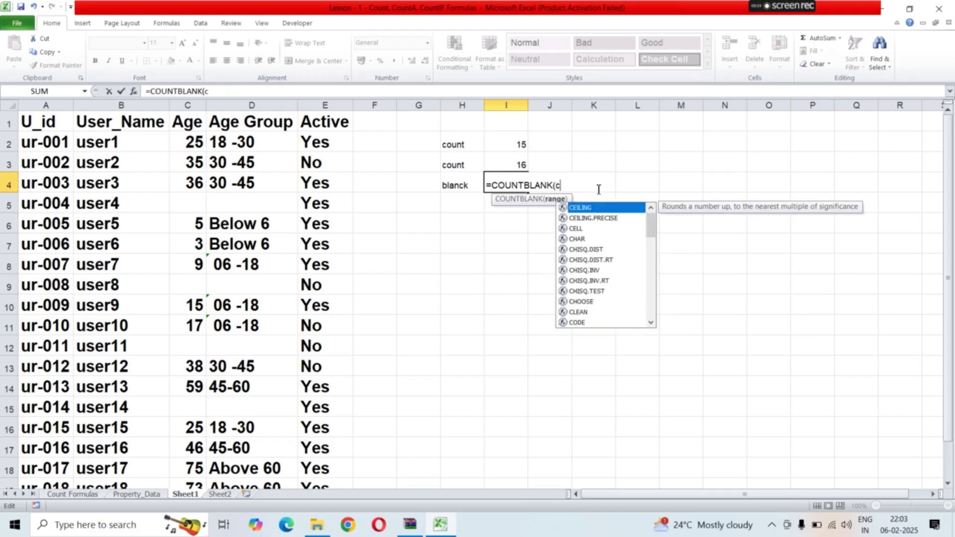
pyautogui.press('BackSpace')
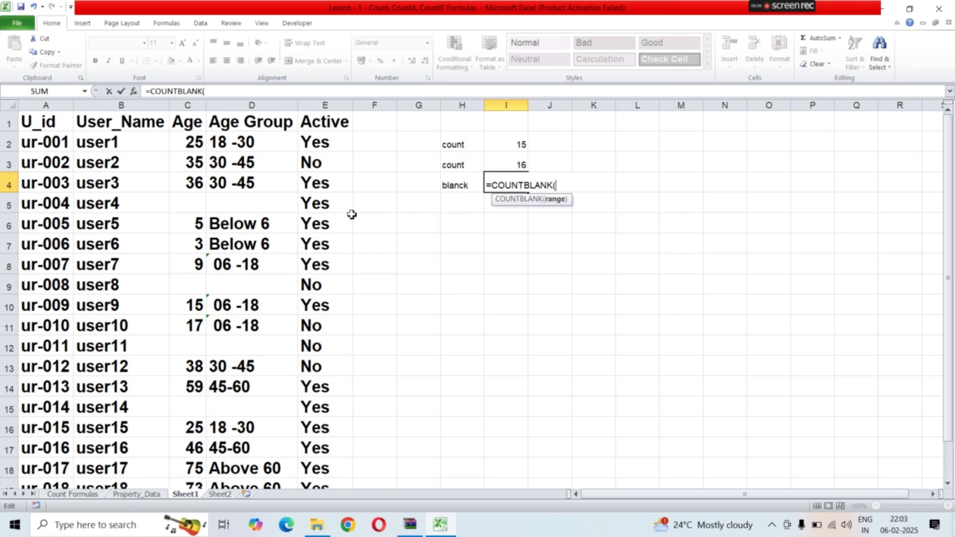
pyautogui.click(187, 124)
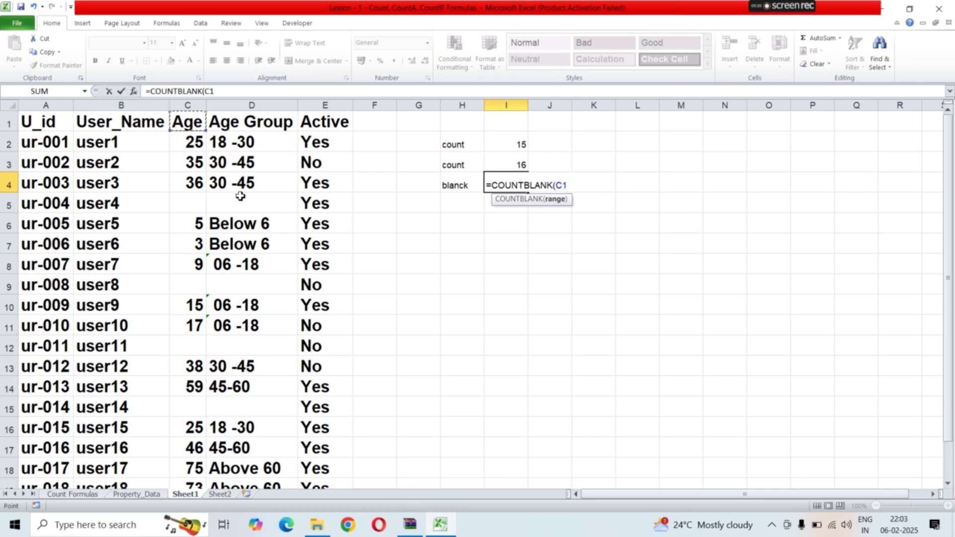
pyautogui.hotkey('ctrl', 'shift', 'Down')
pyautogui.hotkey('shift', 'Down')
pyautogui.hotkey('shift', 'Down')
pyautogui.hotkey('shift', 'Down')
pyautogui.hotkey('shift', 'Down')
pyautogui.hotkey('shift', 'Down')
pyautogui.hotkey('shift', 'Down')
pyautogui.hotkey('shift', 'Down')
pyautogui.hotkey('shift', 'Down')
pyautogui.hotkey('shift', 'Down')
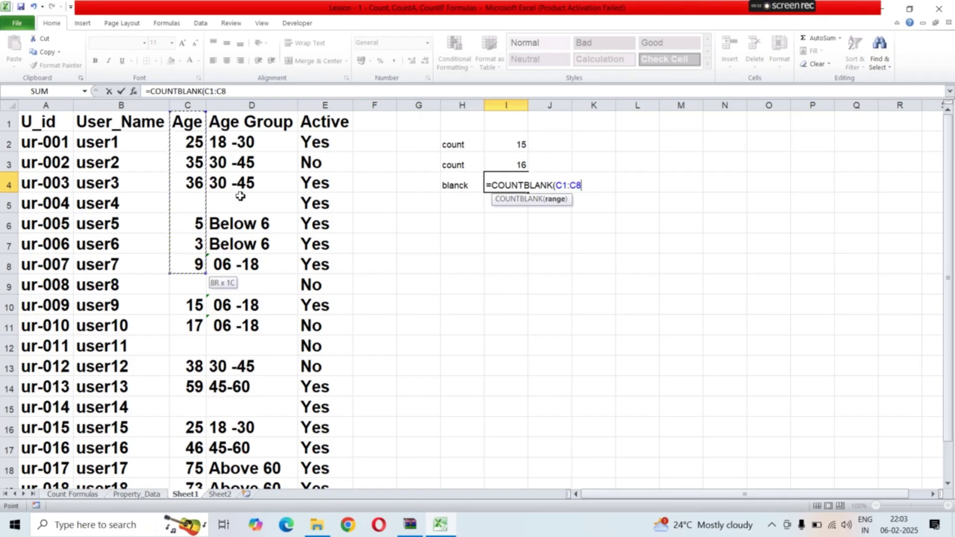
pyautogui.hotkey('shift', 'Down')
pyautogui.hotkey('shift', 'Down')
pyautogui.hotkey('shift', 'Down')
pyautogui.hotkey('shift', 'Down')
pyautogui.hotkey('shift', 'Down')
pyautogui.hotkey('shift', 'Down')
pyautogui.hotkey('shift', 'Down')
pyautogui.hotkey('ctrl', 'space')
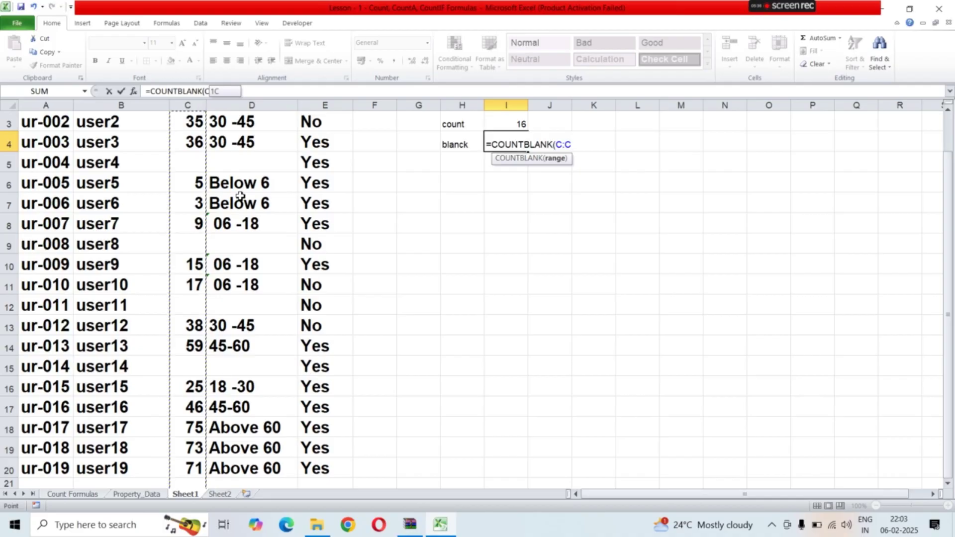
pyautogui.hotkey('ctrl', 'shift', 'Up')
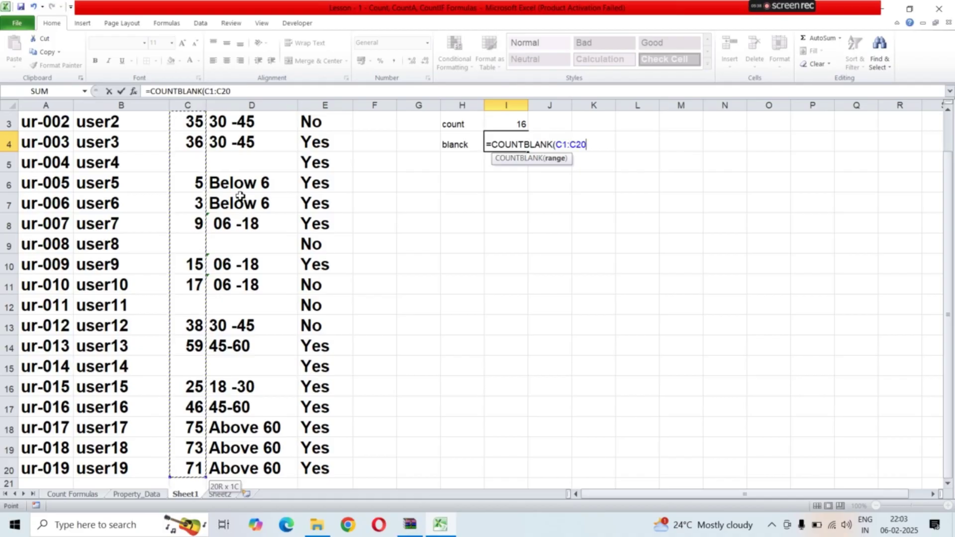
pyautogui.press('Return')
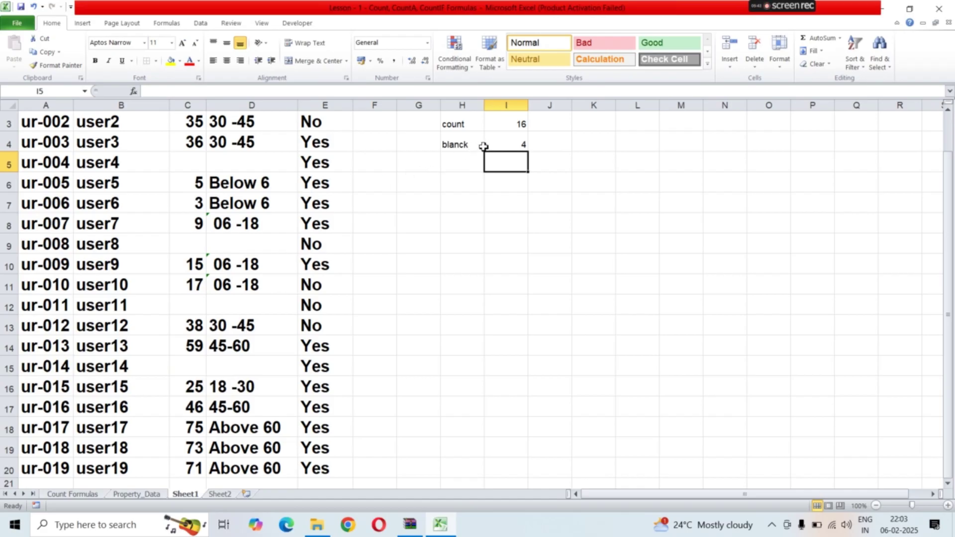
pyautogui.doubleClick(520, 145)
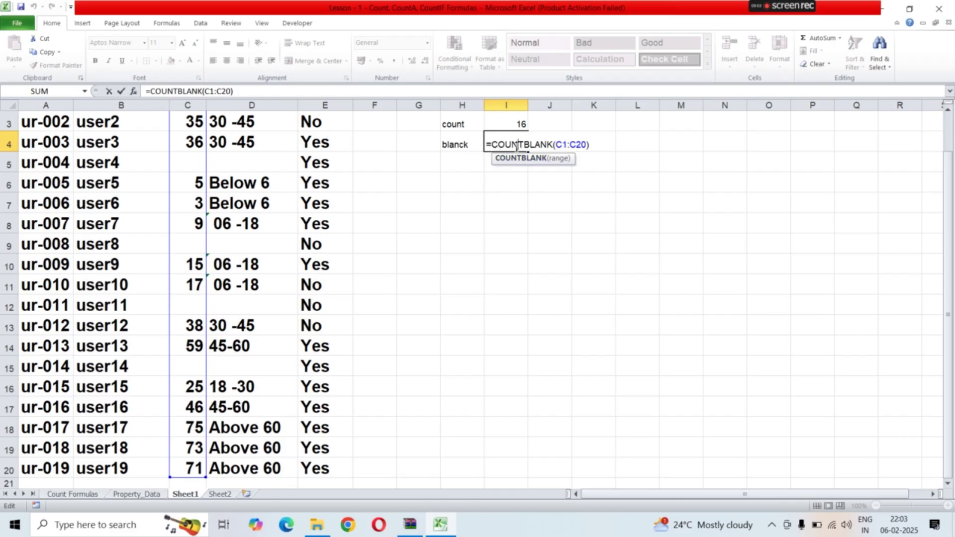
pyautogui.press('Return')
pyautogui.click(469, 185)
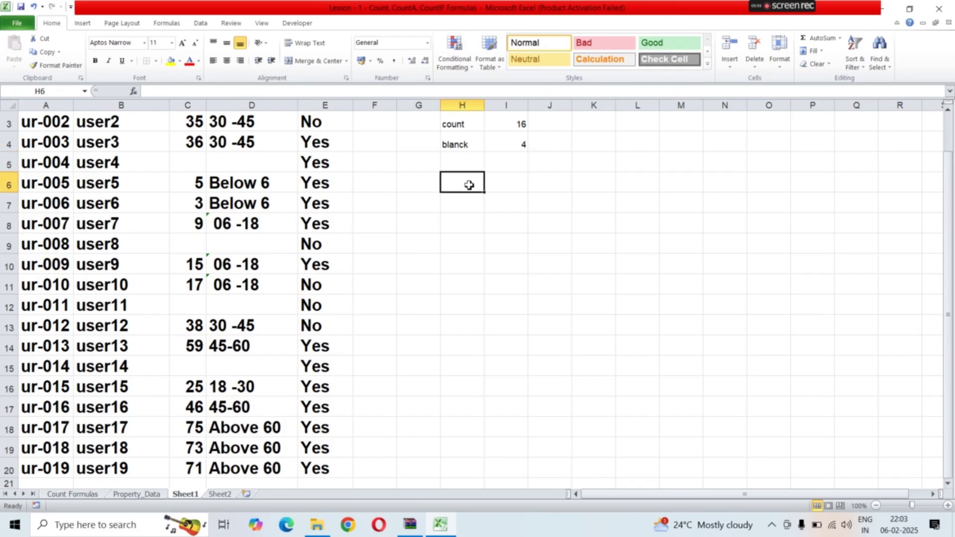
# - Enter the label "countif" in cell H6
pyautogui.write('countif')
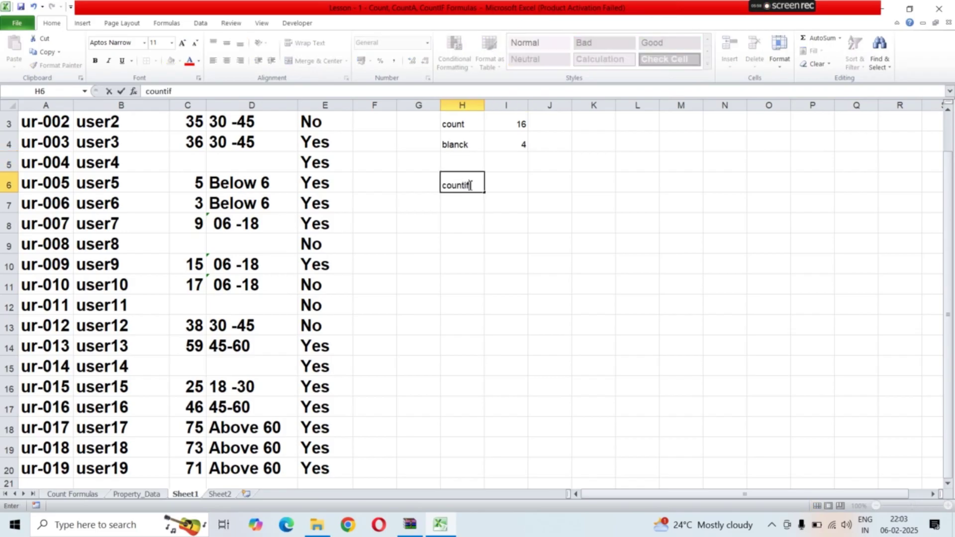
pyautogui.press('Return')
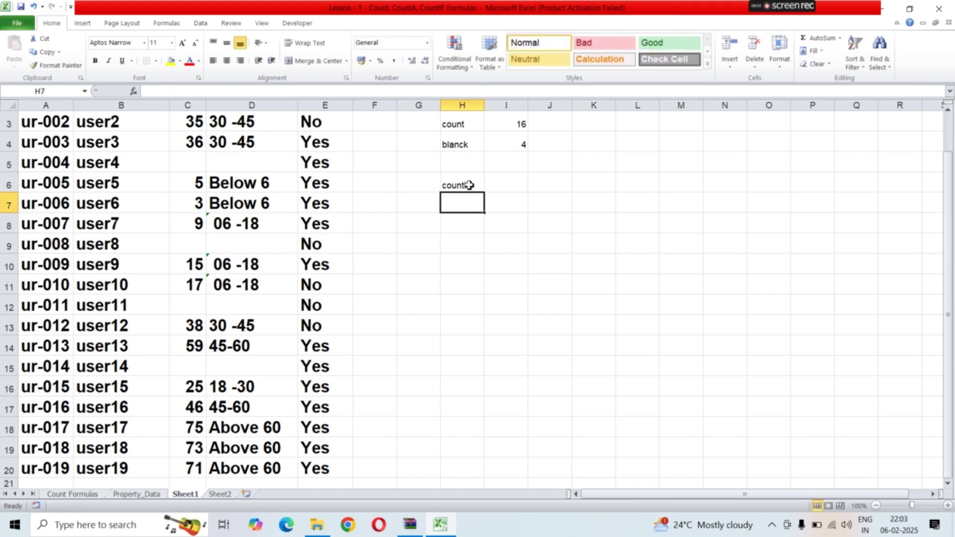
pyautogui.doubleClick(507, 186)
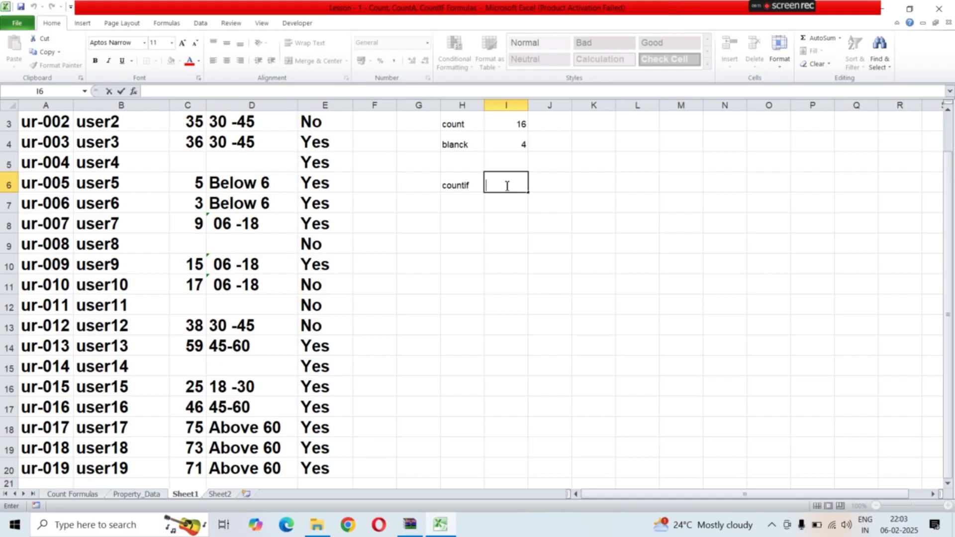
pyautogui.scroll(1, 443, 328)
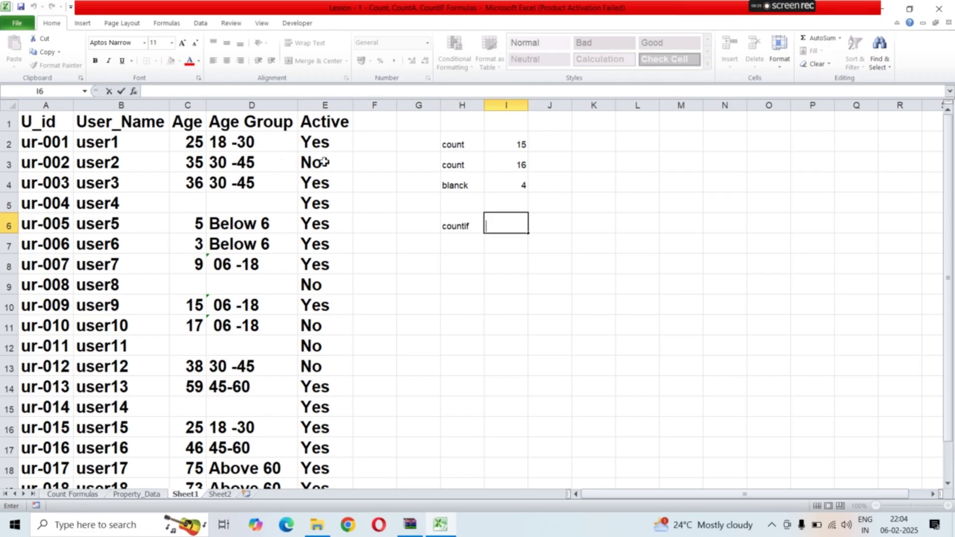
pyautogui.click(462, 250)
pyautogui.write('yes')
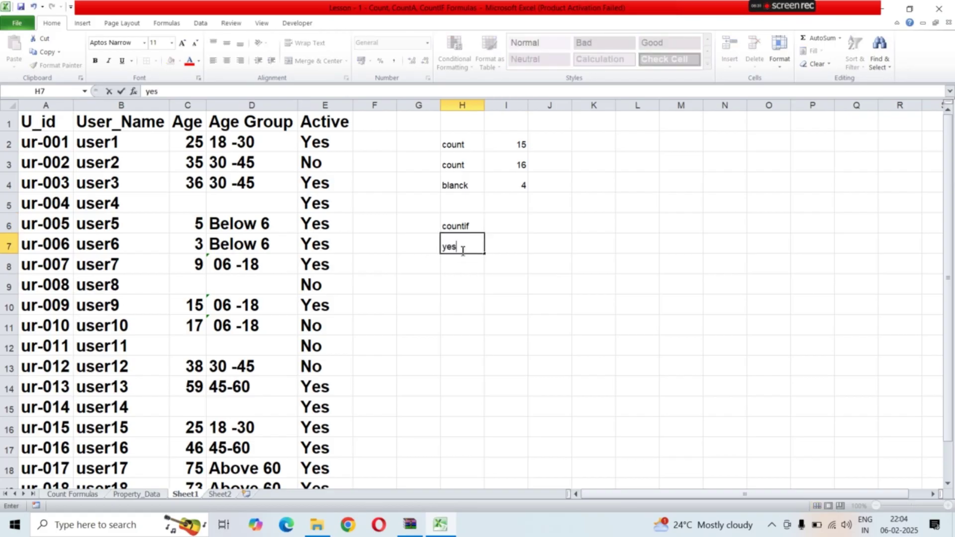
pyautogui.press('Return')
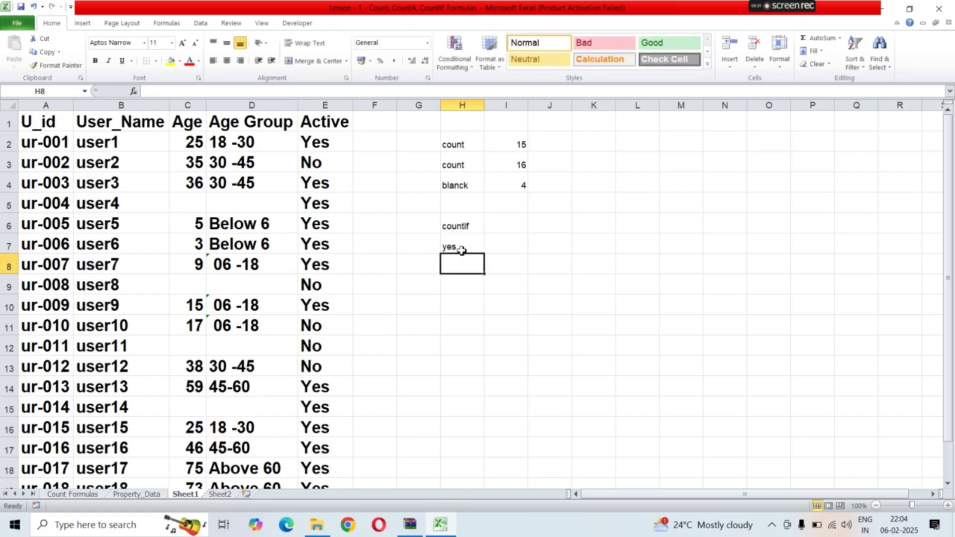
pyautogui.doubleClick(462, 249)
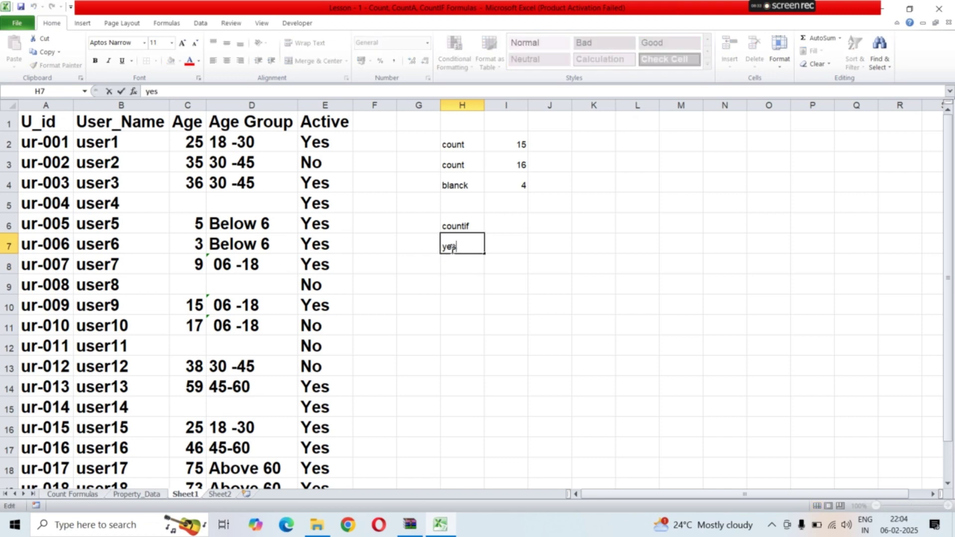
pyautogui.press('BackSpace')
pyautogui.press('BackSpace')
# - Copy the "Yes" entry from cell E2 of the Active column into cell H7, keeping its formatting
pyautogui.click(335, 144)
pyautogui.rightClick(334, 142)
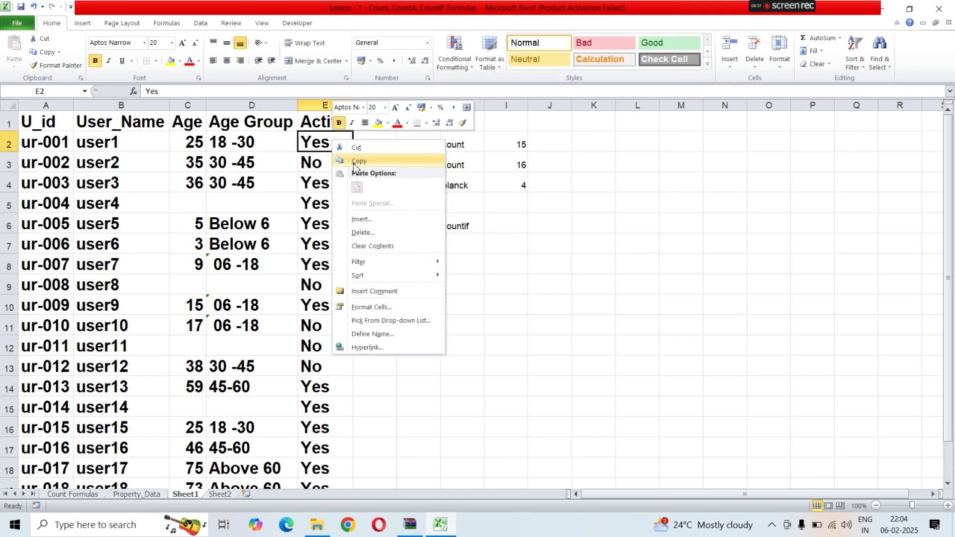
pyautogui.press('c')
pyautogui.rightClick(468, 248)
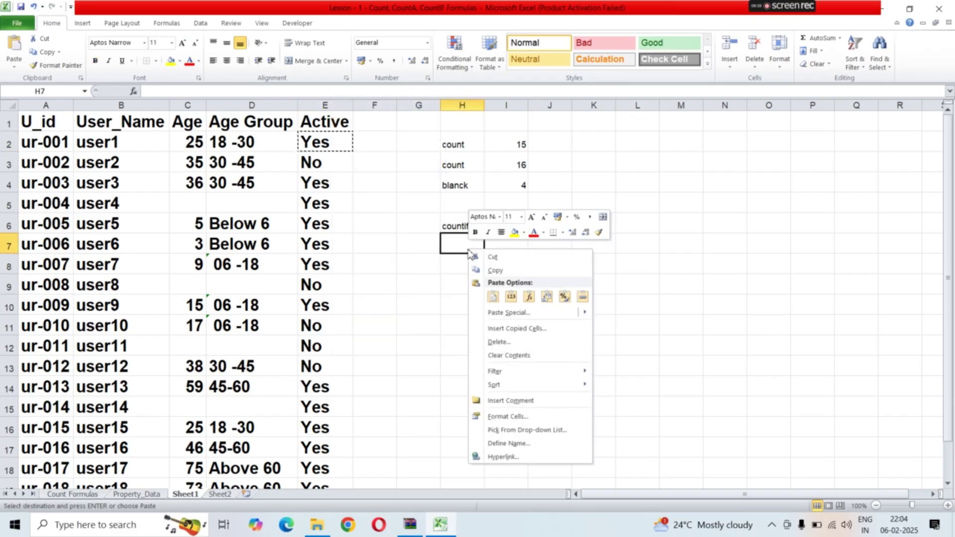
pyautogui.click(494, 296)
# - Count the "Yes" entries of the whole Active column in cell I7 with =COUNTIF(E:E,H7)
pyautogui.click(515, 247)
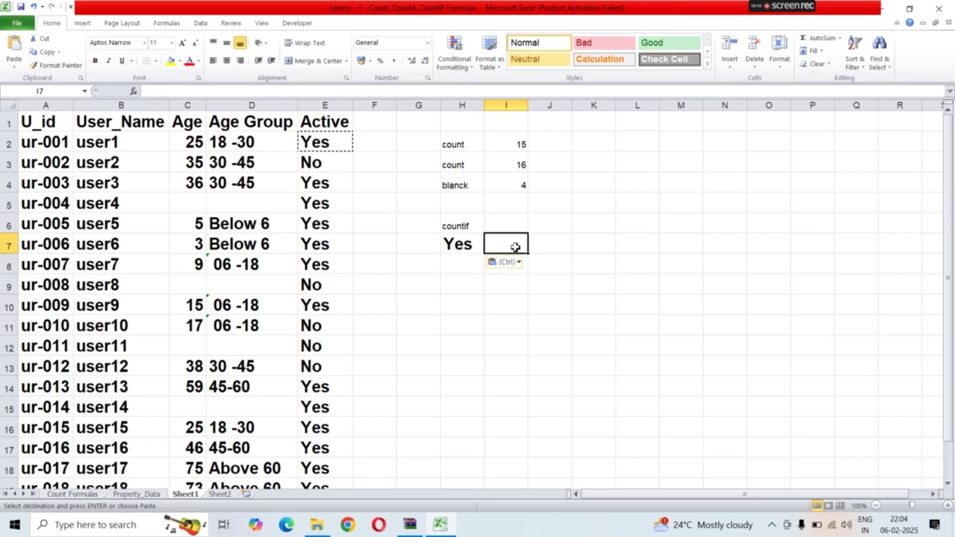
pyautogui.write('=count')
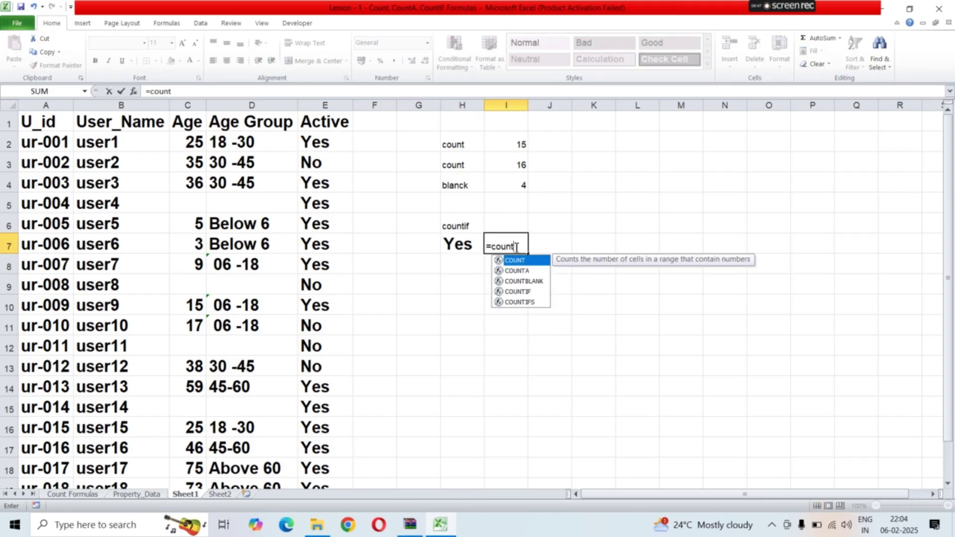
pyautogui.doubleClick(518, 291)
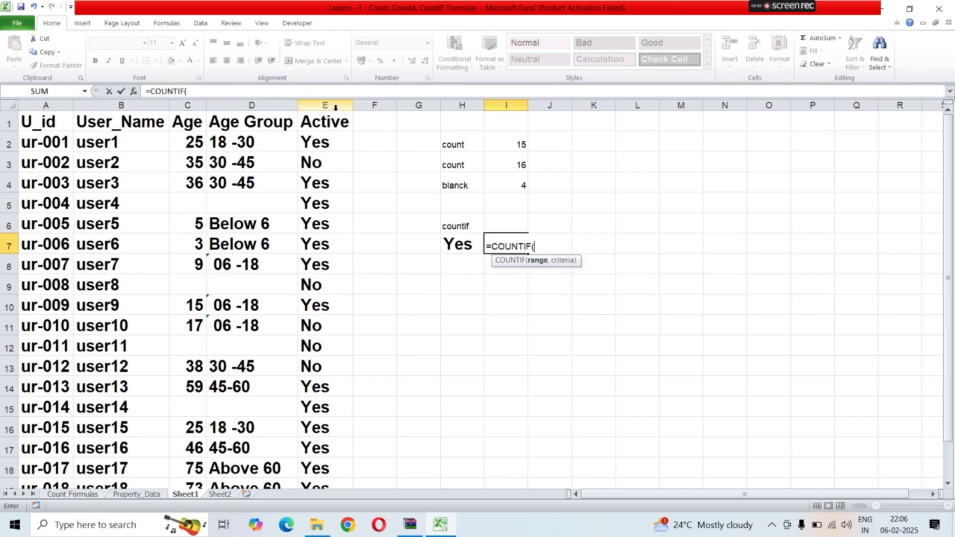
pyautogui.click(335, 106)
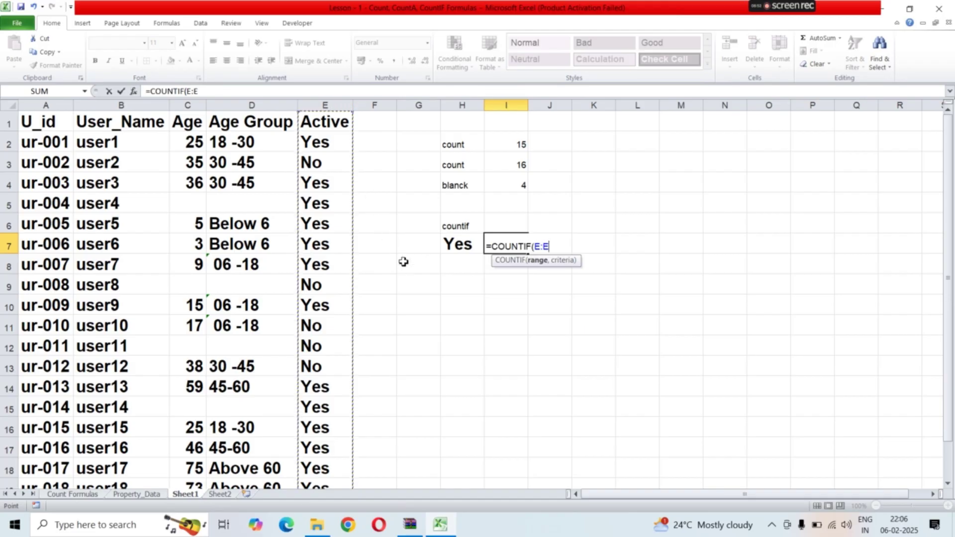
pyautogui.write(',')
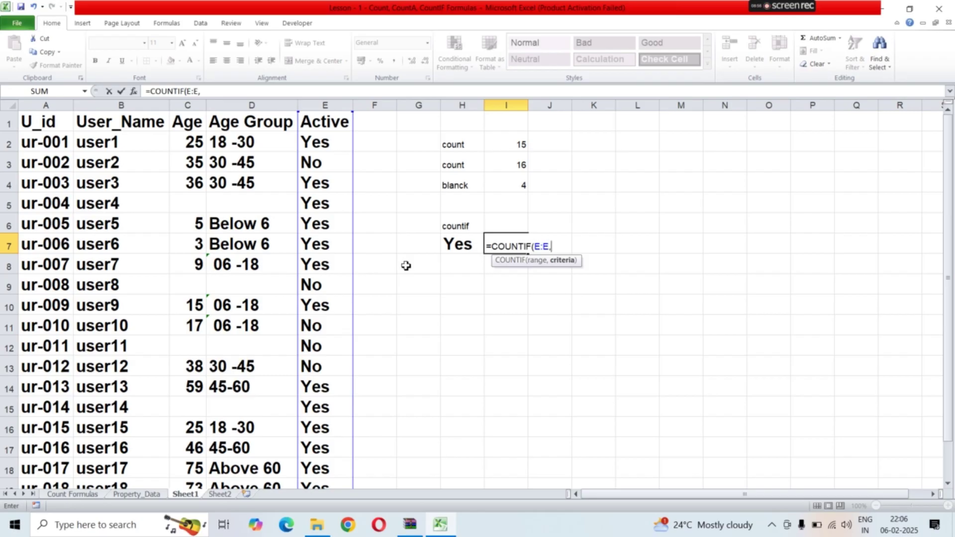
pyautogui.click(453, 246)
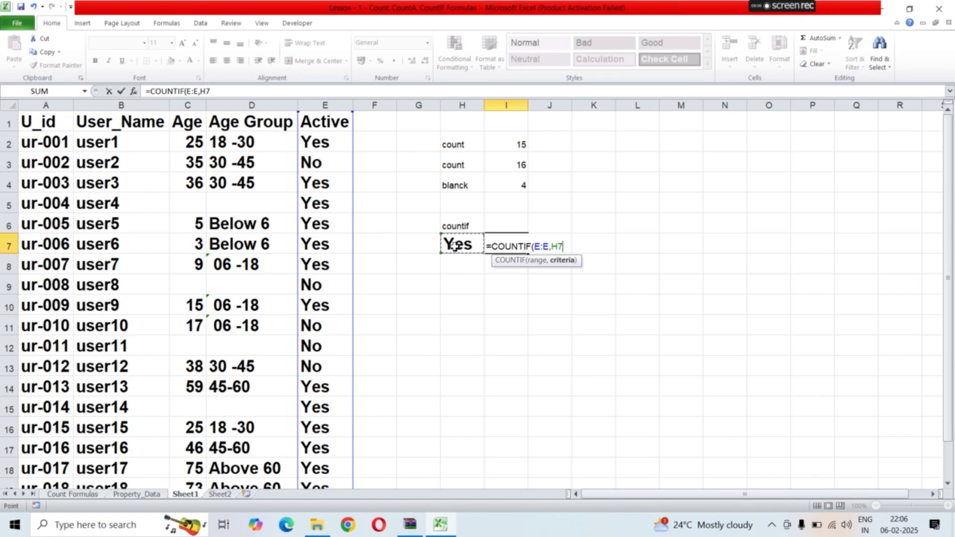
pyautogui.press('Return')
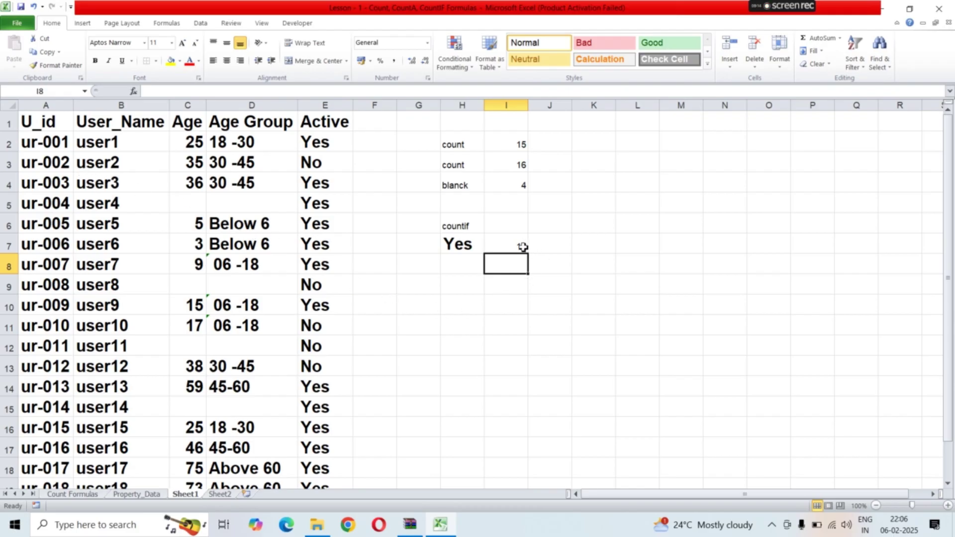
pyautogui.click(453, 266)
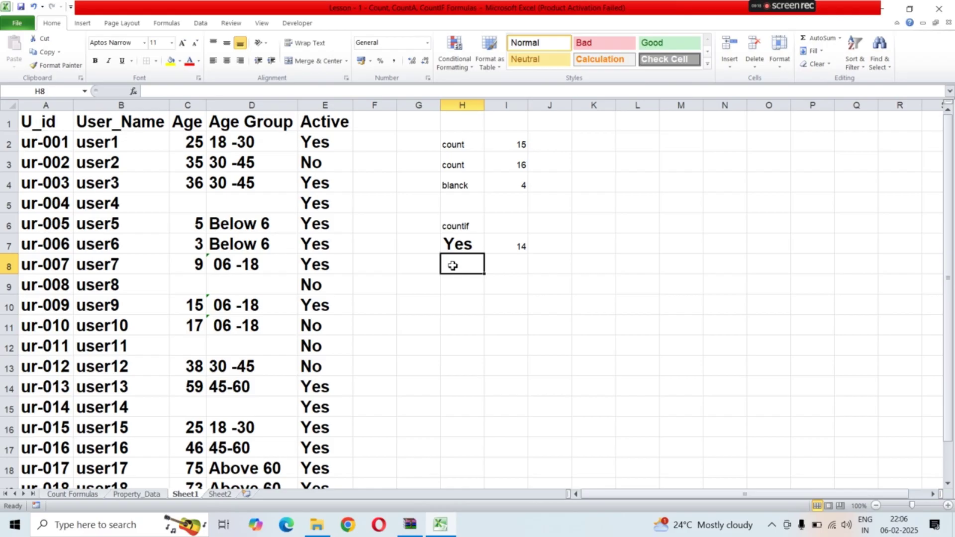
pyautogui.write('No')
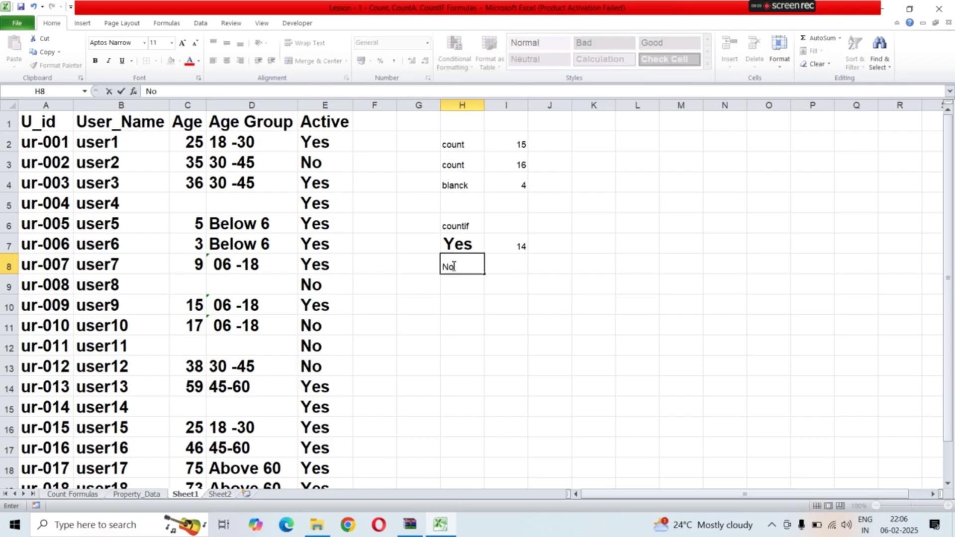
pyautogui.press('BackSpace')
pyautogui.press('BackSpace')
# - Copy the "No" entry from cell E3 of the Active column into cell H8, keeping its formatting
pyautogui.rightClick(328, 170)
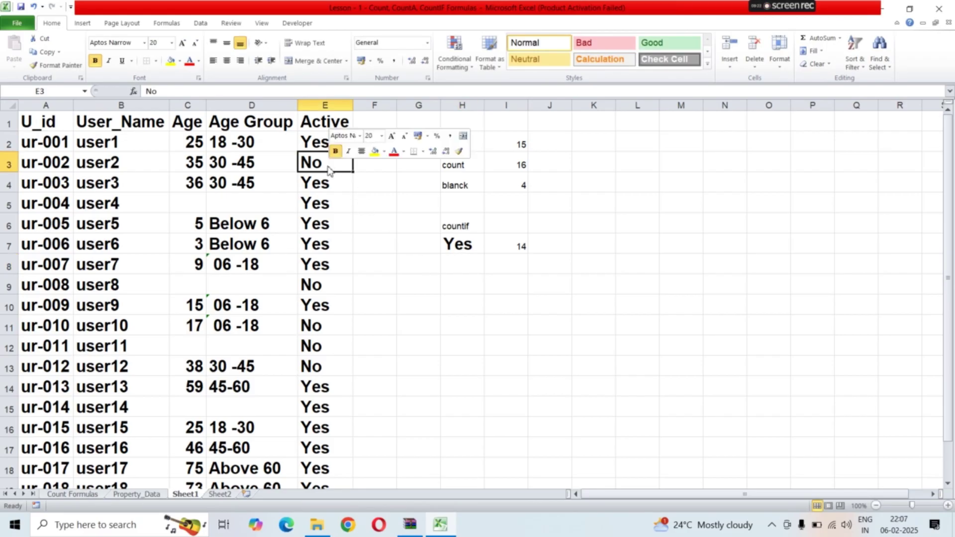
pyautogui.click(357, 191)
pyautogui.click(456, 265)
pyautogui.rightClick(457, 266)
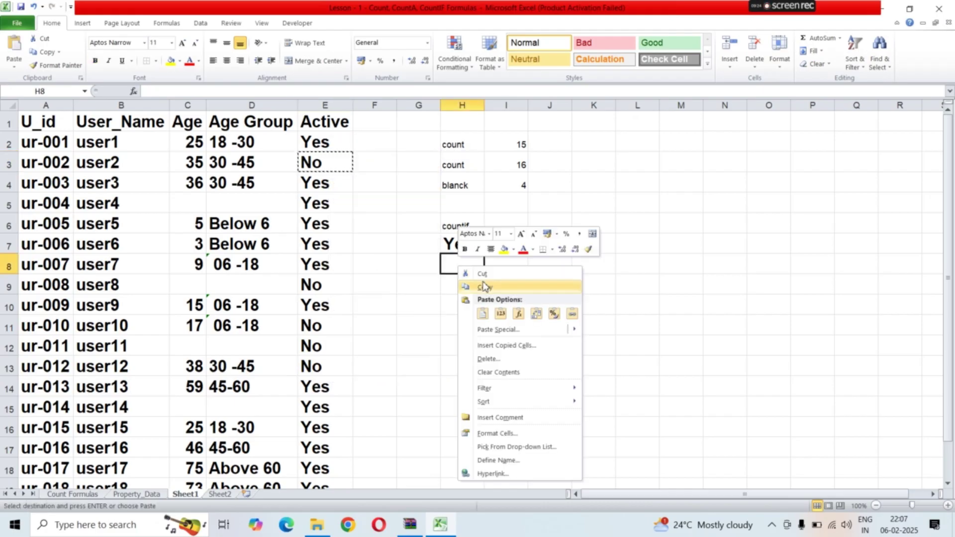
pyautogui.click(482, 314)
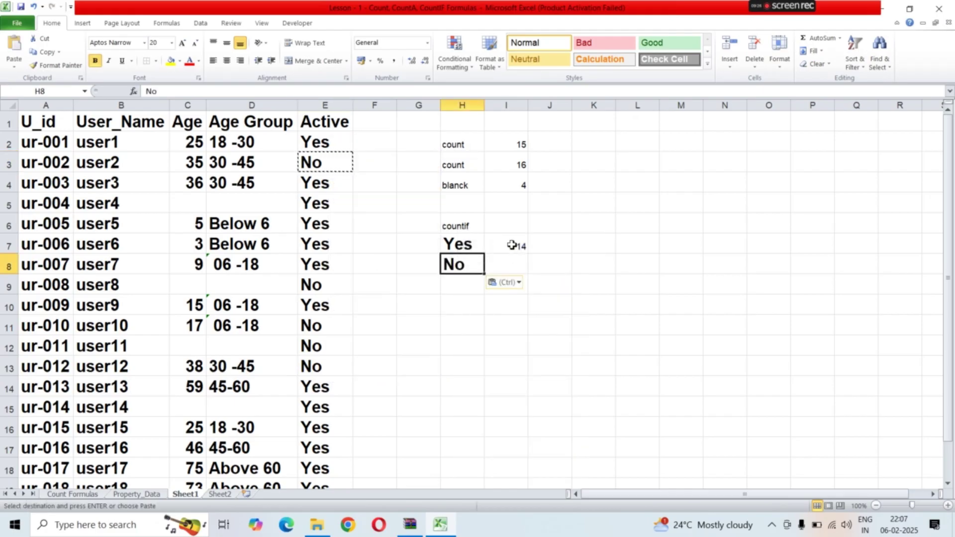
# - Fill the COUNTIF formula from cell I7 down to I8 to count the "No" entries, and check the copied formula
pyautogui.click(512, 246)
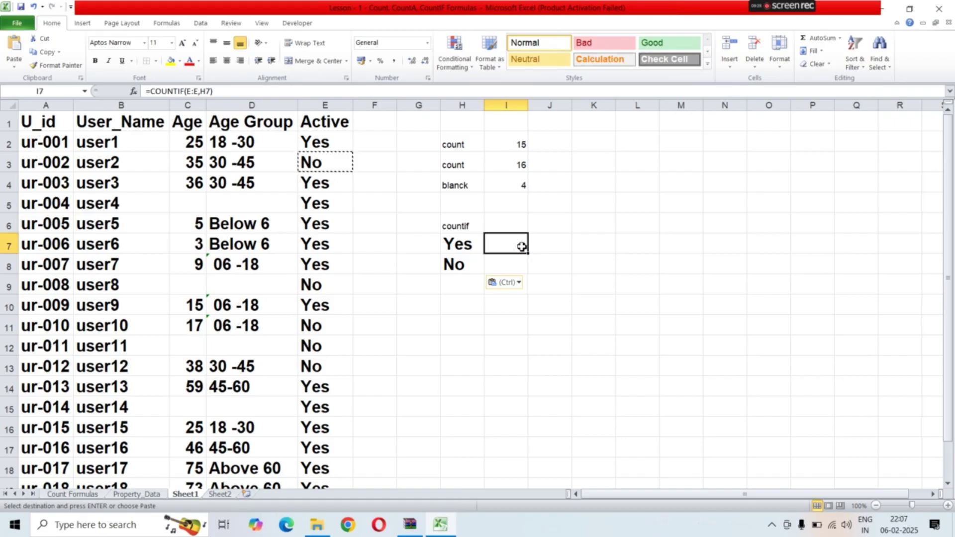
pyautogui.moveTo(527, 253); pyautogui.dragTo(531, 274)
pyautogui.click(512, 303)
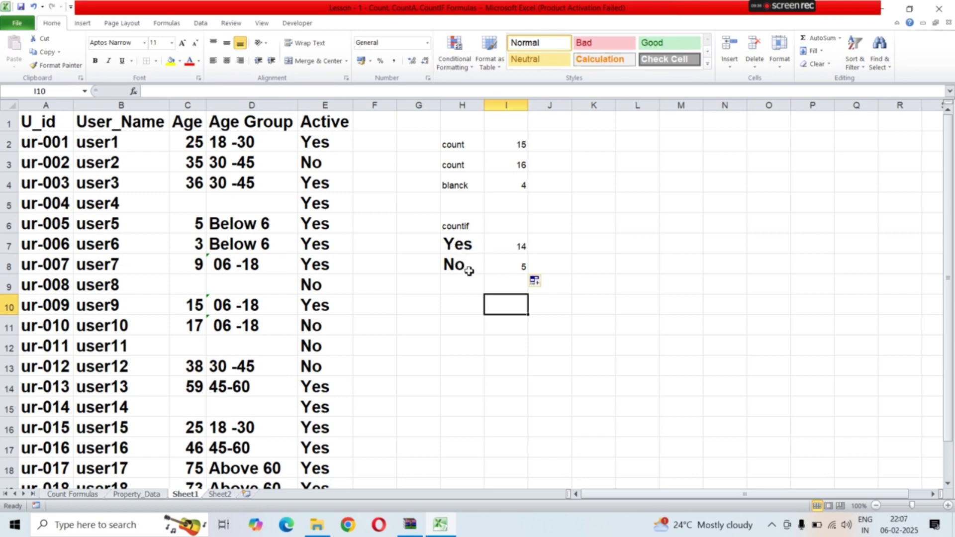
pyautogui.click(516, 268)
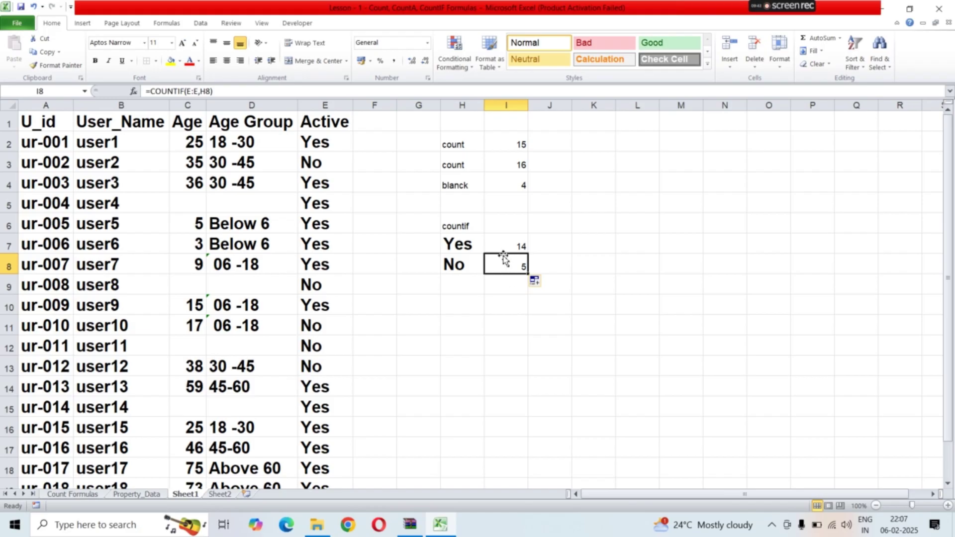
# - Change the label in cell H3 to "counta"
pyautogui.click(474, 144)
pyautogui.click(476, 169)
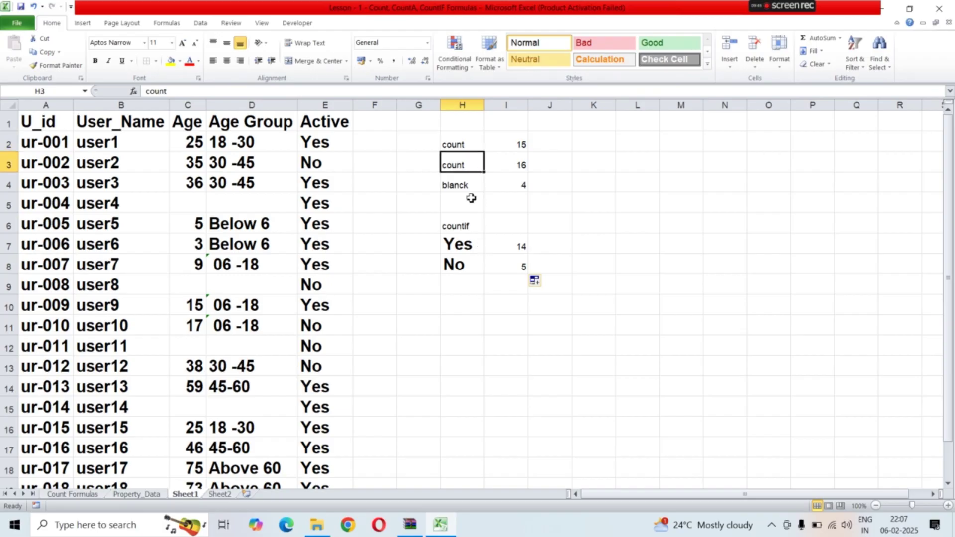
pyautogui.doubleClick(473, 162)
pyautogui.write('a')
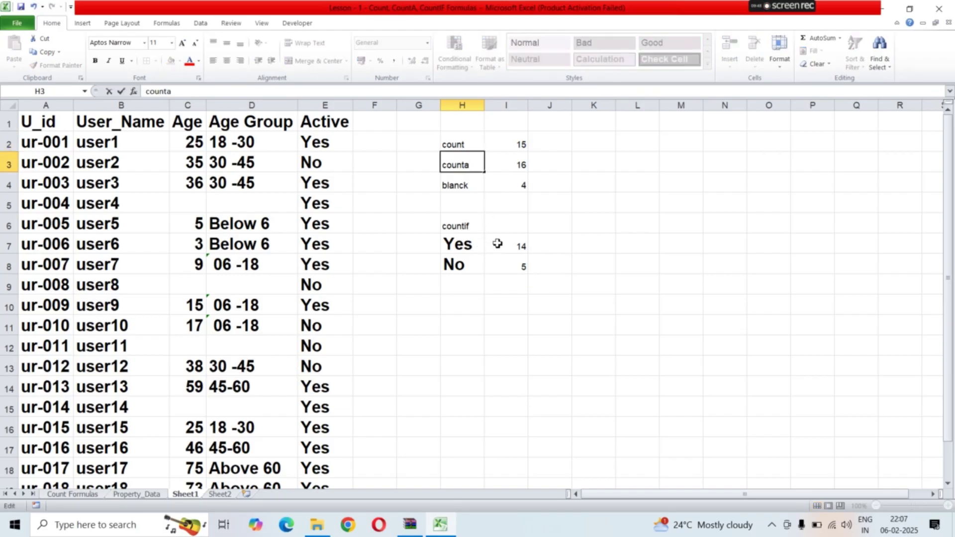
pyautogui.click(466, 244)
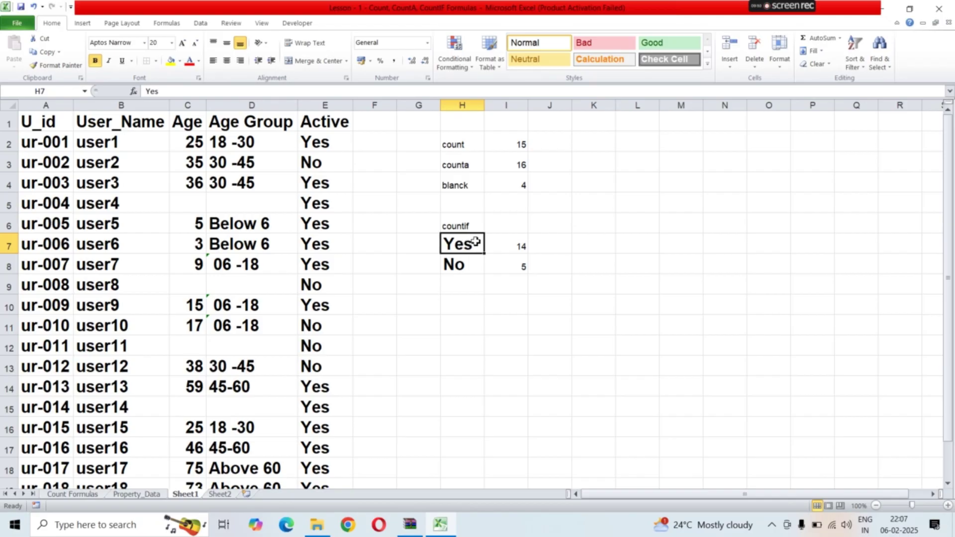
pyautogui.click(463, 185)
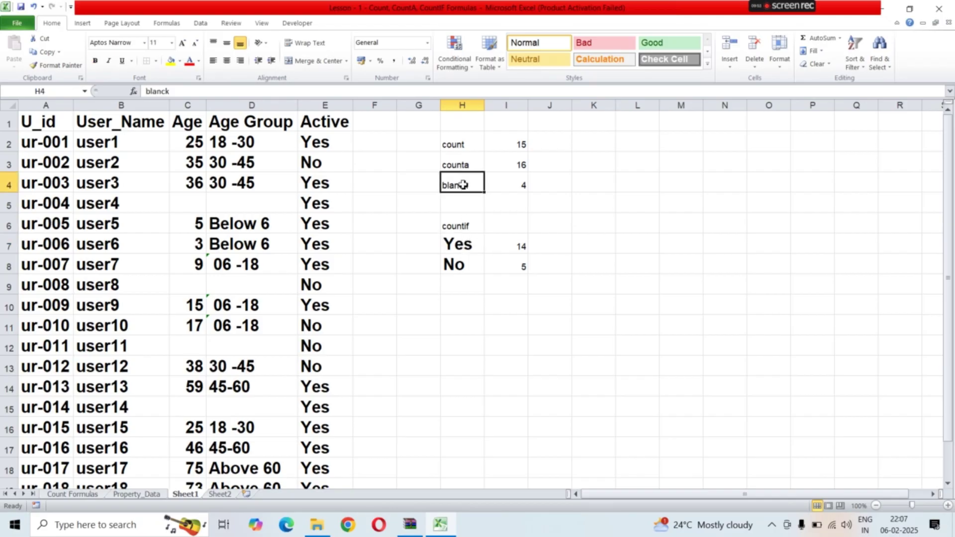
pyautogui.click(490, 264)
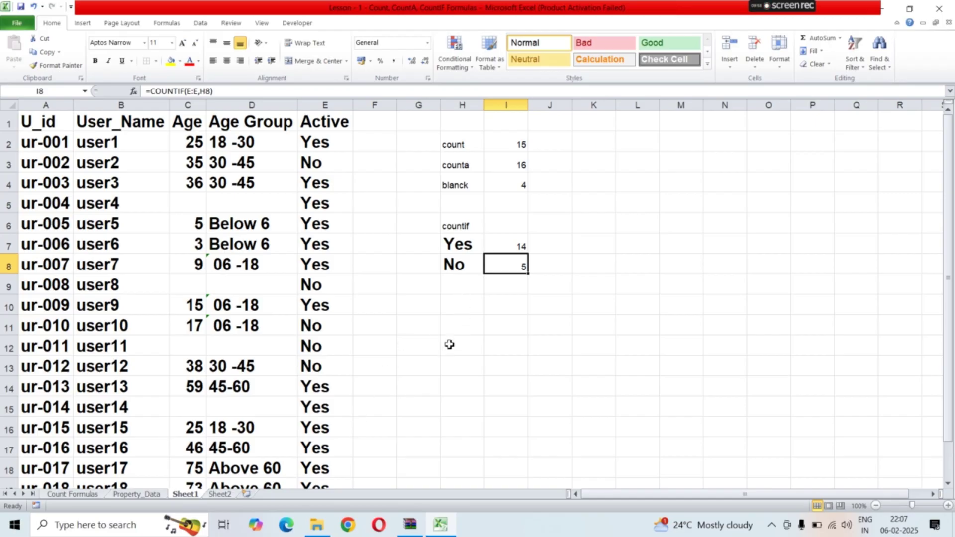
# - Switch to Sheet2 with the property data and enter the label "countifs" in cell H1
pyautogui.click(219, 494)
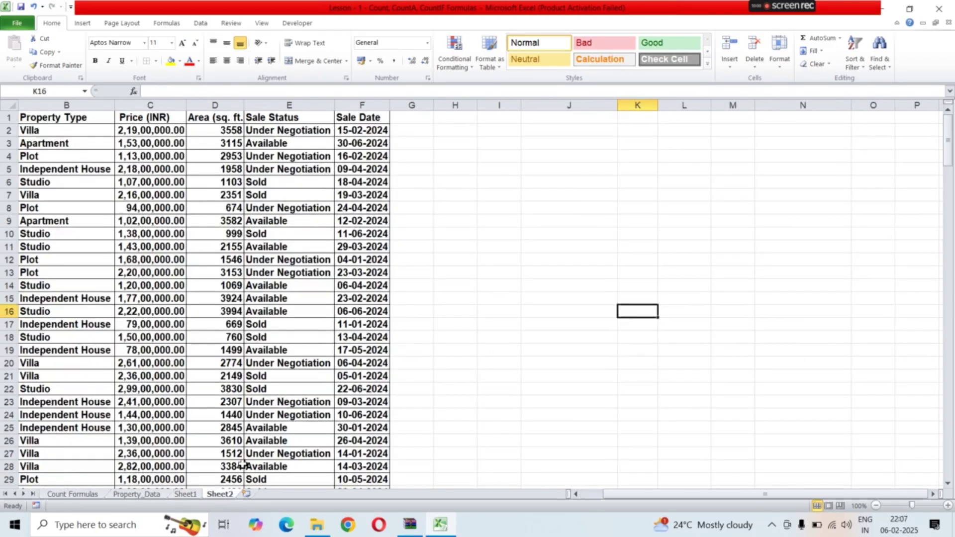
pyautogui.click(454, 338)
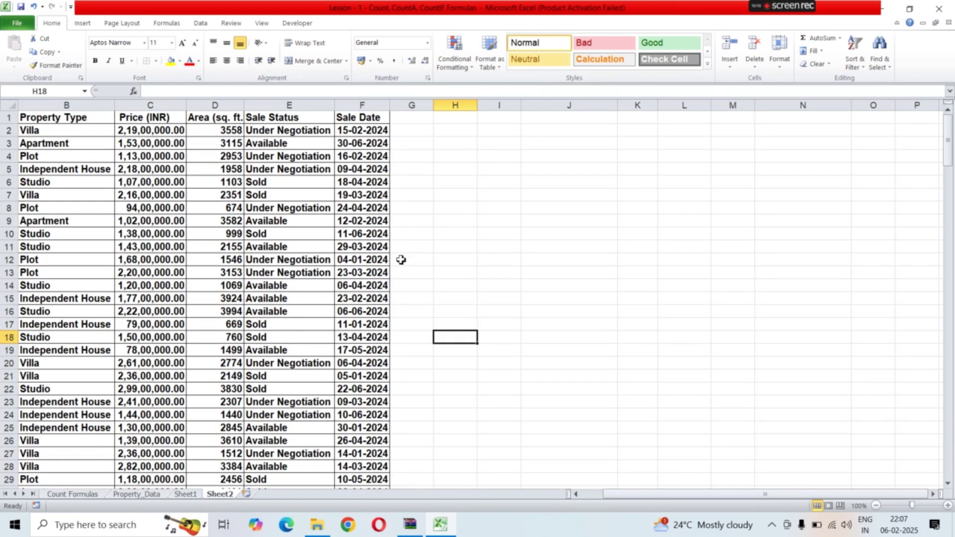
pyautogui.click(489, 118)
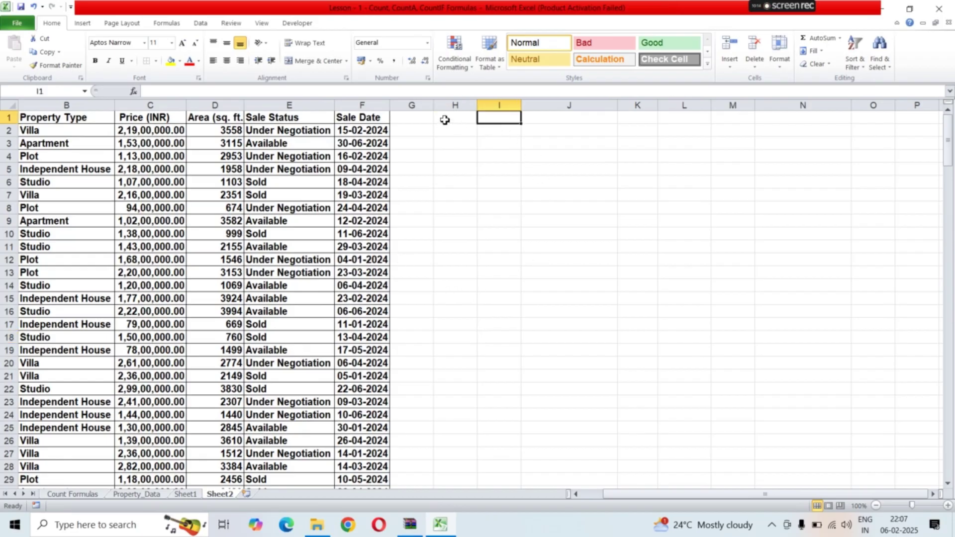
pyautogui.click(445, 119)
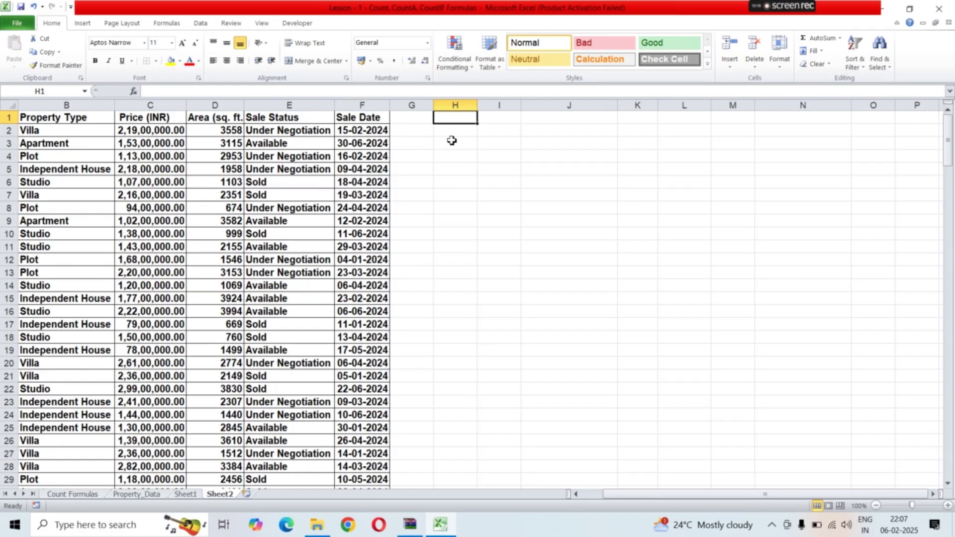
pyautogui.write('count')
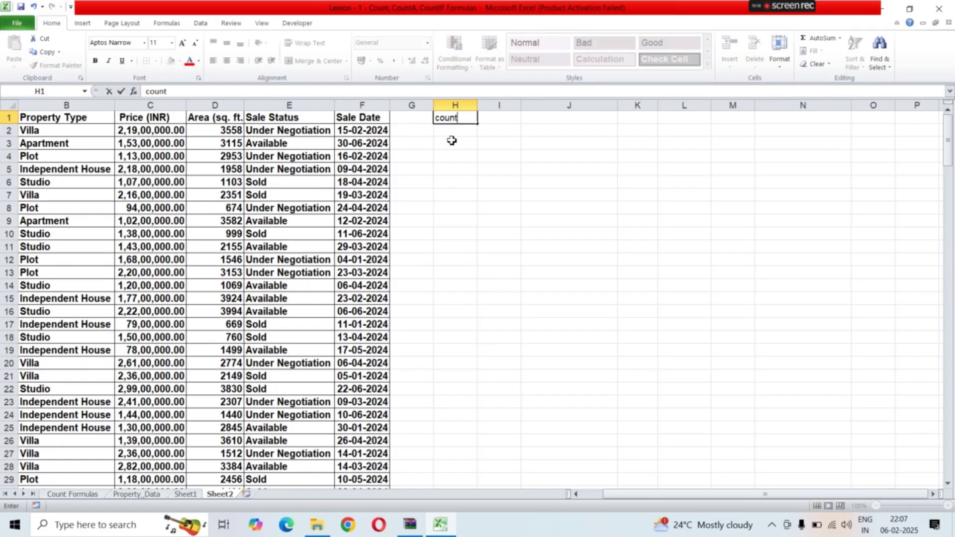
pyautogui.write('ifs')
pyautogui.press('Return')
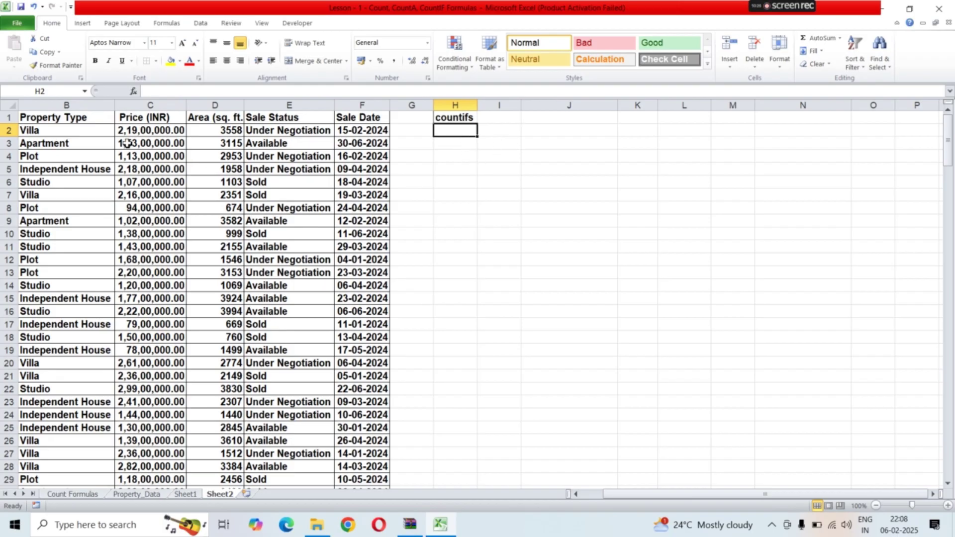
# - Examine the property table's columns, especially the entries listed under the Property Type heading
pyautogui.click(94, 61)
pyautogui.click(498, 155)
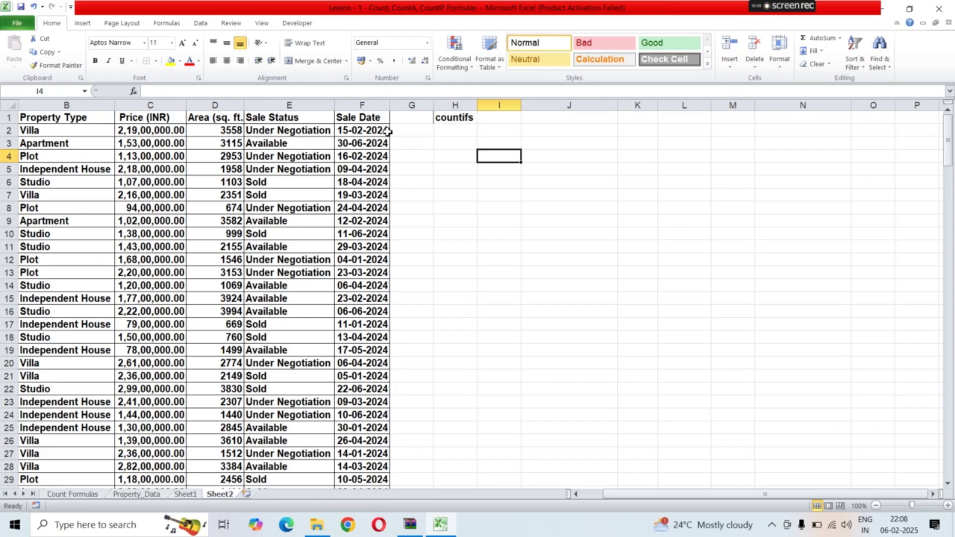
pyautogui.moveTo(509, 196); pyautogui.dragTo(509, 208)
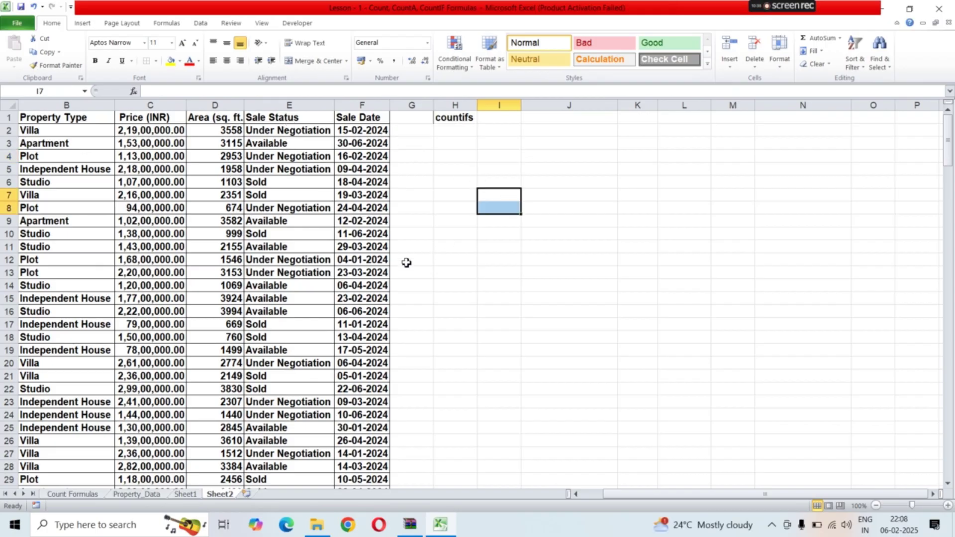
pyautogui.click(436, 284)
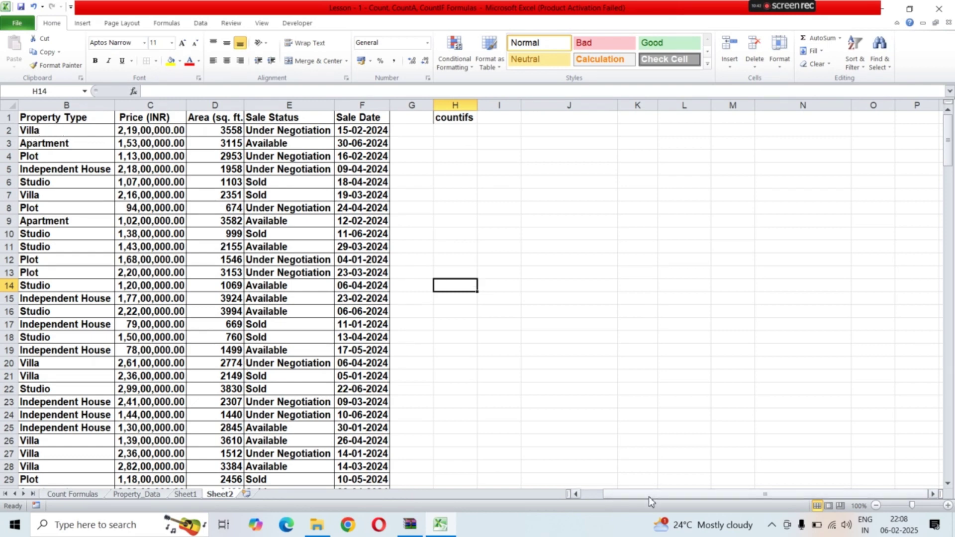
pyautogui.moveTo(648, 496); pyautogui.dragTo(616, 501)
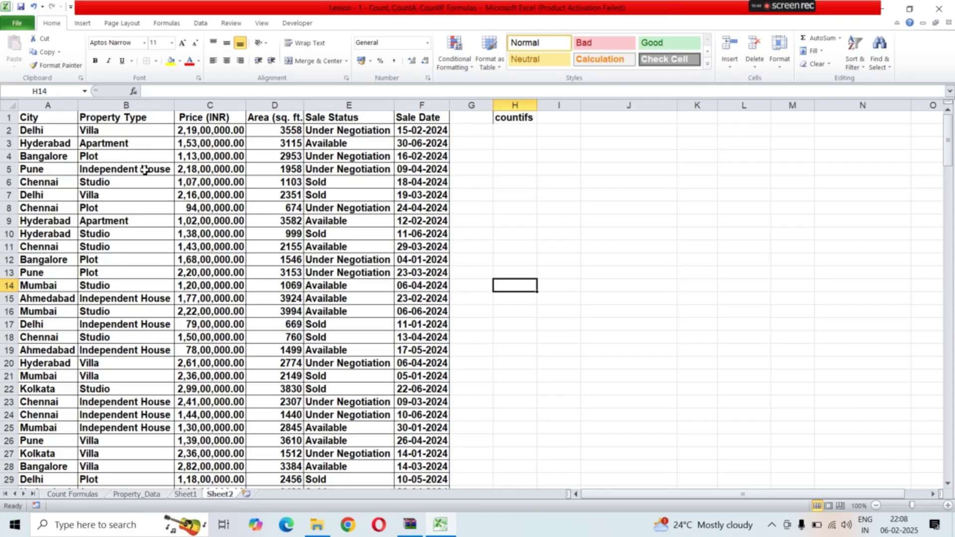
pyautogui.click(136, 210)
pyautogui.click(137, 168)
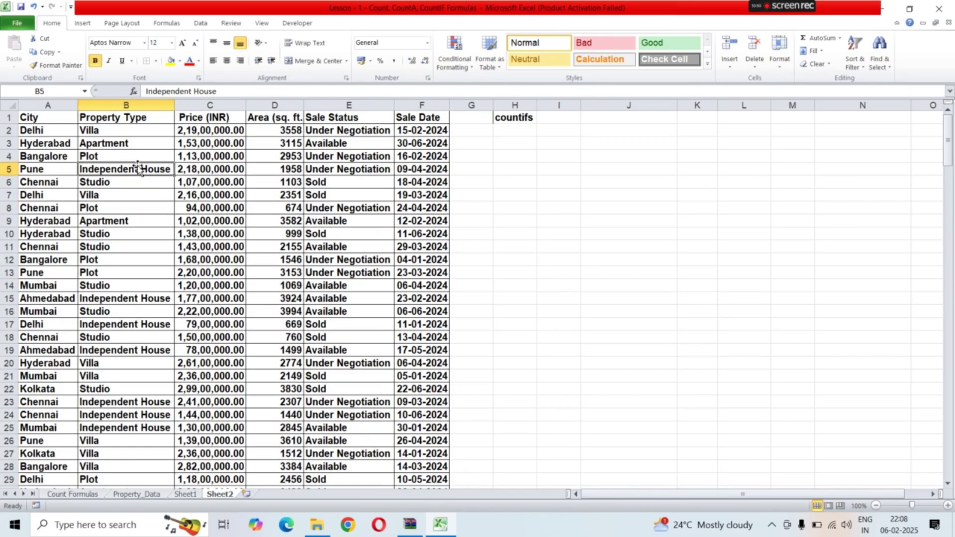
pyautogui.click(127, 119)
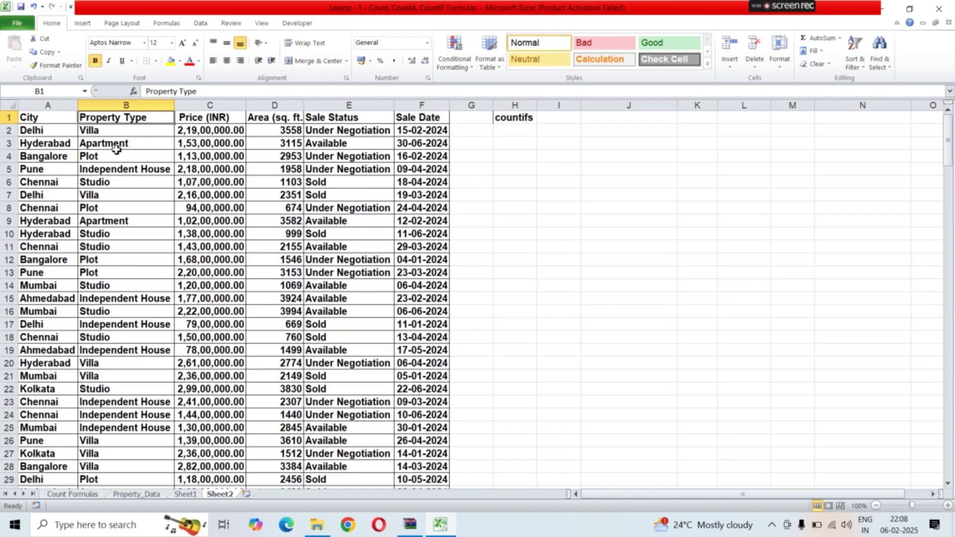
pyautogui.moveTo(114, 132); pyautogui.dragTo(127, 258)
pyautogui.click(128, 257)
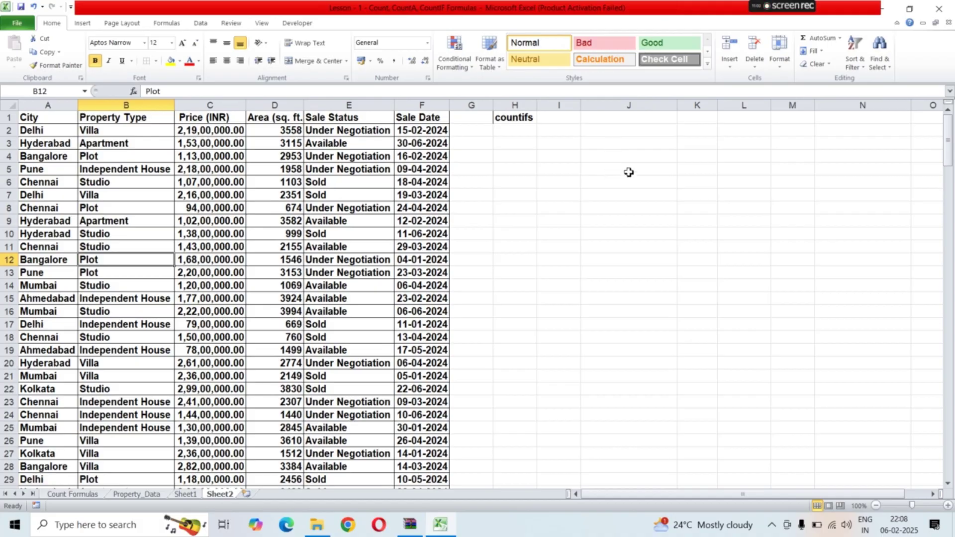
pyautogui.click(607, 145)
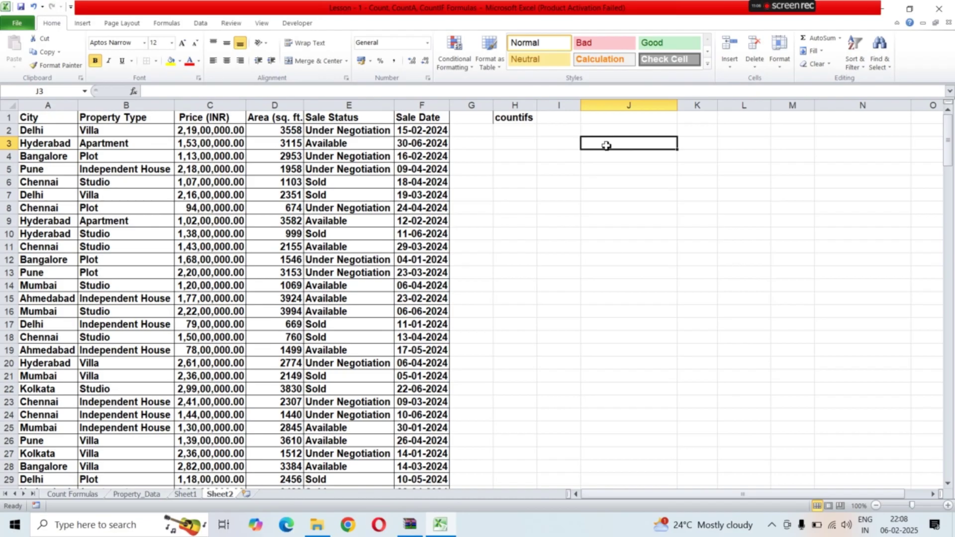
pyautogui.write('=')
pyautogui.press('BackSpace')
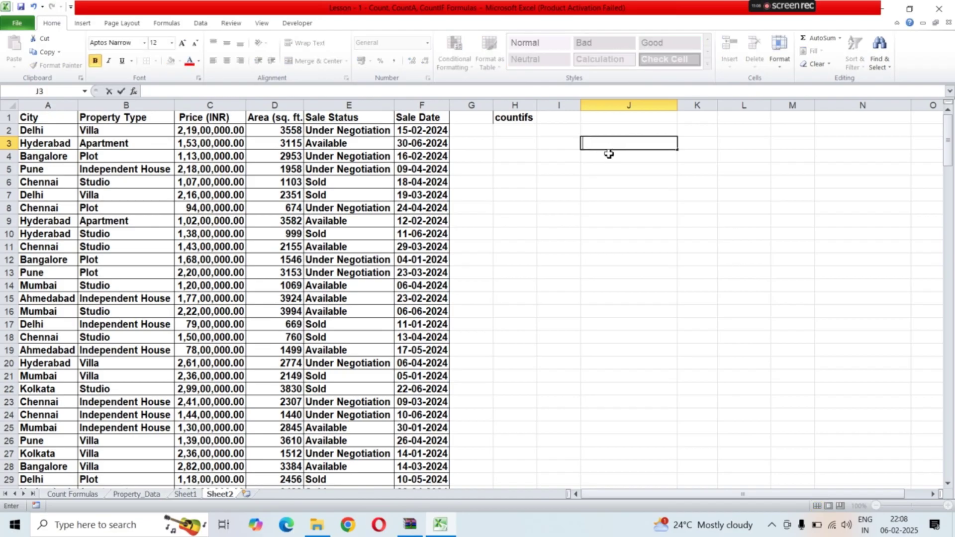
pyautogui.click(607, 274)
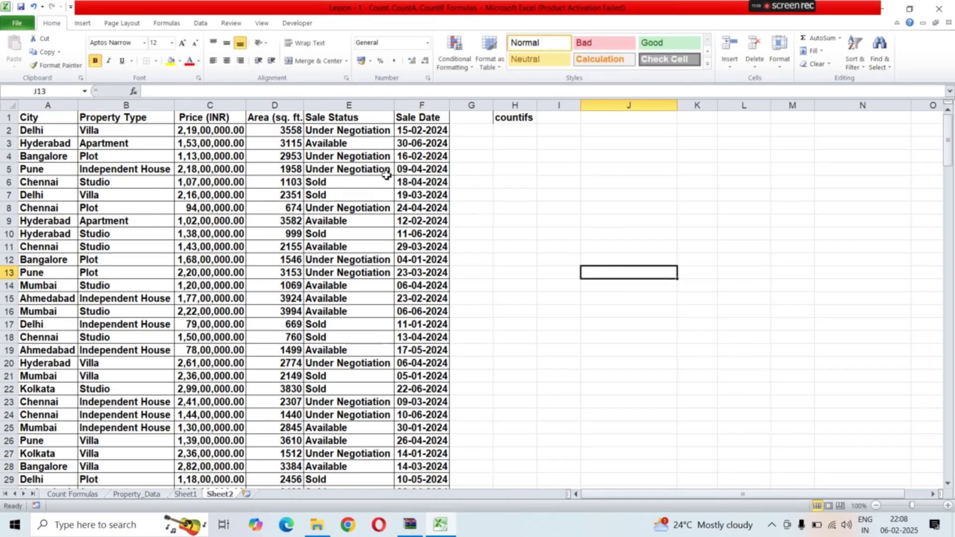
# - Copy the whole Property Type column B into column J, starting at cell J1
pyautogui.click(127, 106)
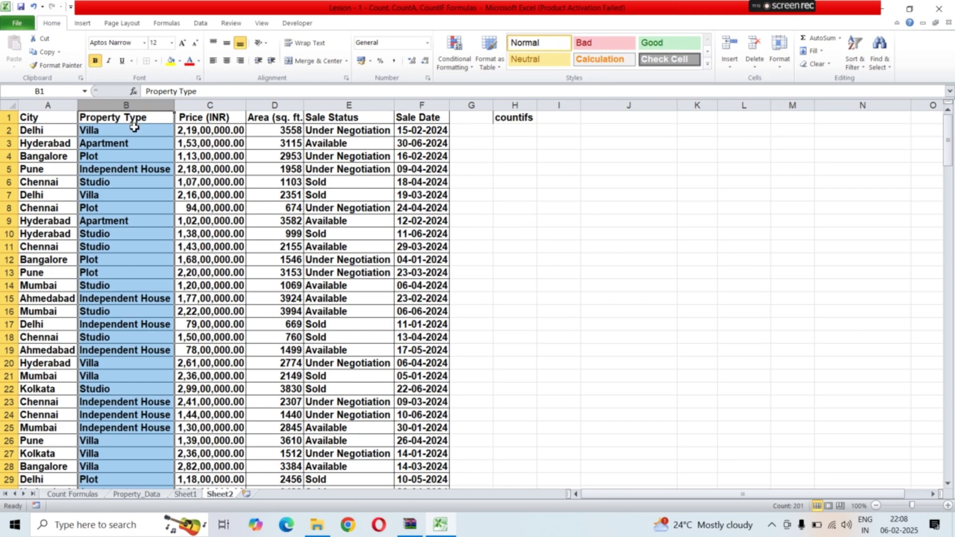
pyautogui.hotkey('ctrl', 'c')
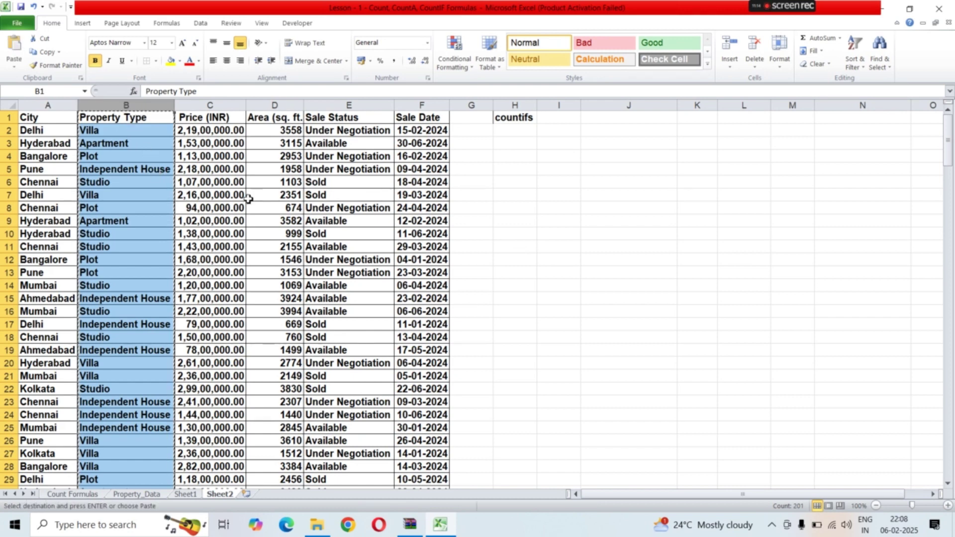
pyautogui.click(620, 130)
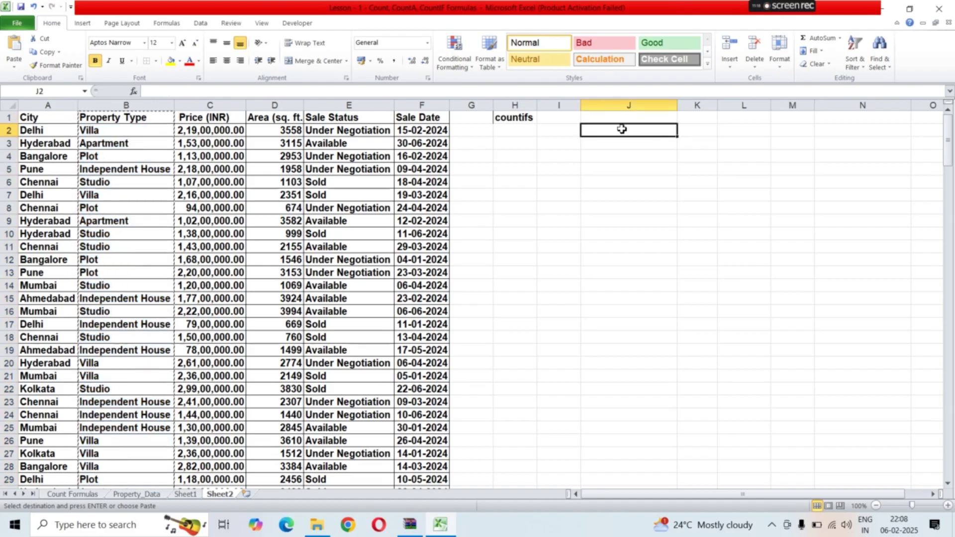
pyautogui.click(622, 118)
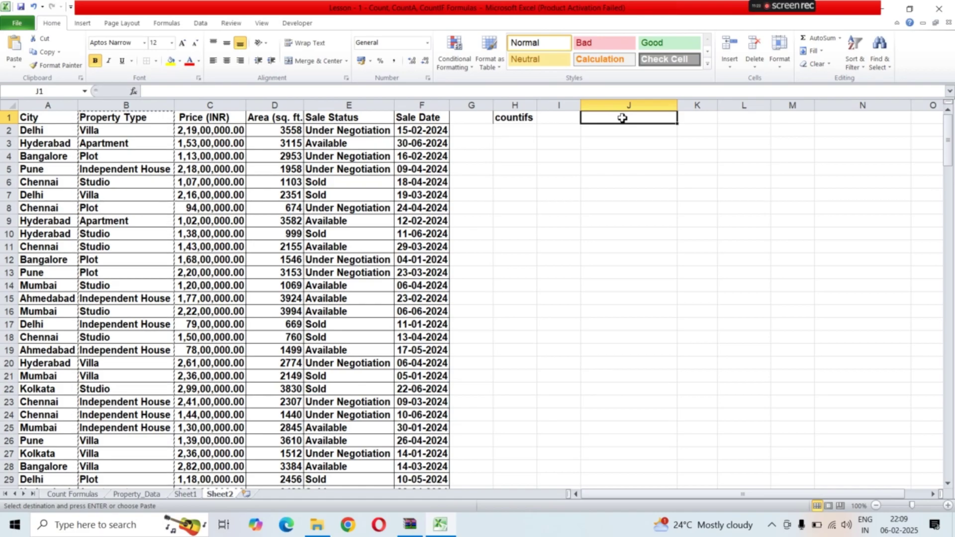
pyautogui.hotkey('ctrl', 'v')
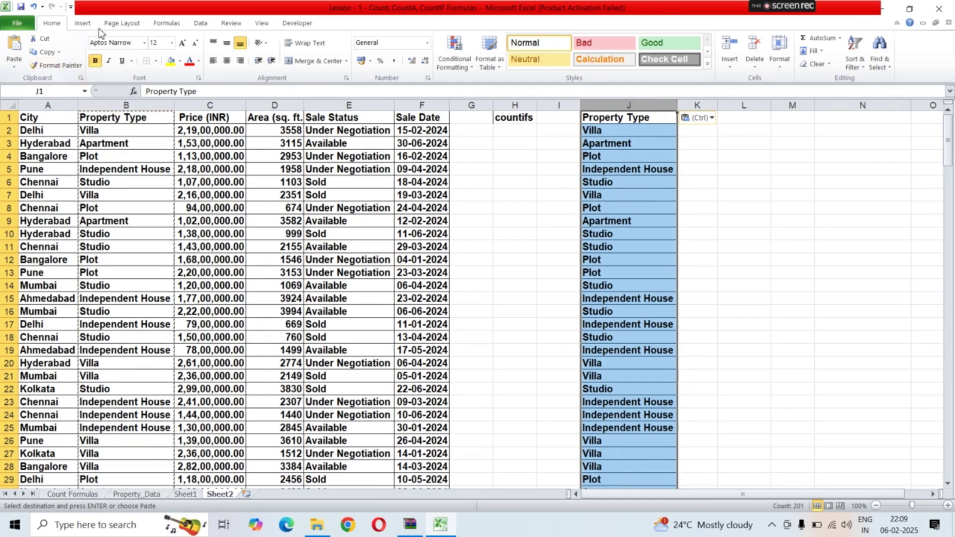
# - Remove the duplicate values from column J so each property type is listed once
pyautogui.click(199, 24)
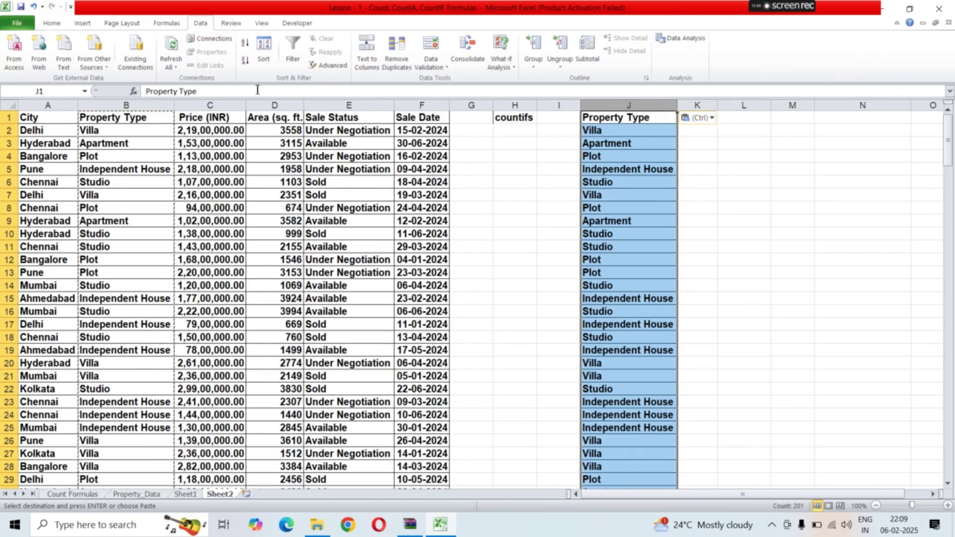
pyautogui.click(397, 55)
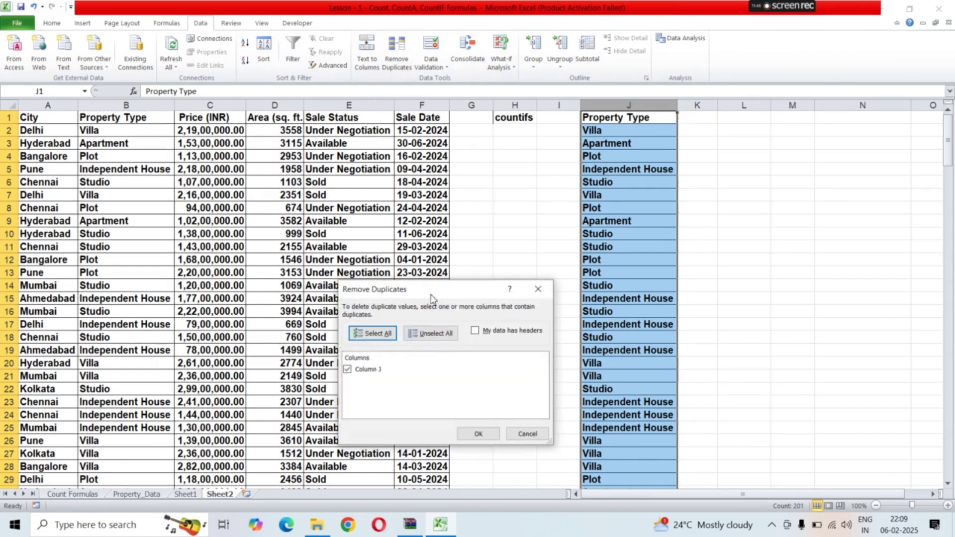
pyautogui.click(478, 434)
pyautogui.click(478, 293)
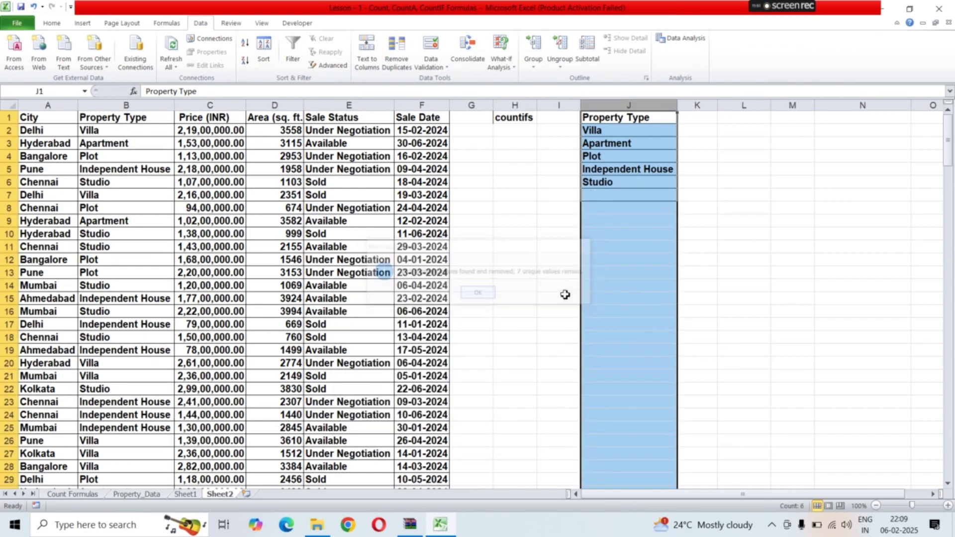
pyautogui.click(692, 298)
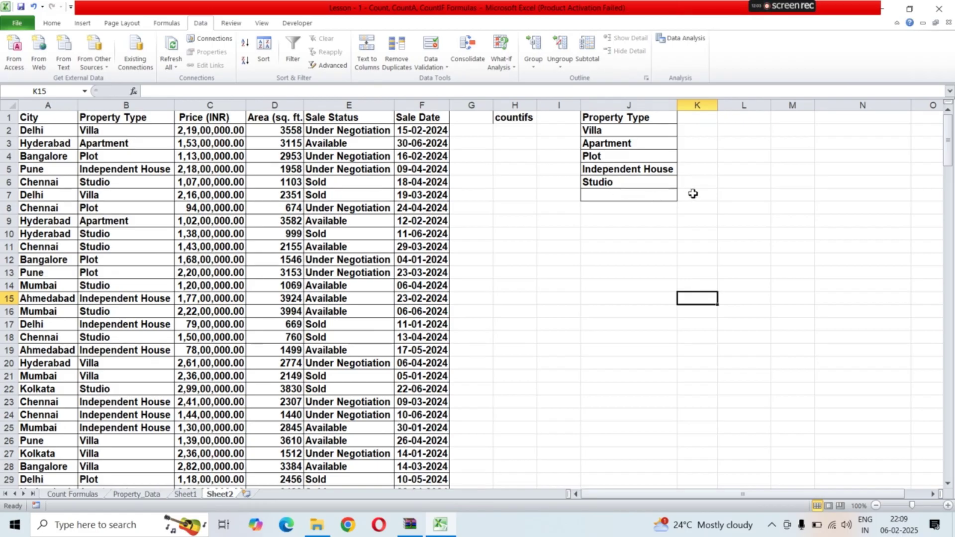
# - Enter the heading "Counting" in cell K1 beside the list of unique property types
pyautogui.click(693, 121)
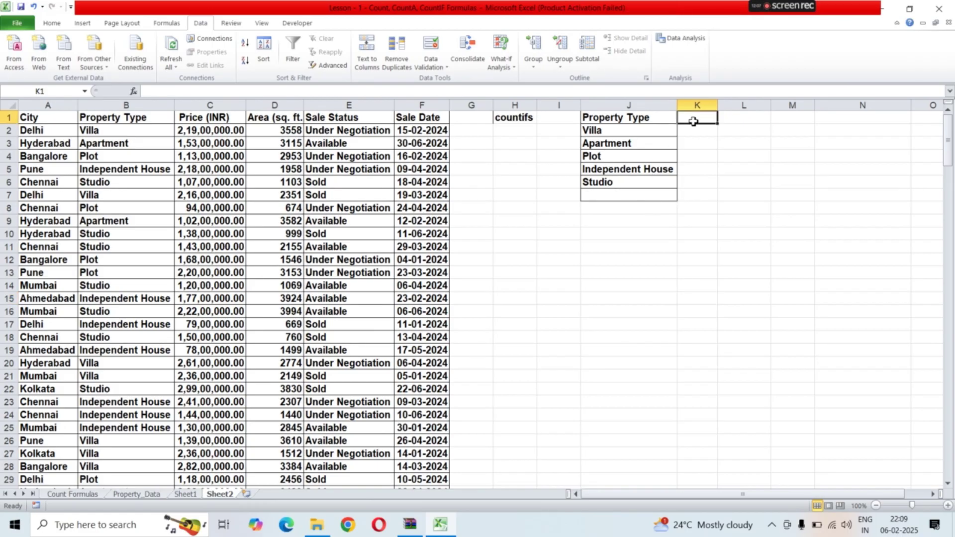
pyautogui.write('C')
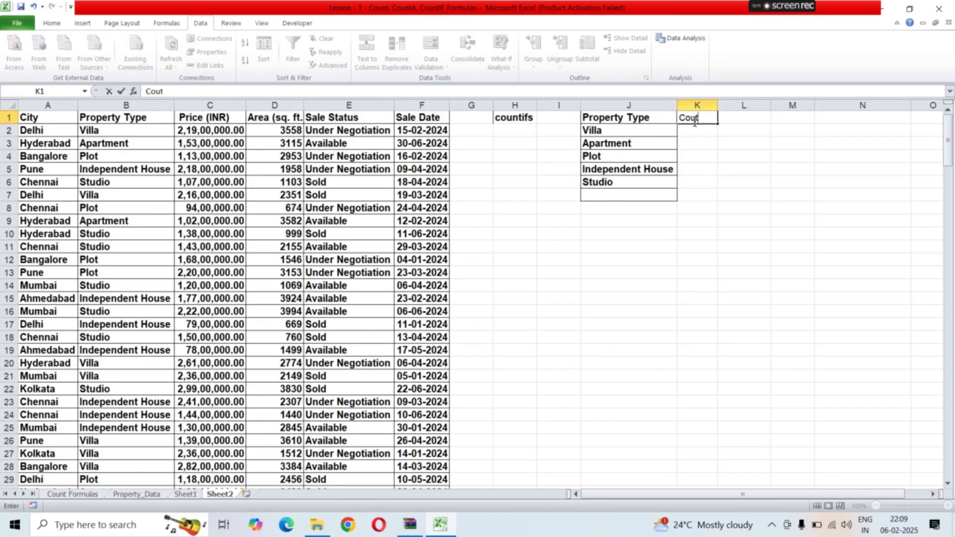
pyautogui.write('ounting')
pyautogui.click(696, 134)
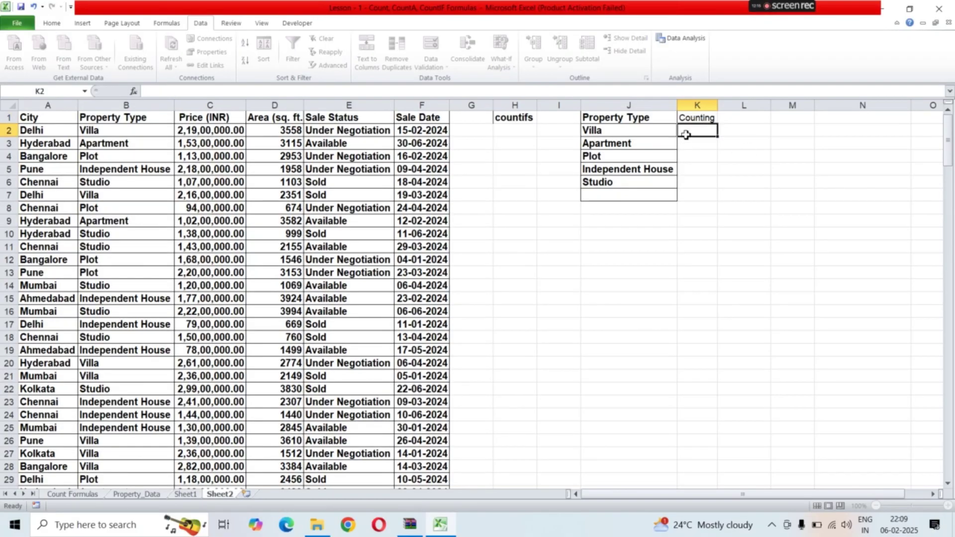
pyautogui.click(706, 180)
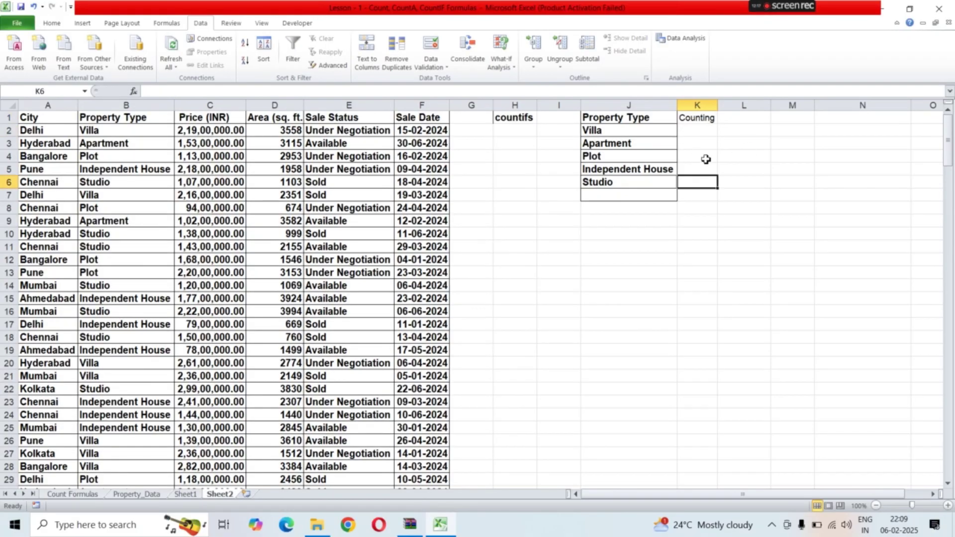
# - Enter =COUNTIF(B2:B201,J2) in cell K2 to count the Villa properties
pyautogui.click(695, 132)
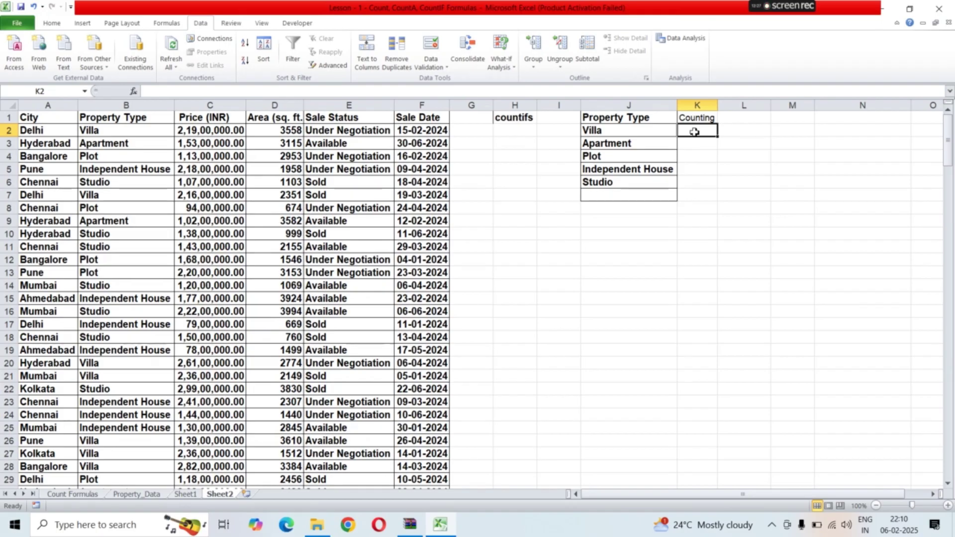
pyautogui.write('=coutn')
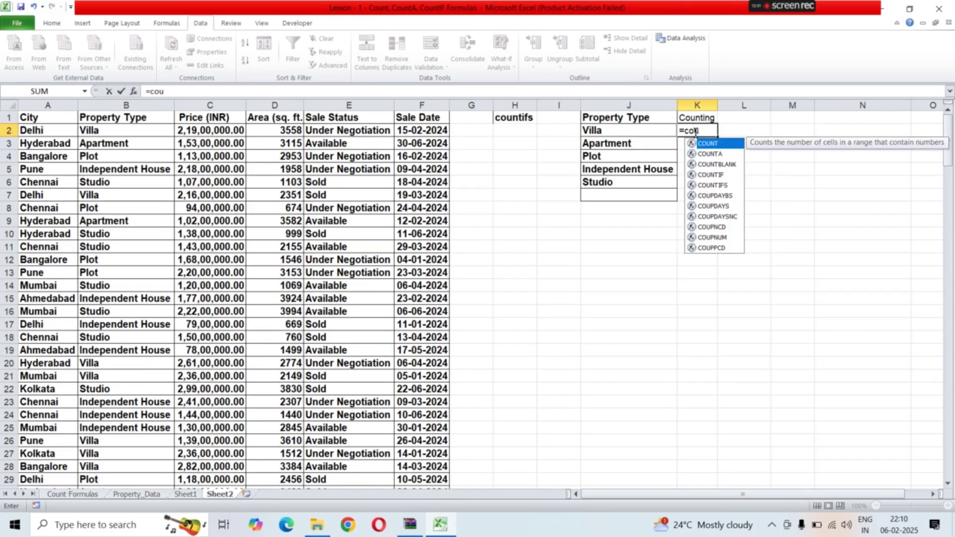
pyautogui.doubleClick(724, 174)
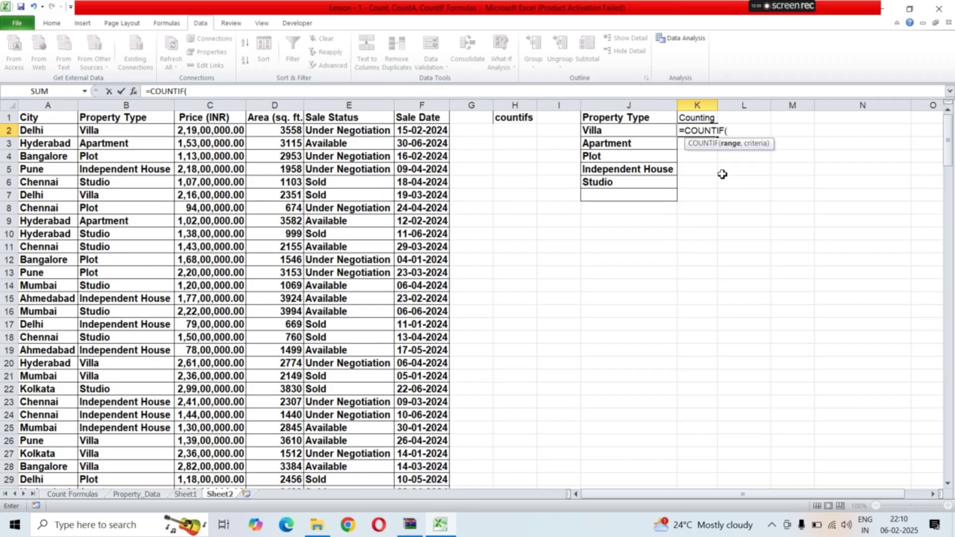
pyautogui.click(135, 131)
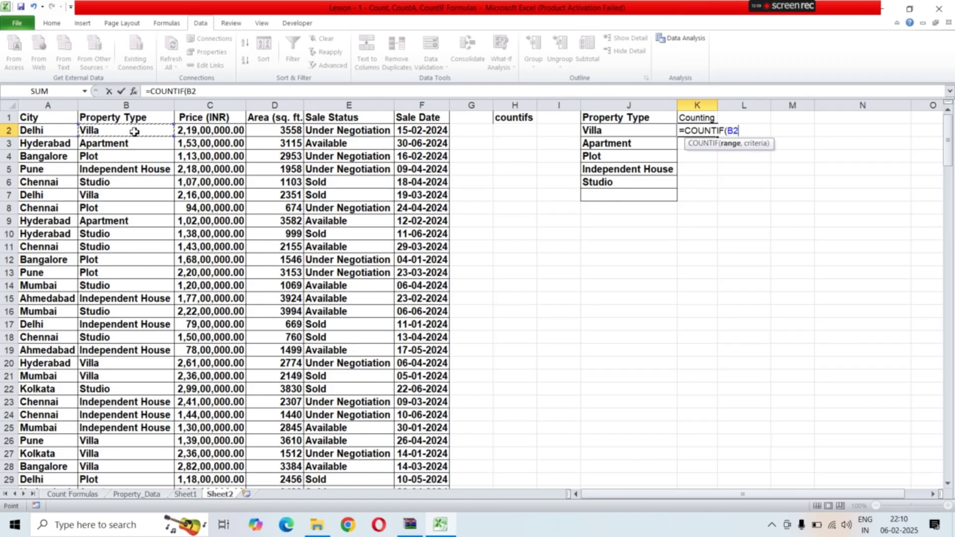
pyautogui.hotkey('ctrl', 'shift', 'Down')
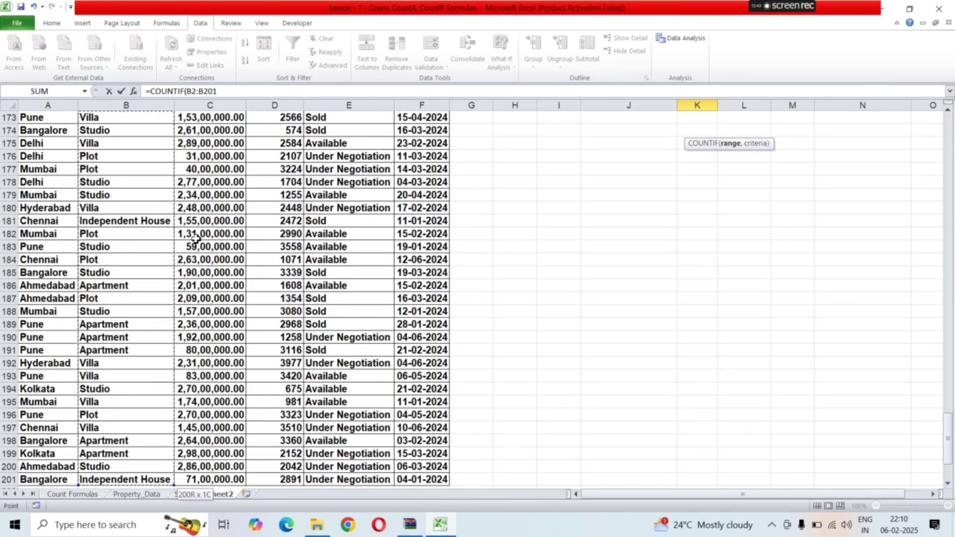
pyautogui.hotkey('ctrl', 'BackSpace')
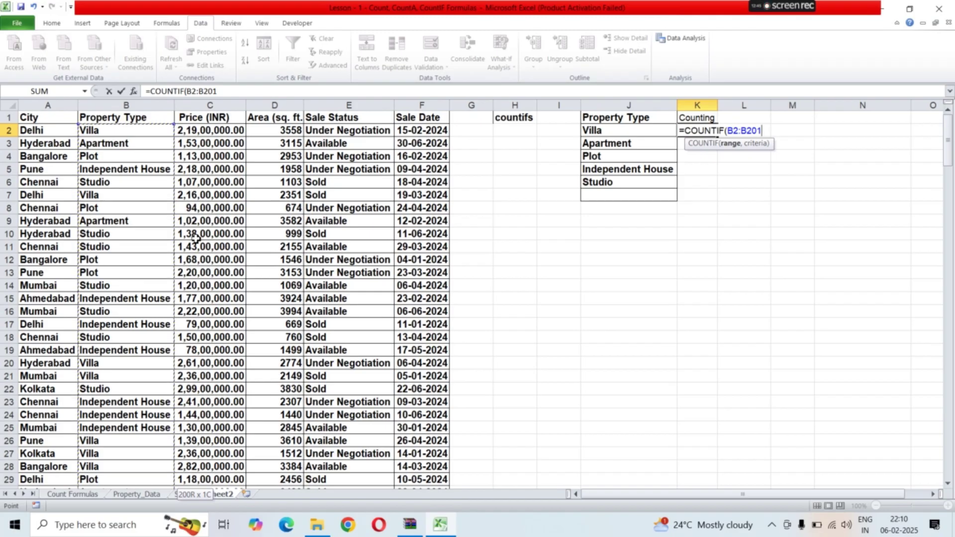
pyautogui.write(',')
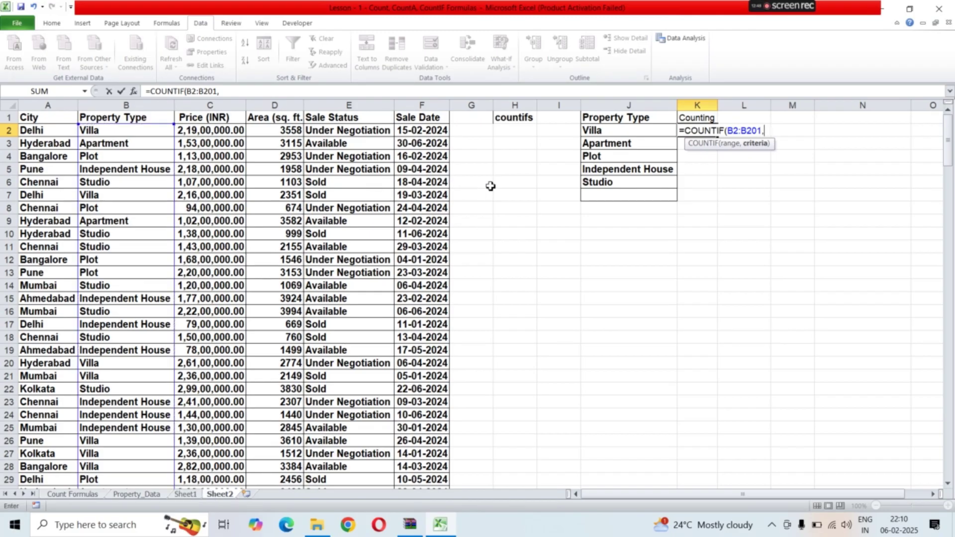
pyautogui.click(619, 132)
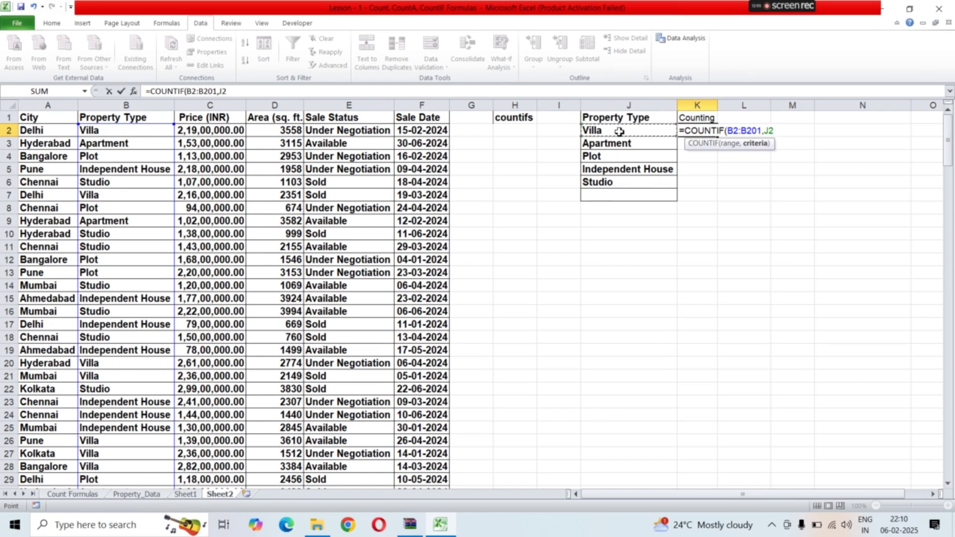
pyautogui.press('Return')
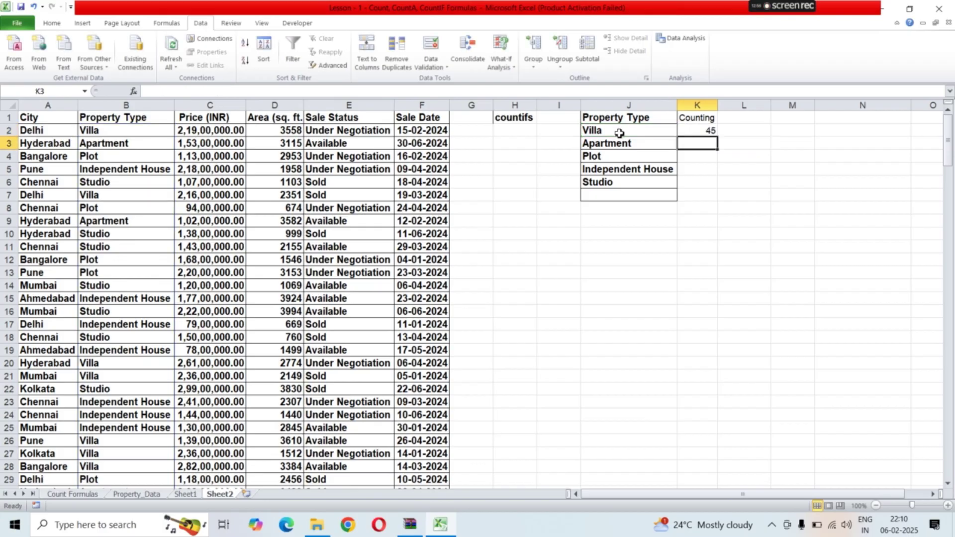
# - Fill the COUNTIF formula from cell K2 down to K7 and check the copied formula in K7
pyautogui.click(703, 130)
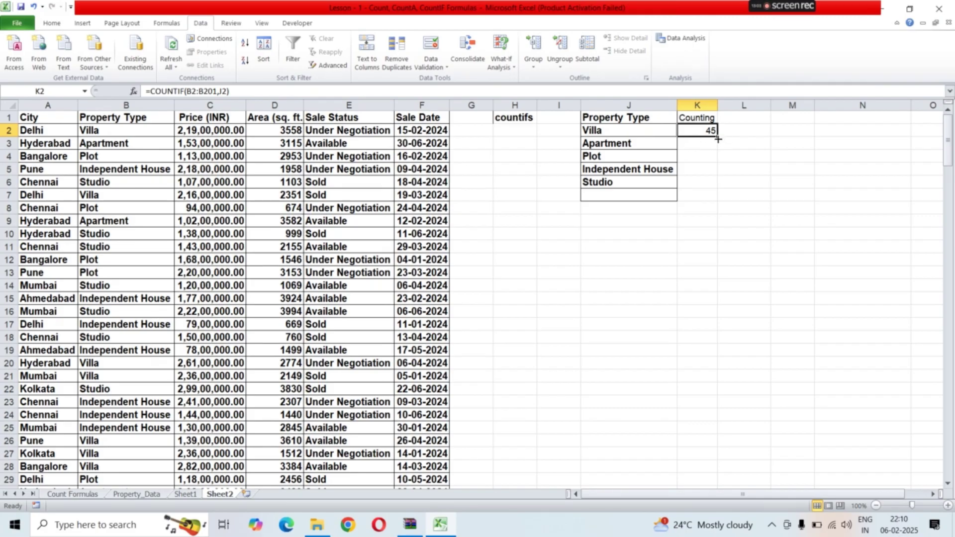
pyautogui.moveTo(717, 138); pyautogui.dragTo(719, 200)
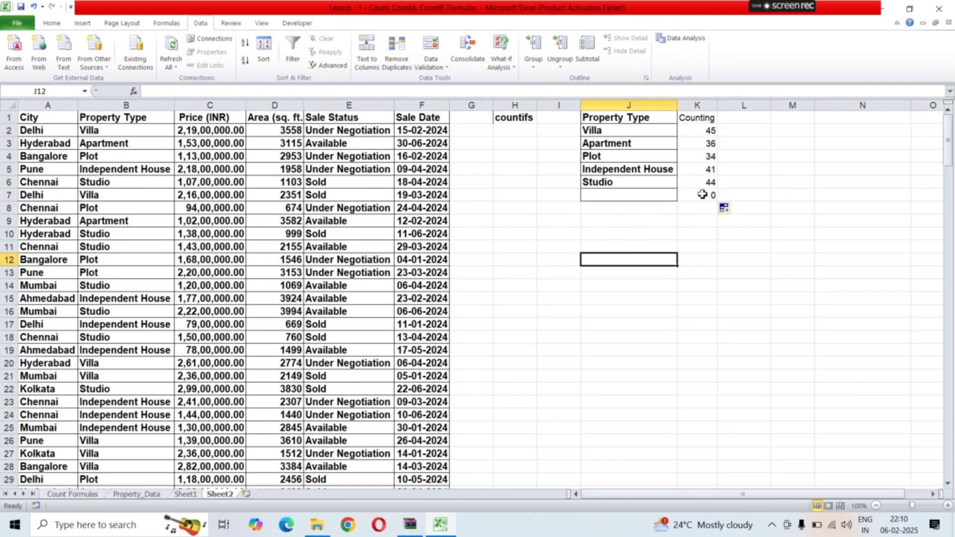
pyautogui.click(707, 195)
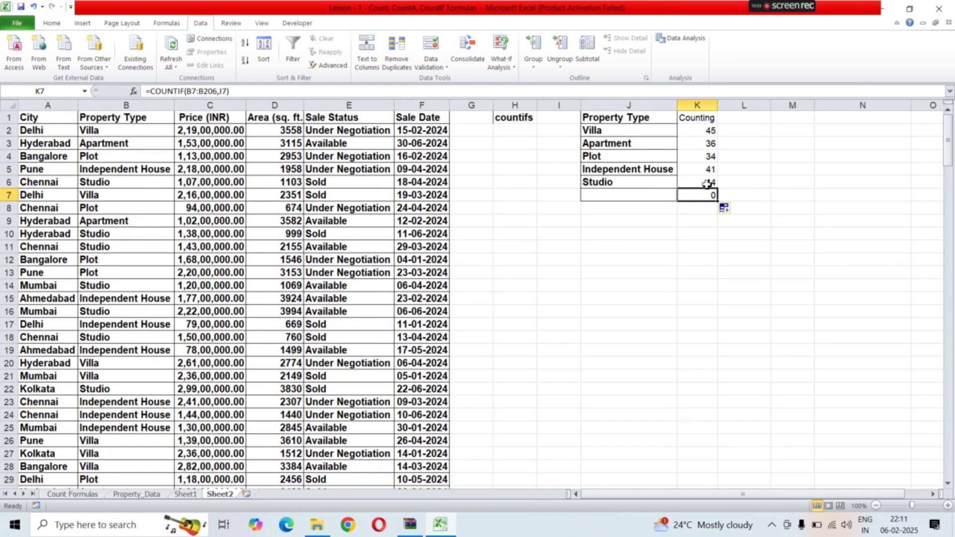
pyautogui.click(699, 211)
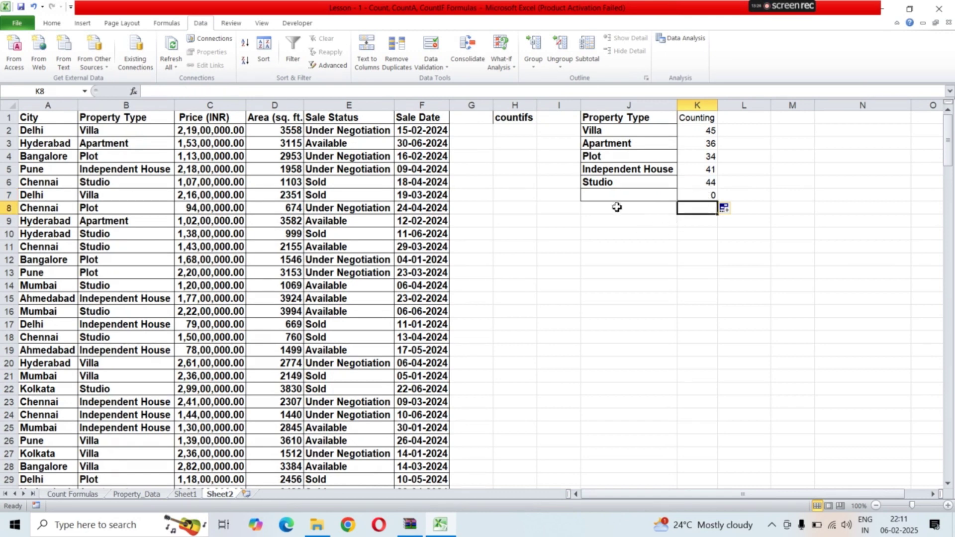
pyautogui.click(614, 300)
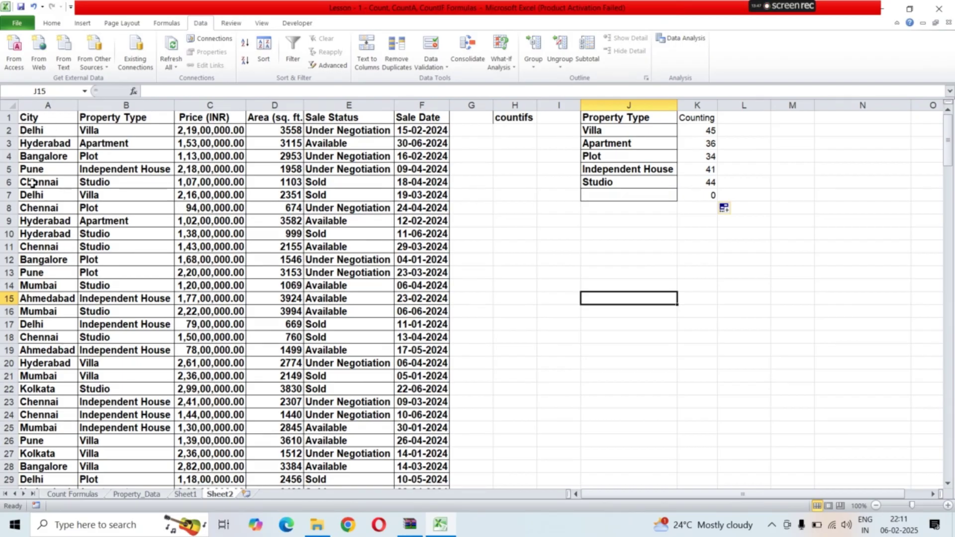
# - Try to copy the entire City column A and paste it at cell I14
pyautogui.click(48, 105)
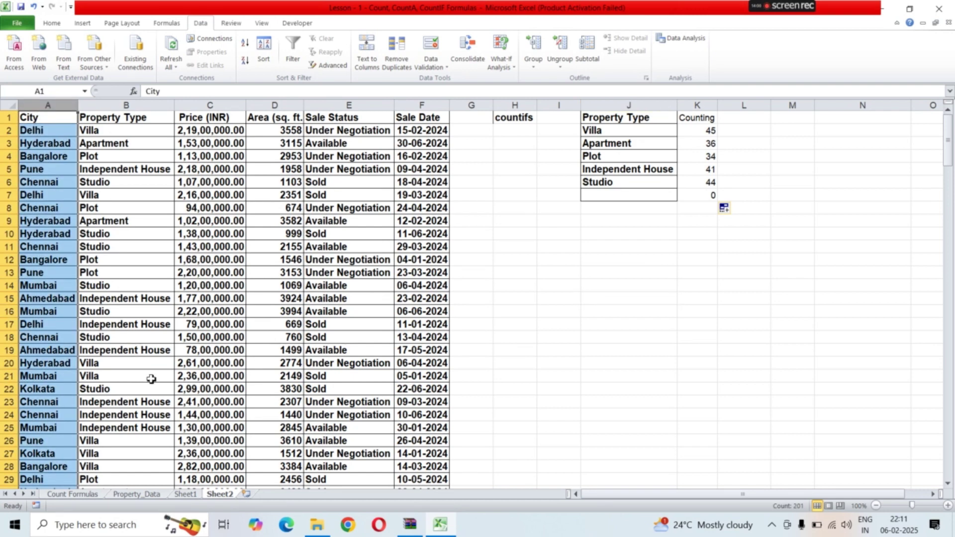
pyautogui.hotkey('ctrl', 'c')
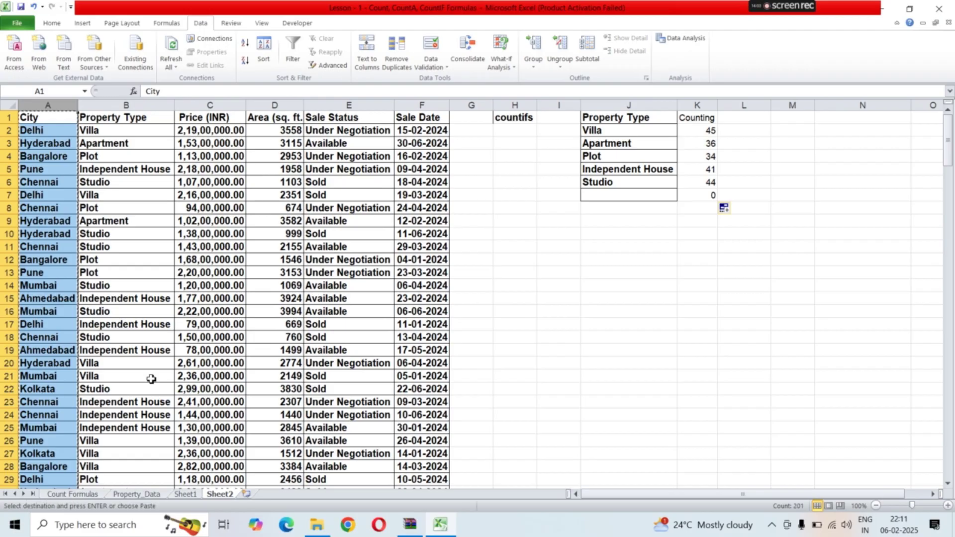
pyautogui.click(558, 286)
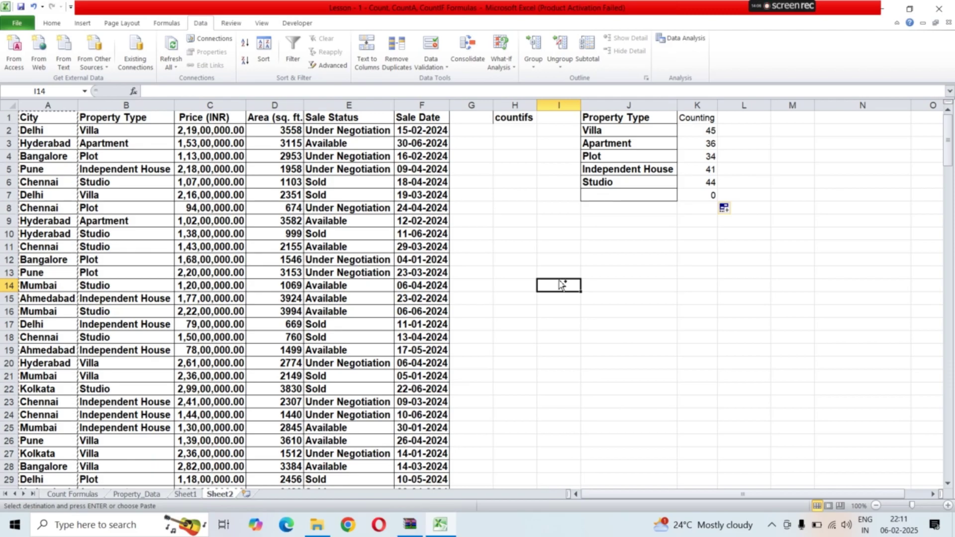
pyautogui.hotkey('ctrl', 'v')
pyautogui.click(477, 299)
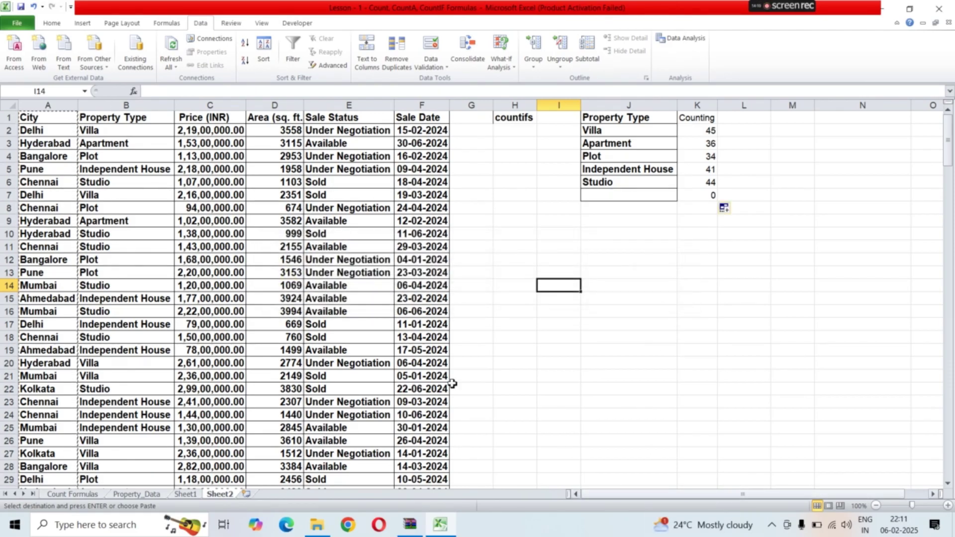
pyautogui.click(45, 182)
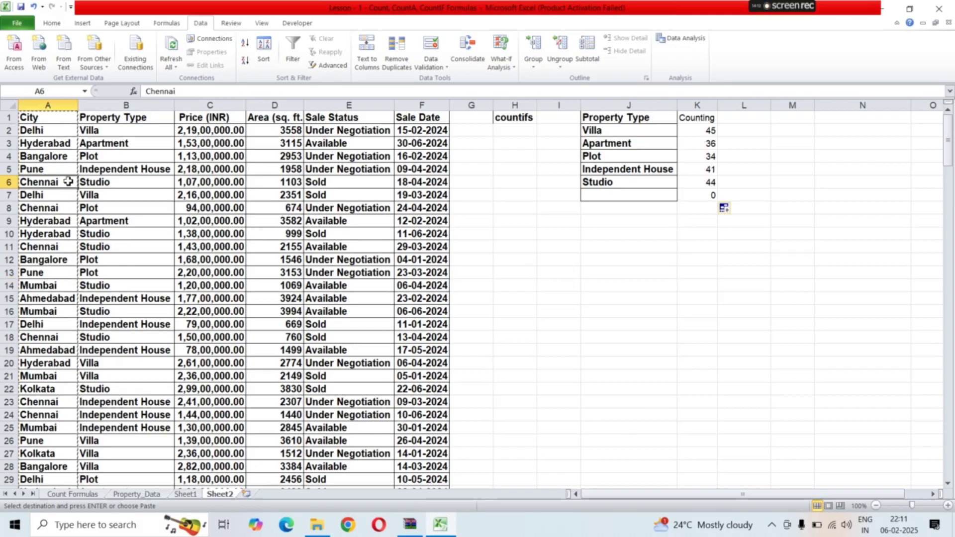
pyautogui.click(634, 335)
pyautogui.click(630, 195)
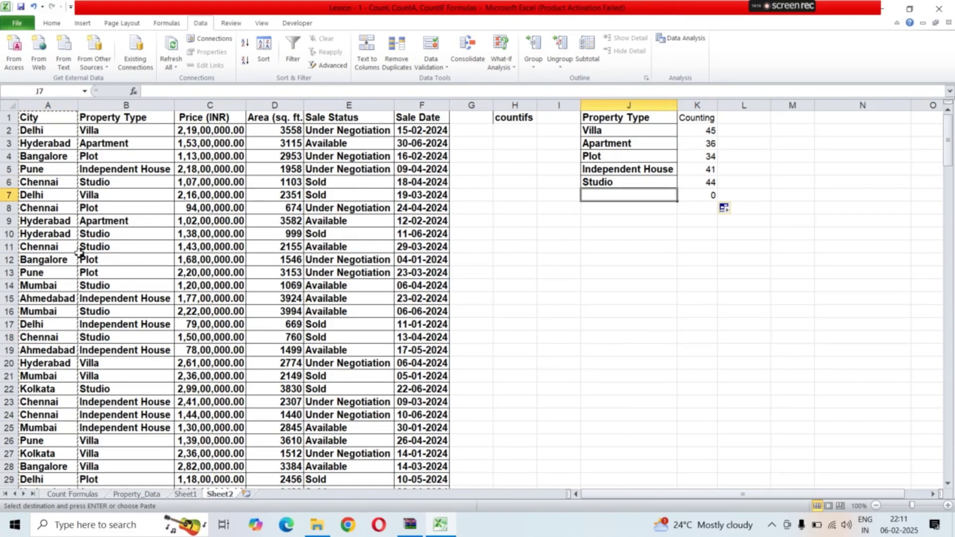
pyautogui.doubleClick(921, 352)
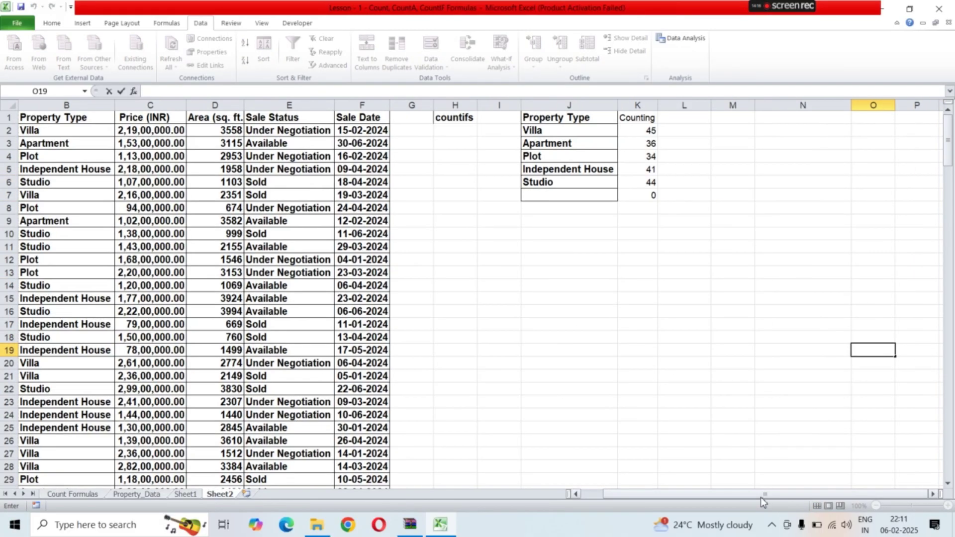
pyautogui.moveTo(760, 497); pyautogui.dragTo(660, 504)
pyautogui.click(45, 234)
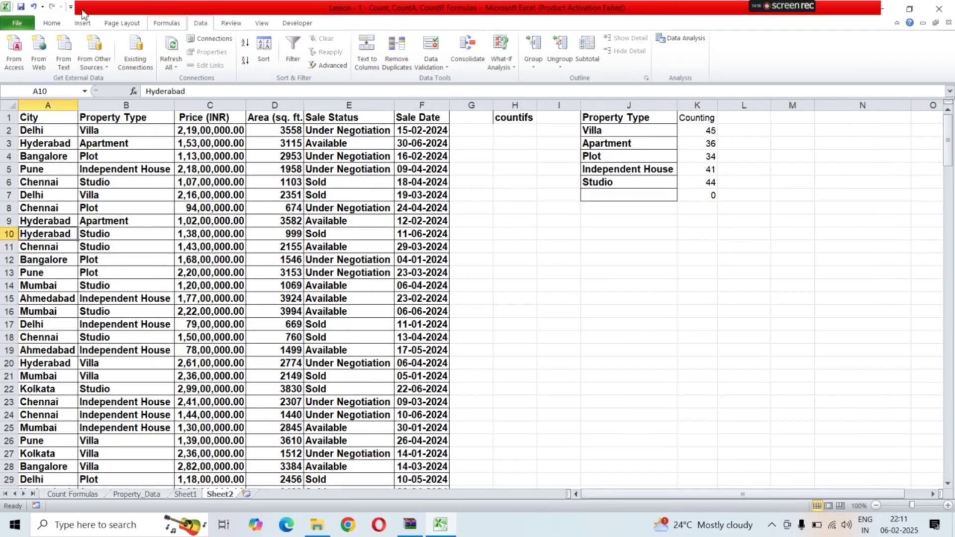
# - Copy the City data with its header from A1:A201 to cell H11 and fit column H to its contents
pyautogui.click(51, 118)
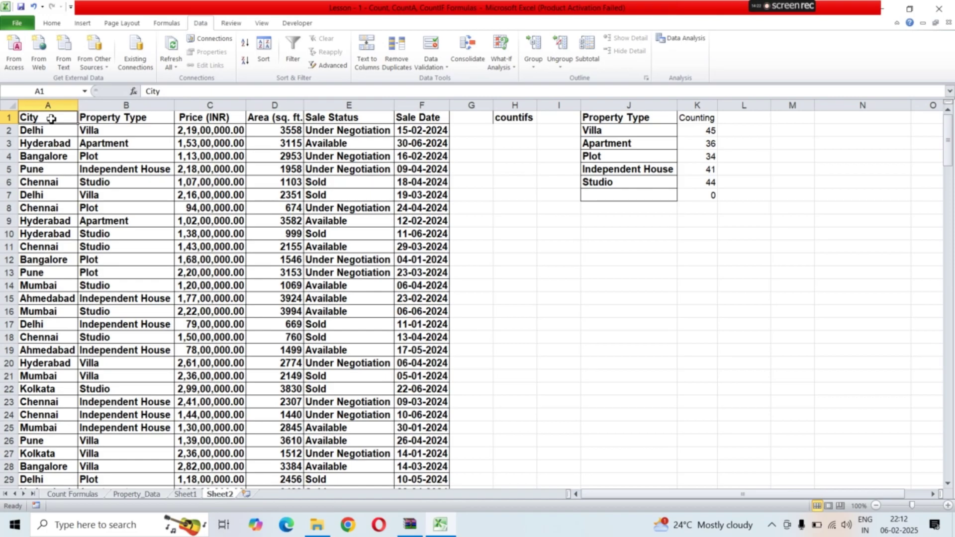
pyautogui.hotkey('ctrl', 'shift', 'Down')
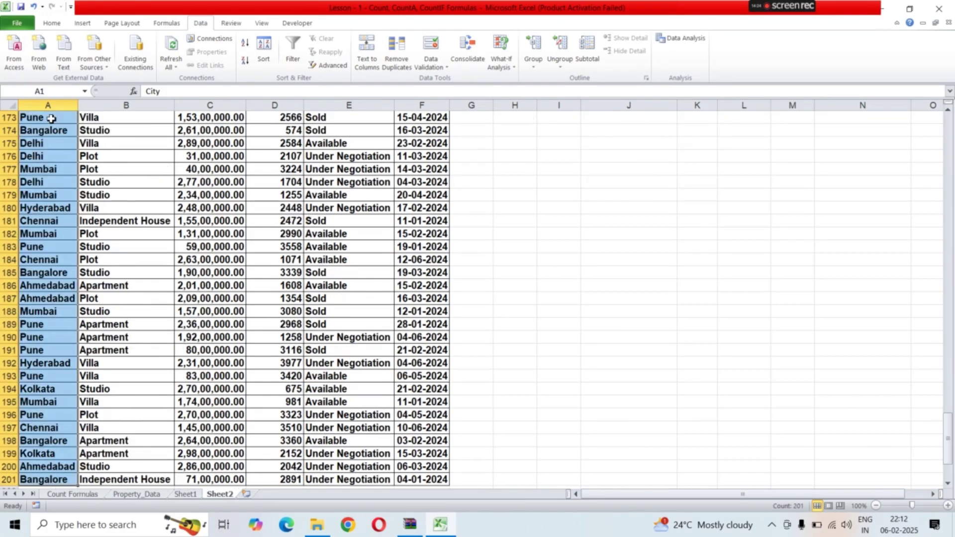
pyautogui.hotkey('ctrl', 'c')
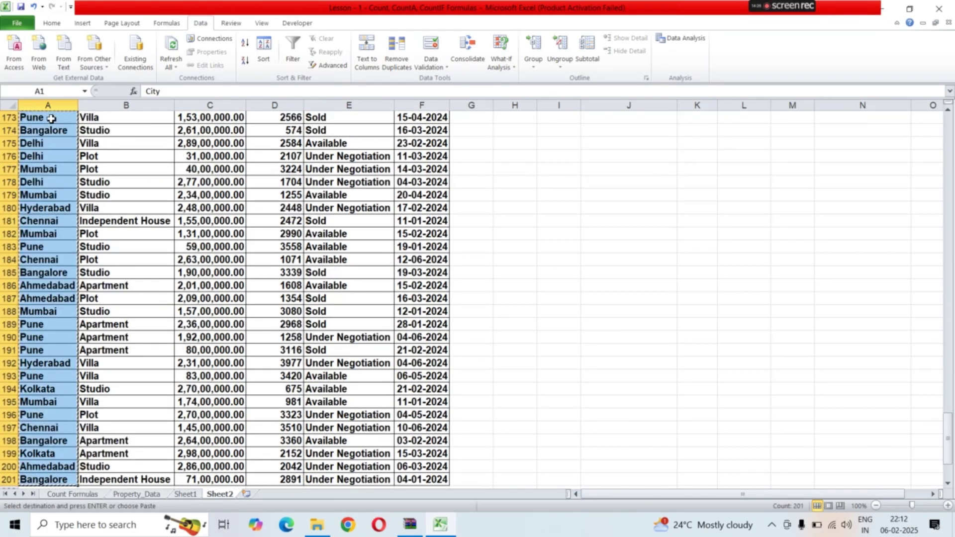
pyautogui.hotkey('ctrl', 'BackSpace')
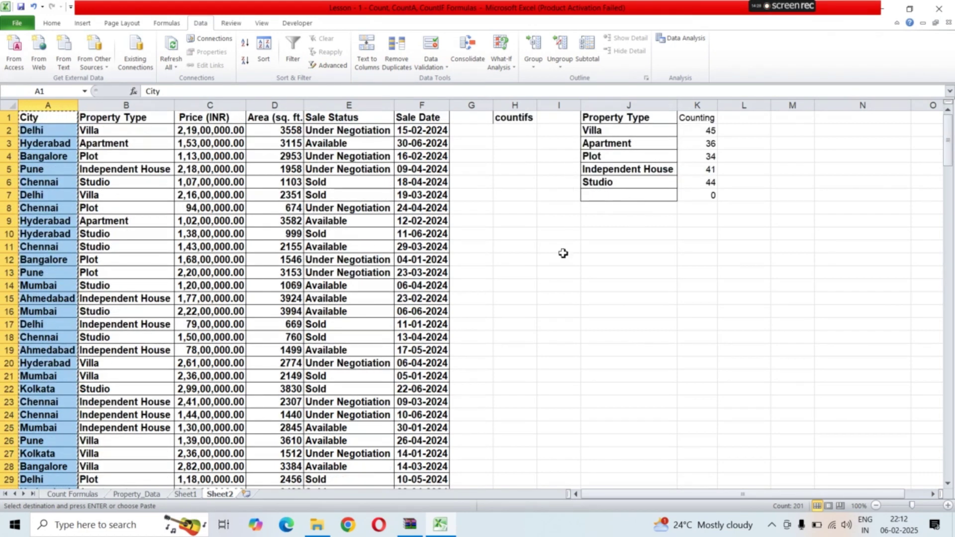
pyautogui.click(518, 249)
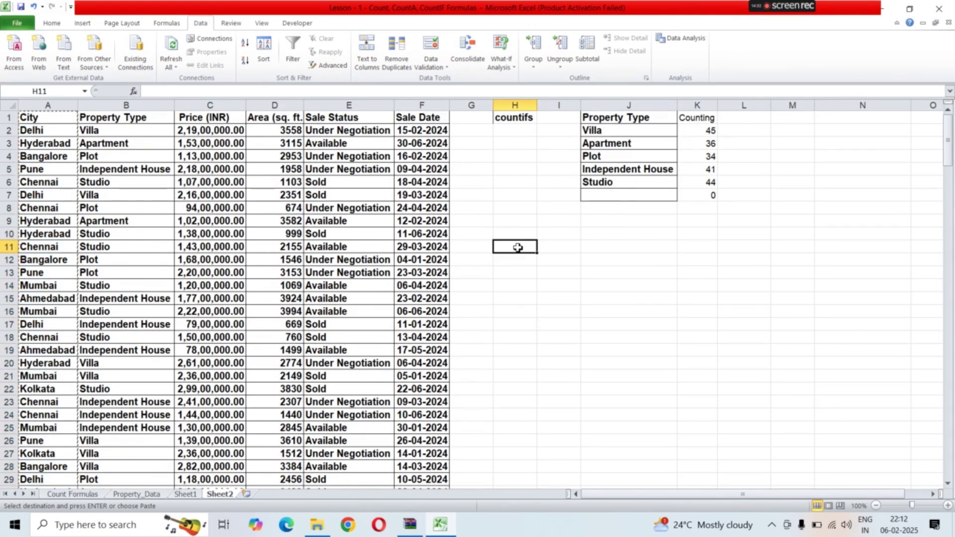
pyautogui.hotkey('ctrl', 'v')
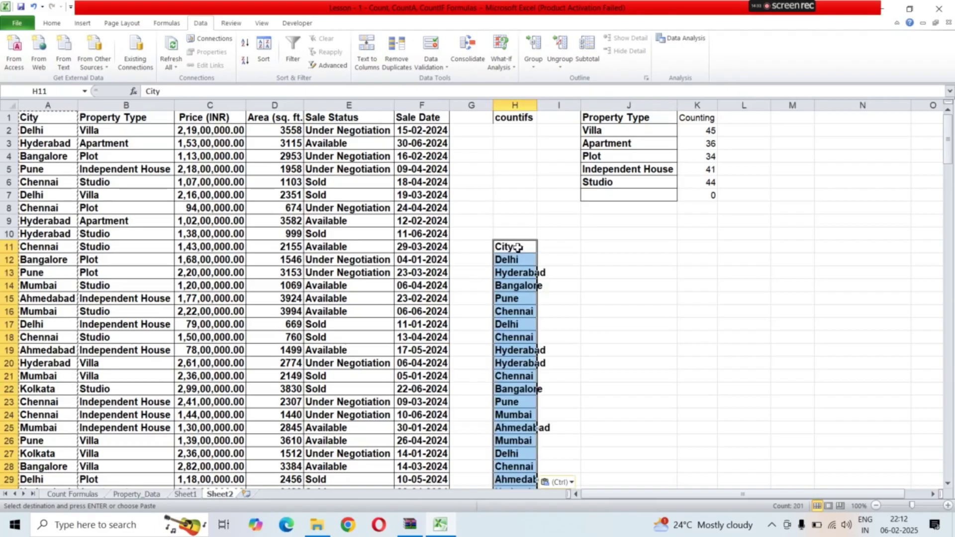
pyautogui.doubleClick(539, 106)
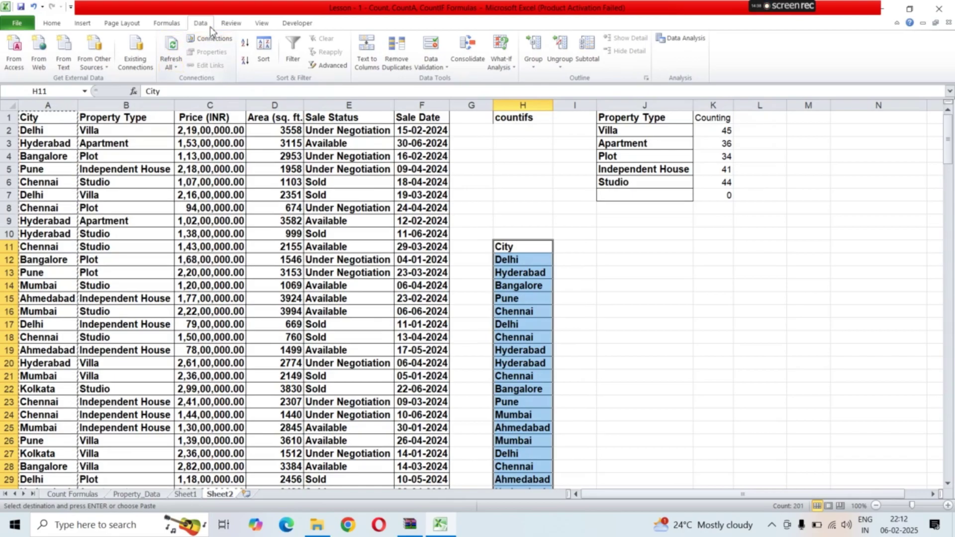
# - Remove the duplicate values from the pasted City list in column H
pyautogui.click(397, 52)
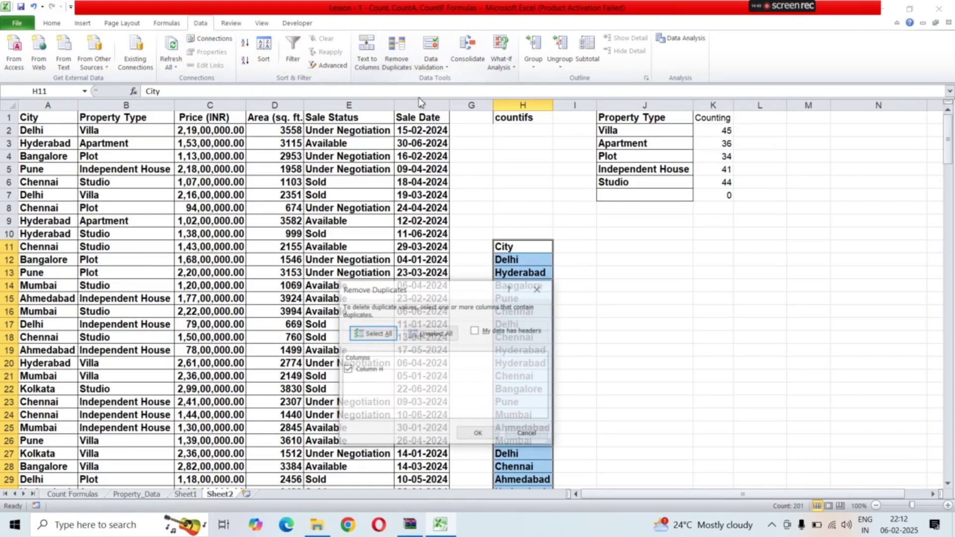
pyautogui.click(475, 431)
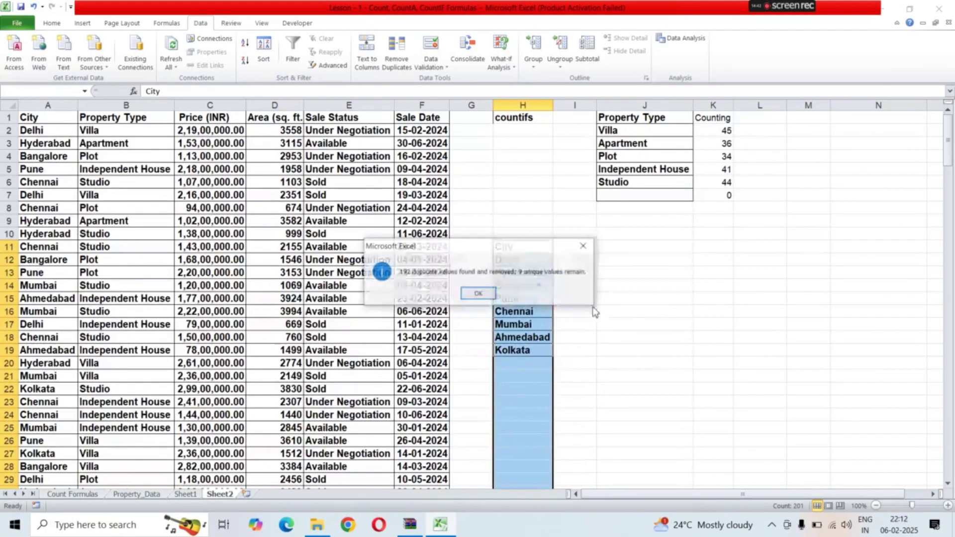
pyautogui.click(477, 294)
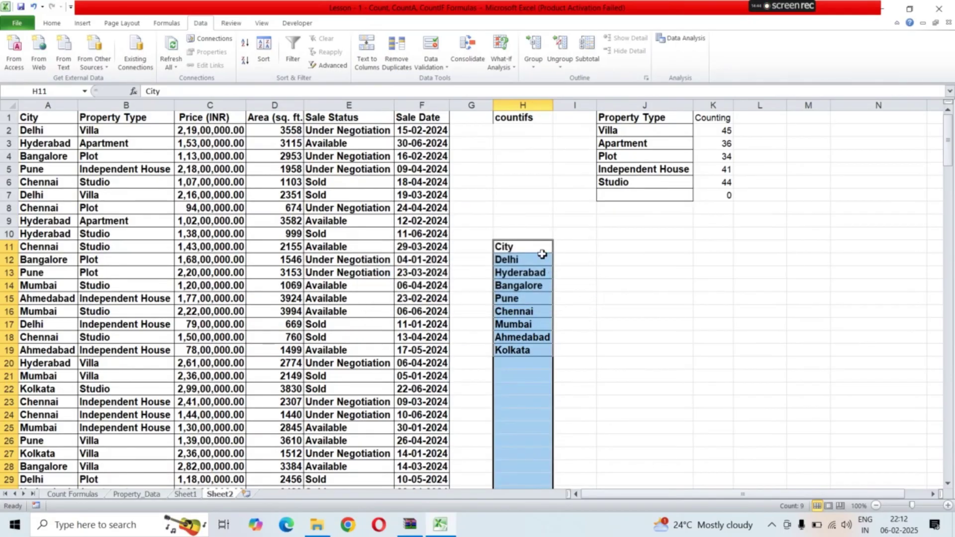
pyautogui.click(564, 259)
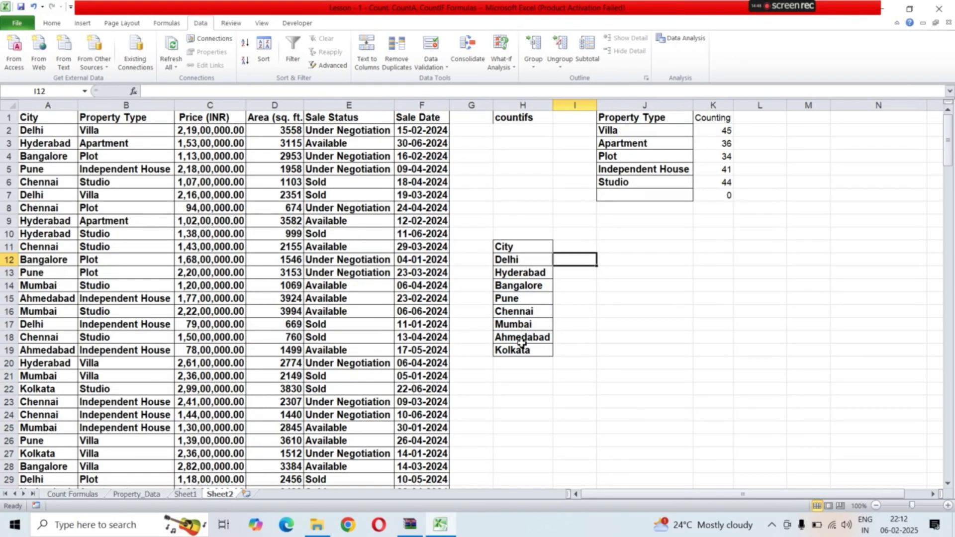
# - Copy the property types in J2:J6, paste them transposed at cell I11, and fit column L to its contents
pyautogui.click(567, 247)
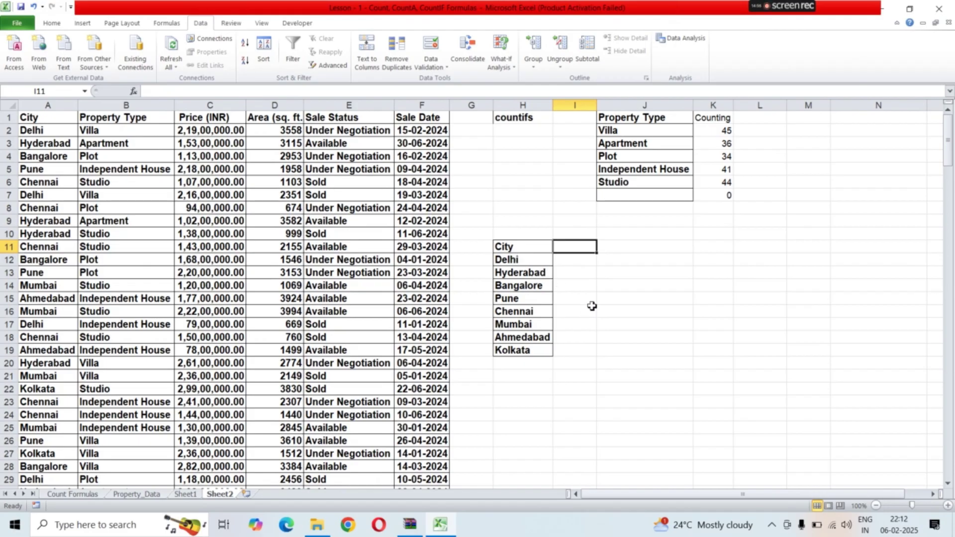
pyautogui.moveTo(617, 131); pyautogui.dragTo(625, 180)
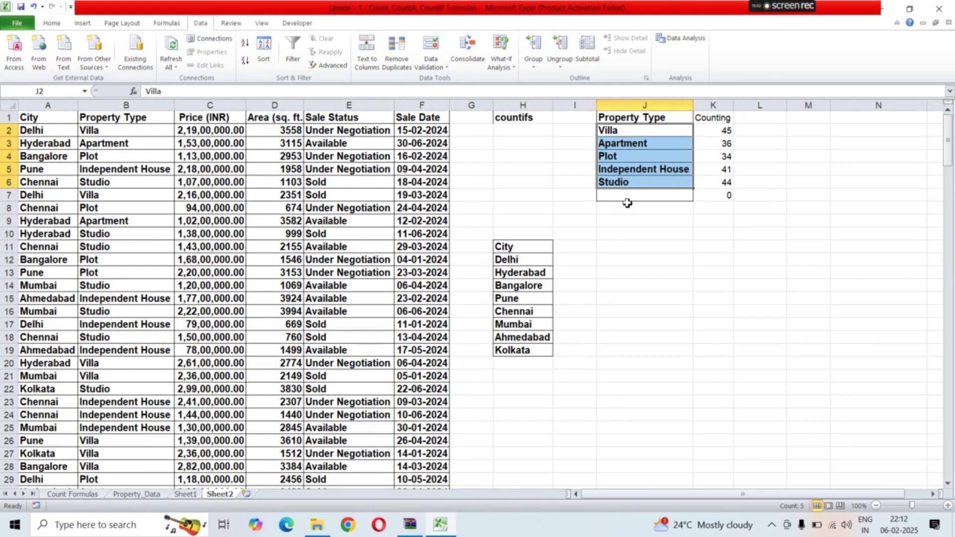
pyautogui.click(569, 250)
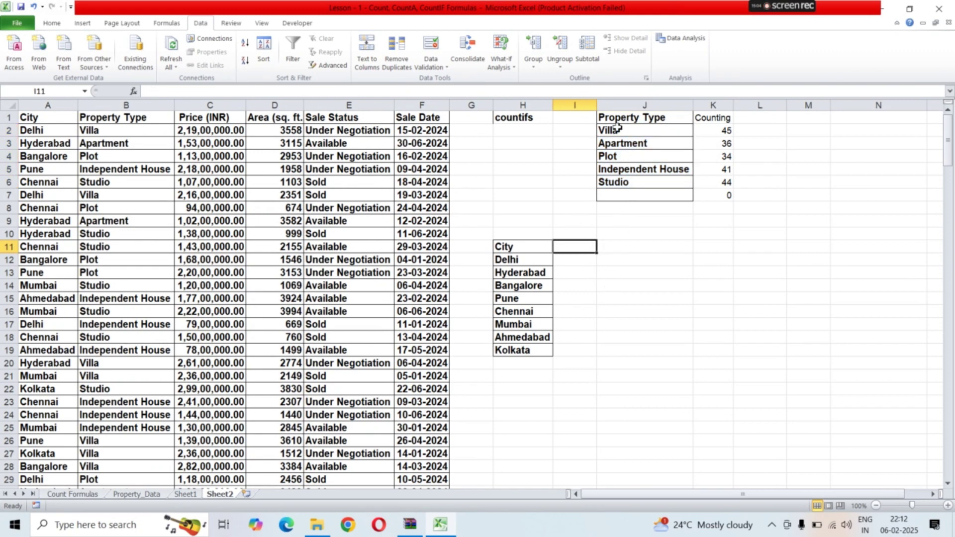
pyautogui.moveTo(617, 129); pyautogui.dragTo(619, 182)
pyautogui.rightClick(630, 142)
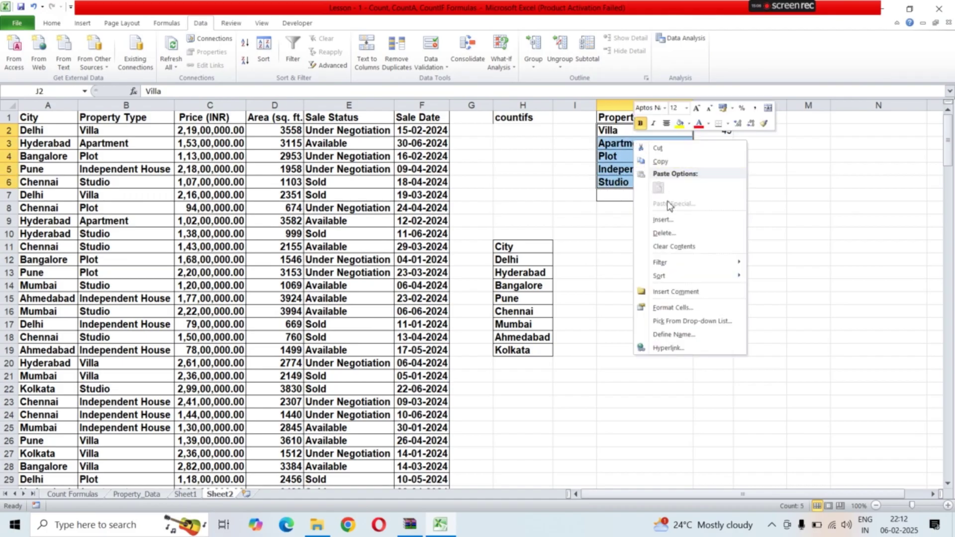
pyautogui.click(661, 162)
pyautogui.click(577, 250)
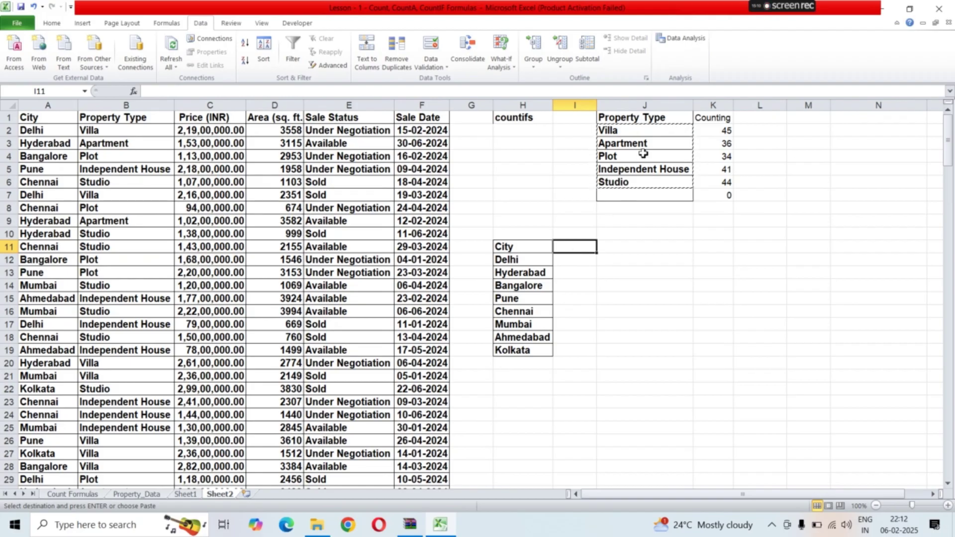
pyautogui.rightClick(575, 252)
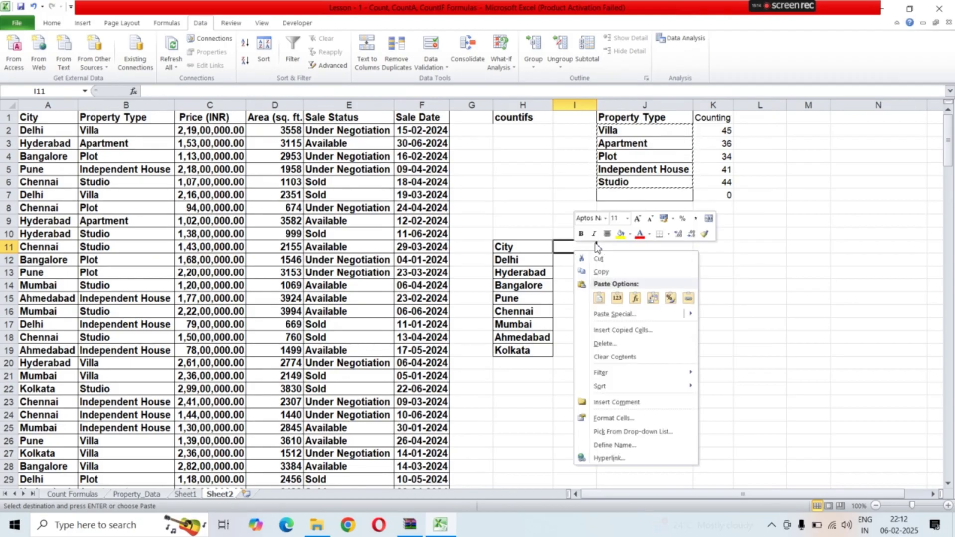
pyautogui.click(653, 298)
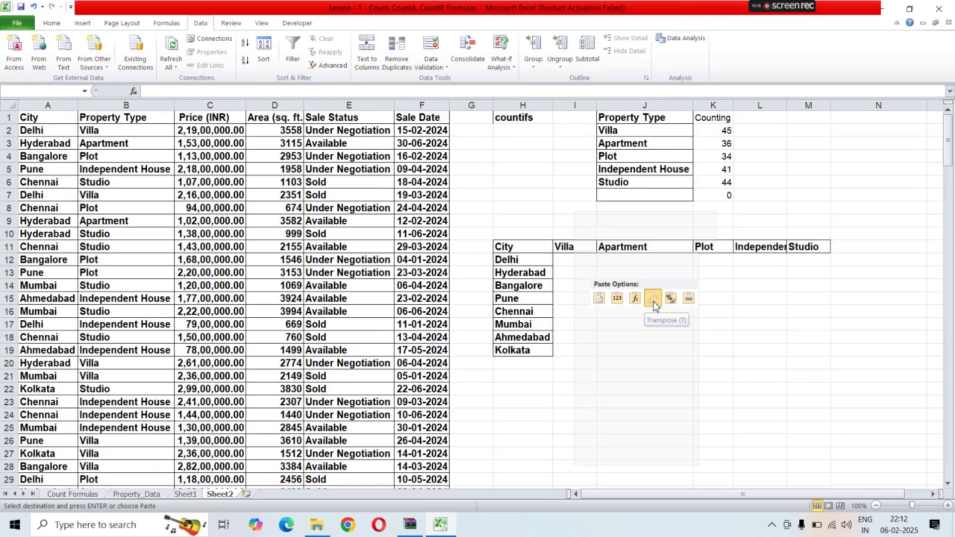
pyautogui.click(778, 313)
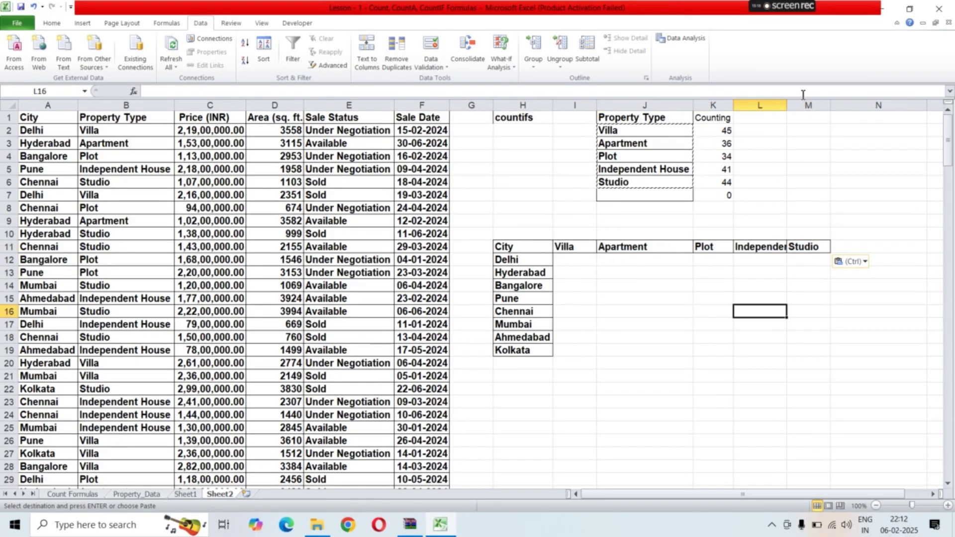
pyautogui.doubleClick(787, 105)
pyautogui.click(702, 359)
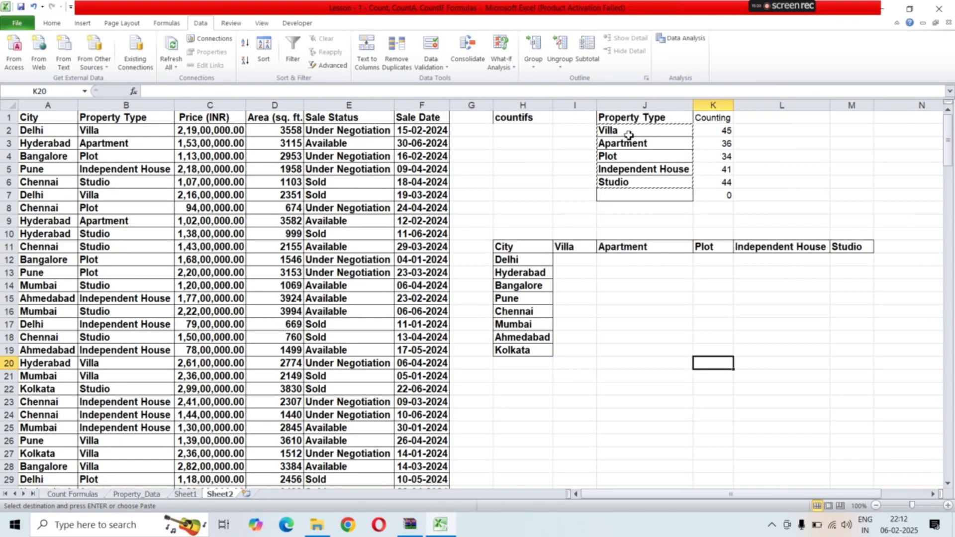
pyautogui.click(630, 312)
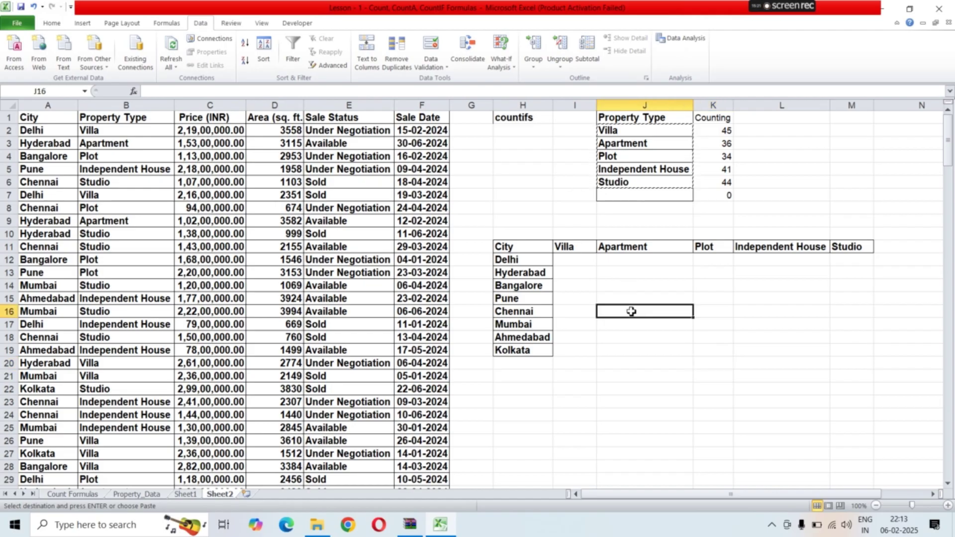
pyautogui.click(572, 260)
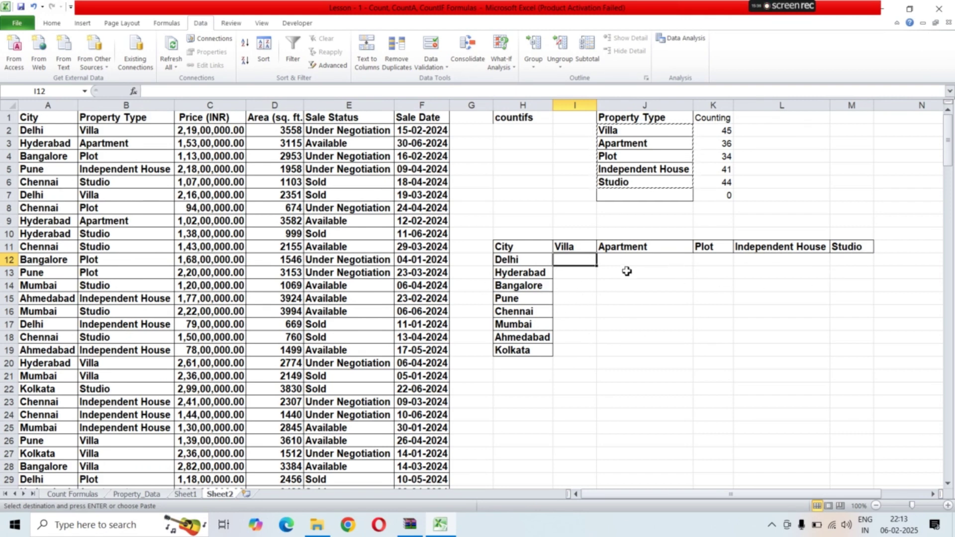
pyautogui.click(628, 333)
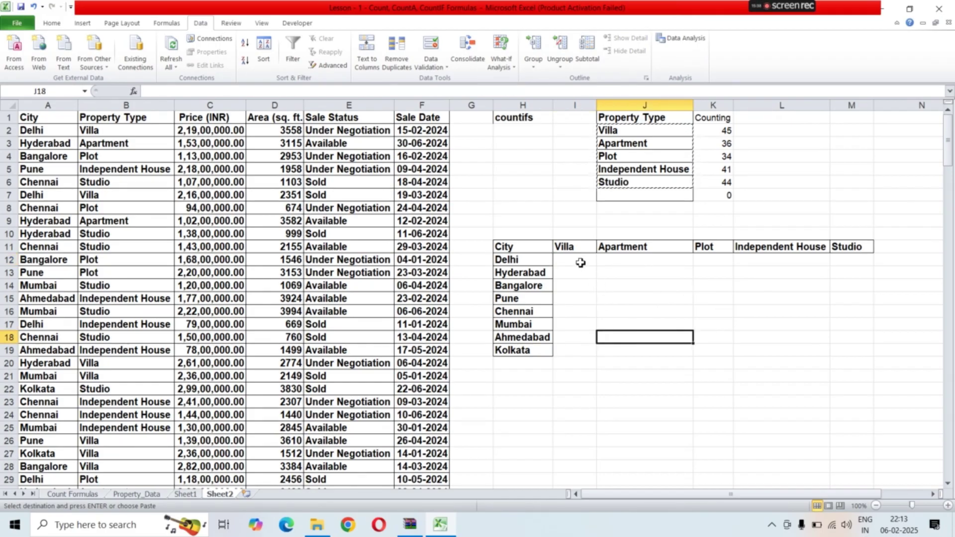
# - Begin a COUNTIFS formula in I12 with the absolute City column $A:$A as first criteria range and H12 as its criterion
pyautogui.click(579, 262)
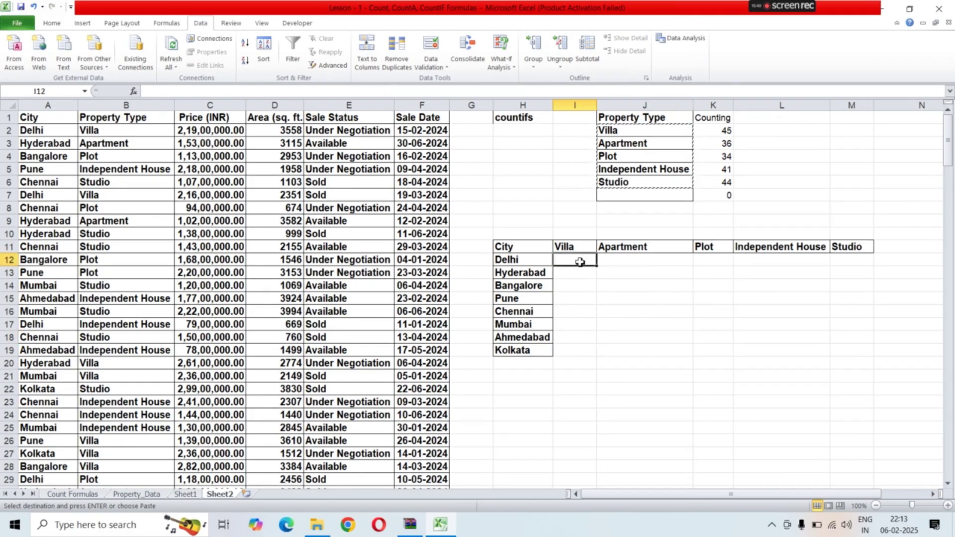
pyautogui.write('=')
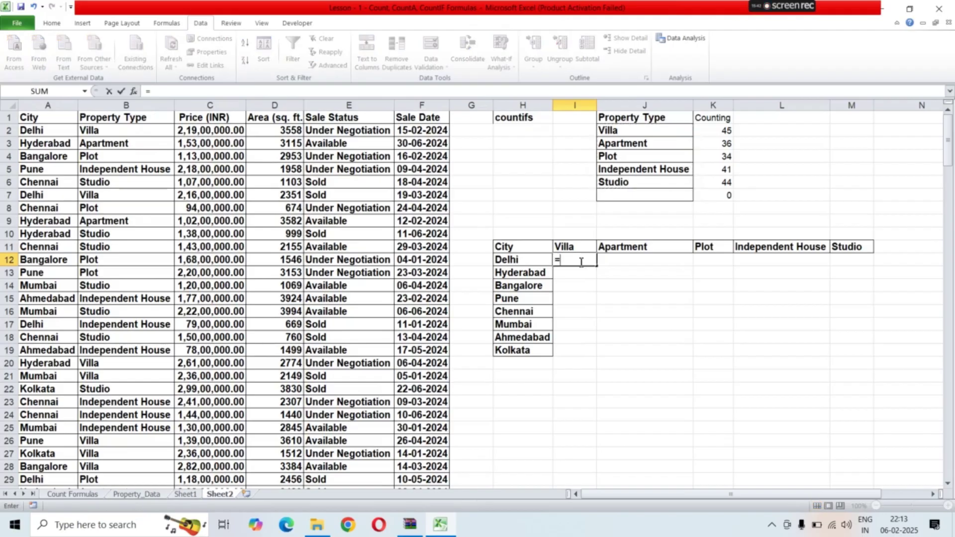
pyautogui.write('count')
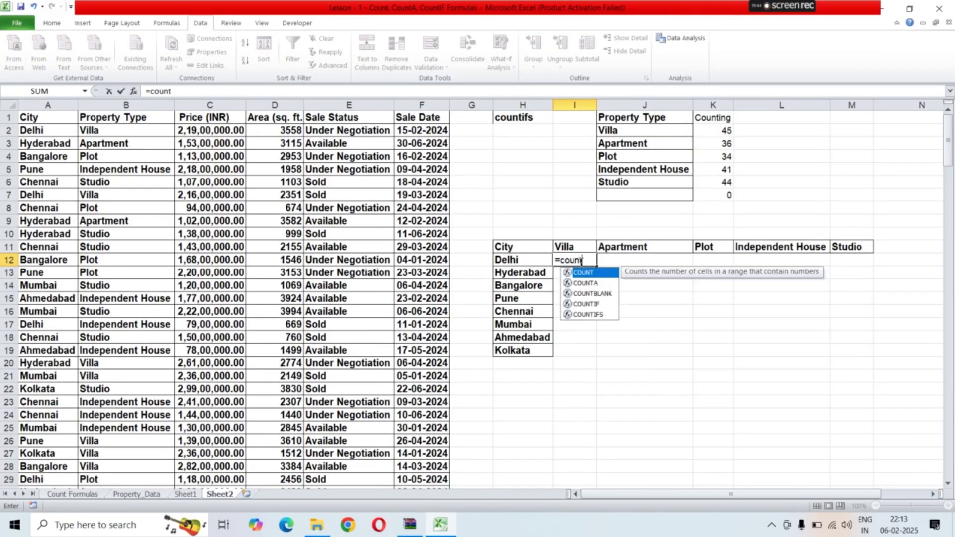
pyautogui.doubleClick(589, 315)
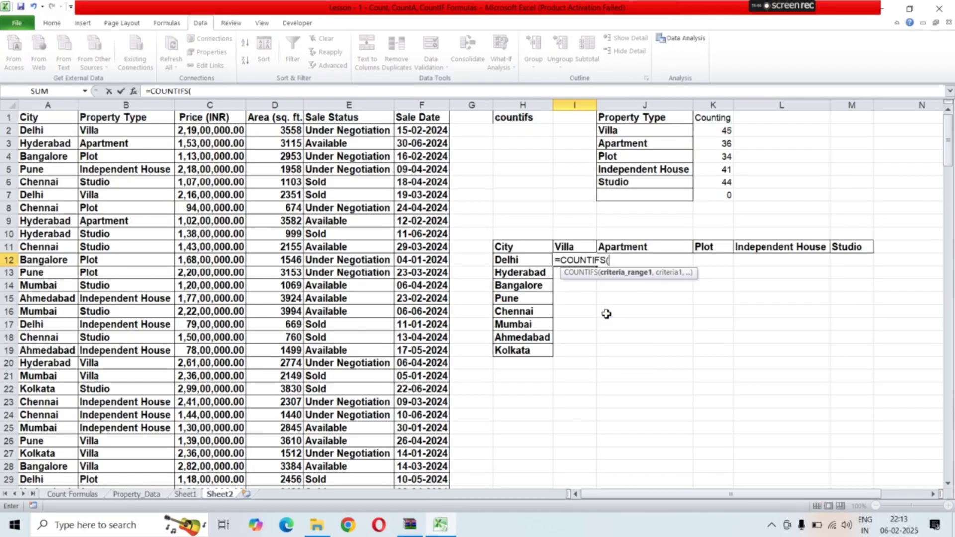
pyautogui.click(50, 104)
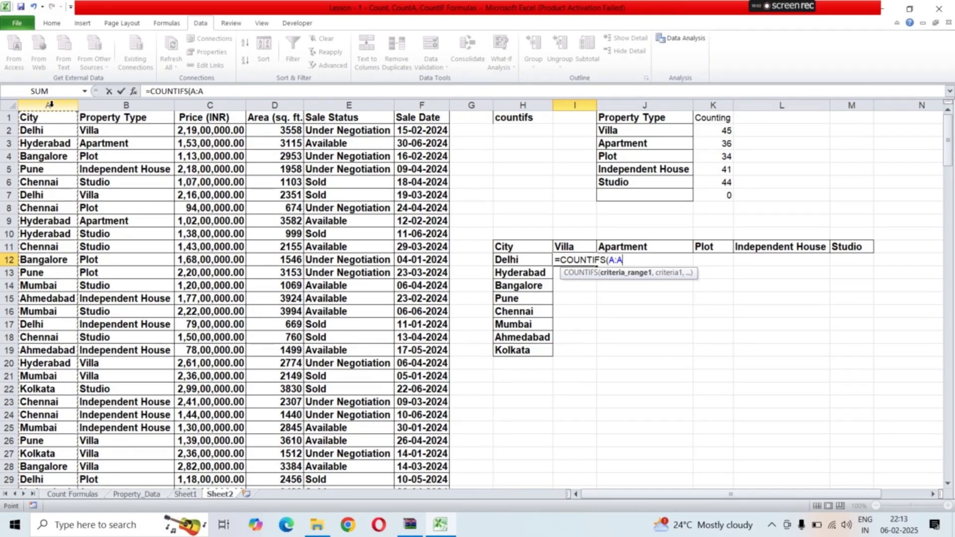
pyautogui.press('F4')
pyautogui.write(',')
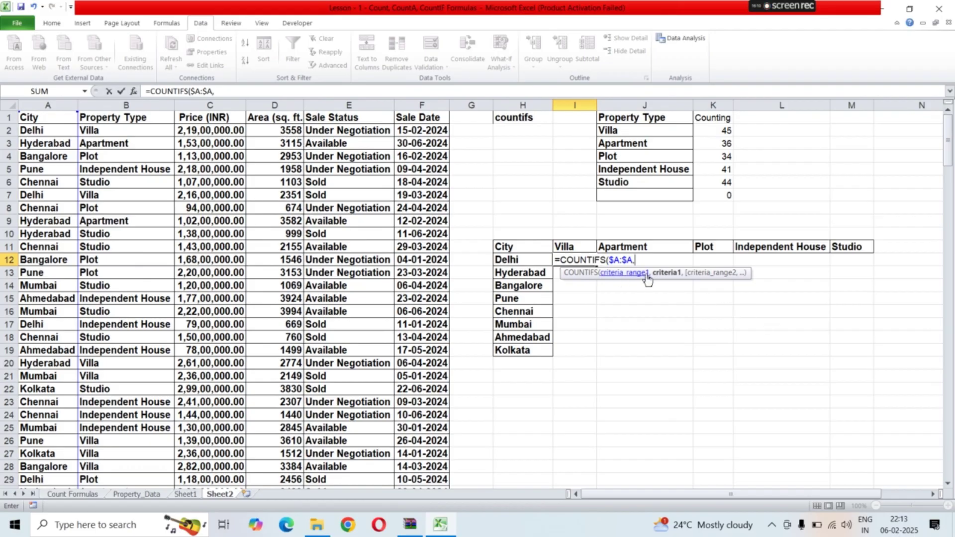
pyautogui.click(516, 264)
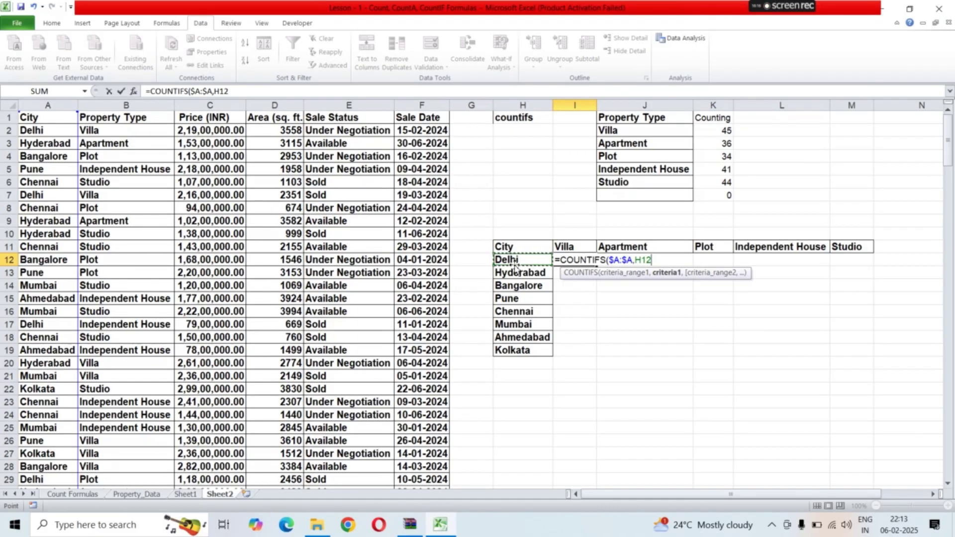
pyautogui.write(',')
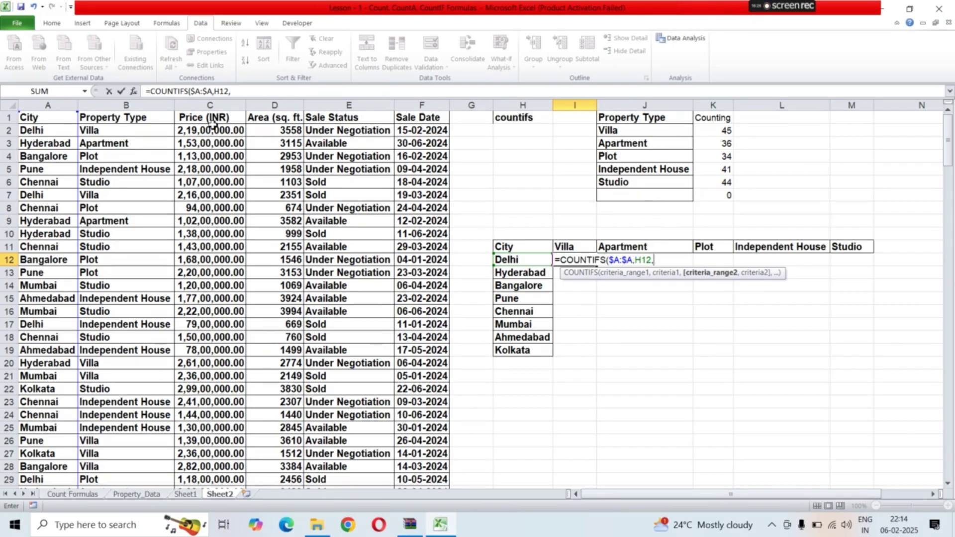
# - Add the absolute Property Type column $B:$B as second criteria range and the Villa header I11 as its criterion
pyautogui.click(113, 102)
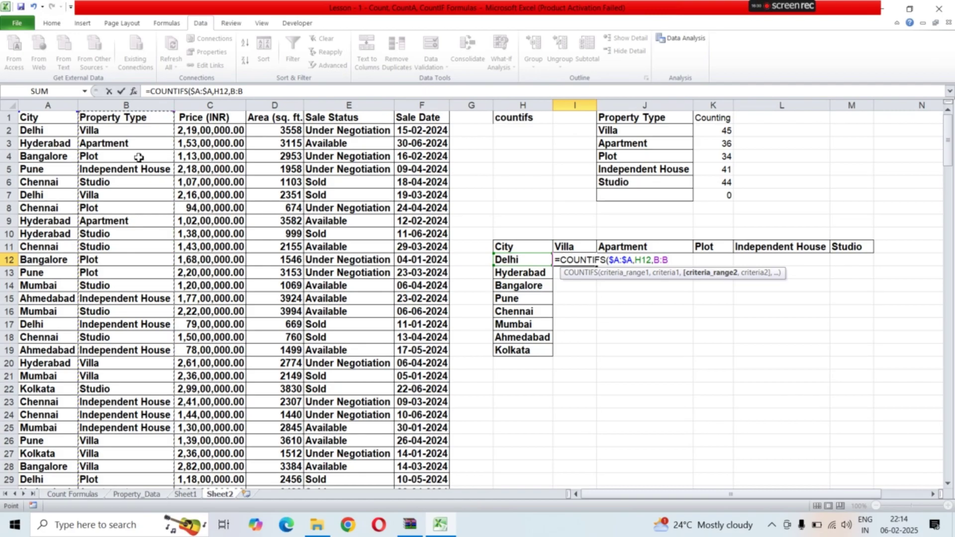
pyautogui.press('F4')
pyautogui.write(',')
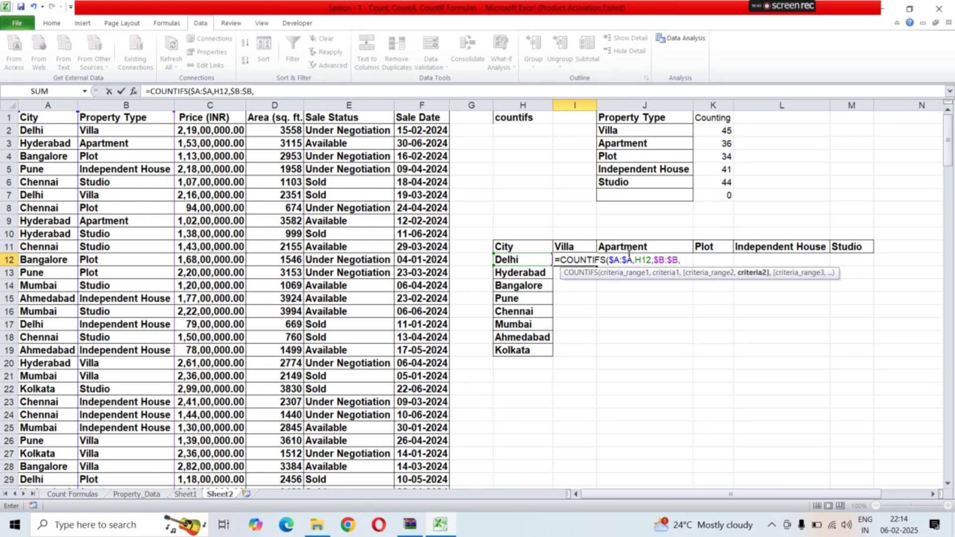
pyautogui.click(580, 247)
# - Lock only the column of the city criterion in the I12 formula, making it $H12
pyautogui.click(652, 259)
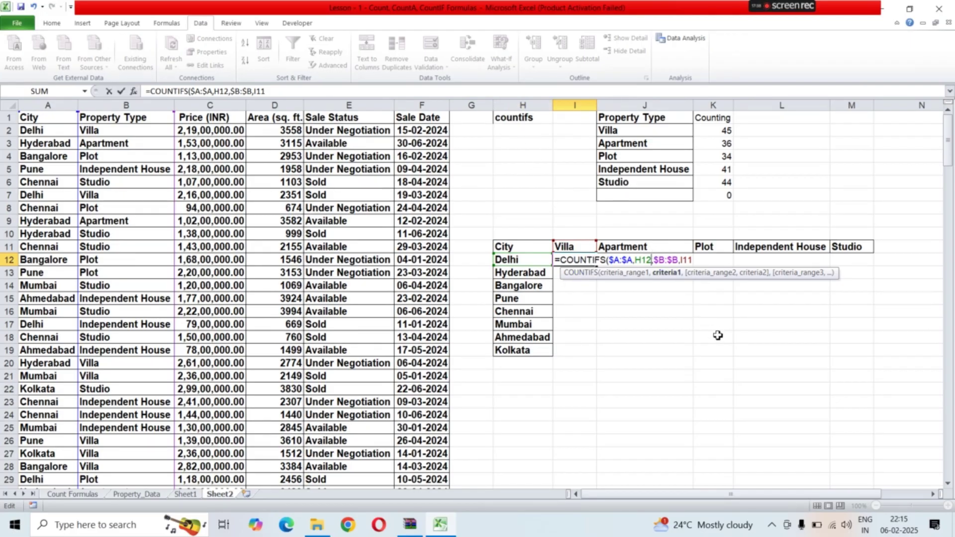
pyautogui.press('F4')
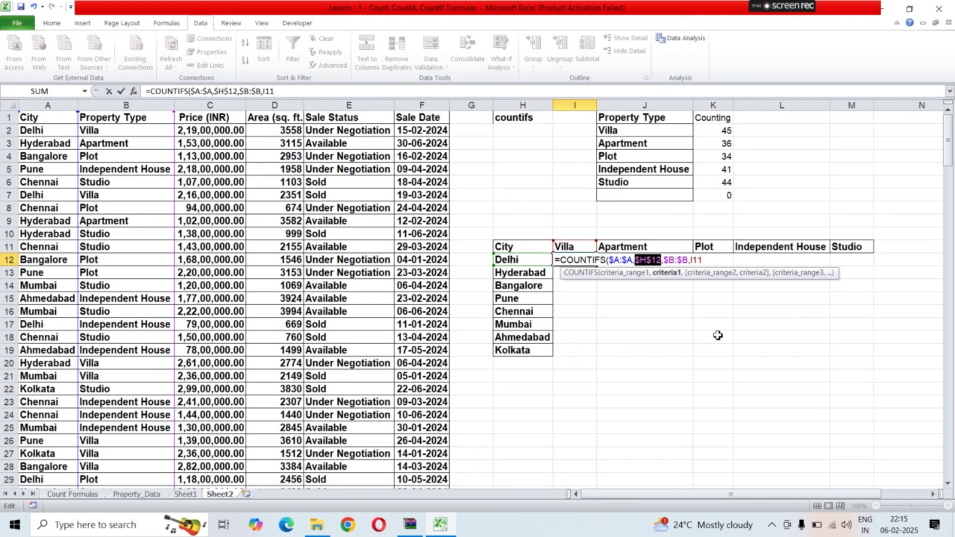
pyautogui.press('F4')
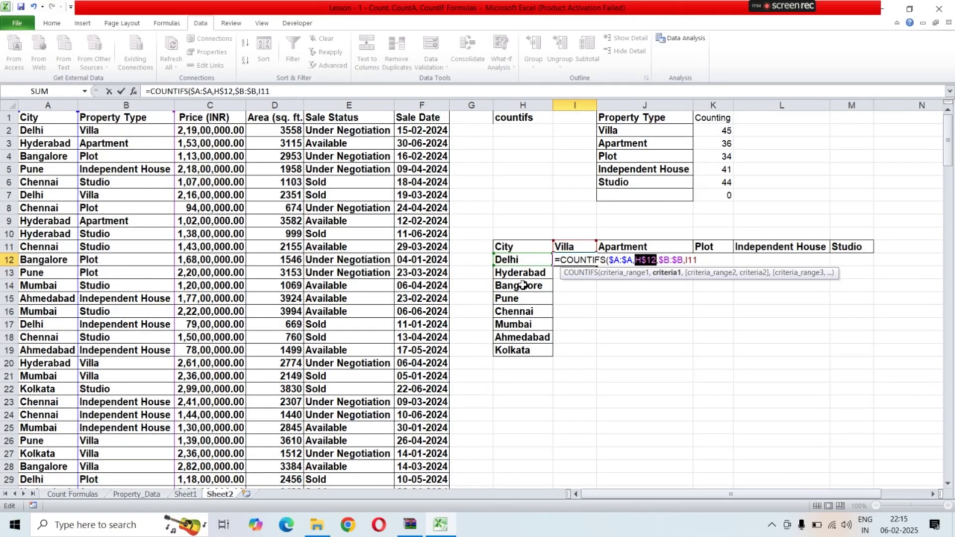
pyautogui.press('F4')
pyautogui.press('F3')
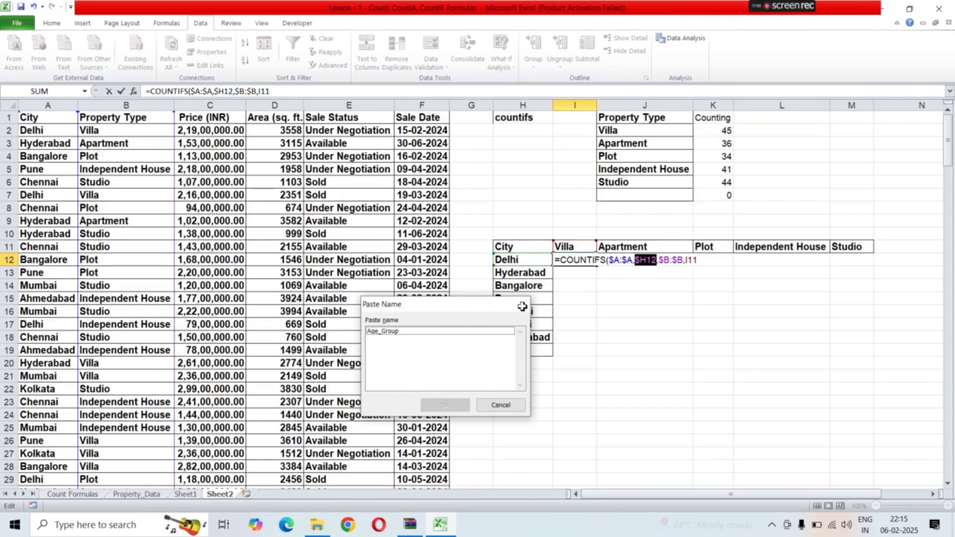
pyautogui.click(518, 304)
pyautogui.press('F4')
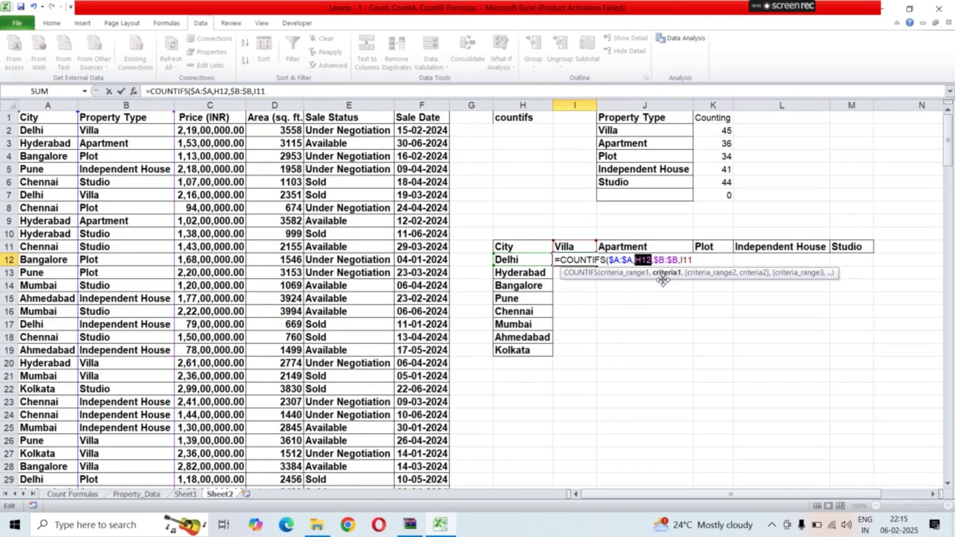
pyautogui.press('F4')
pyautogui.press('F4')
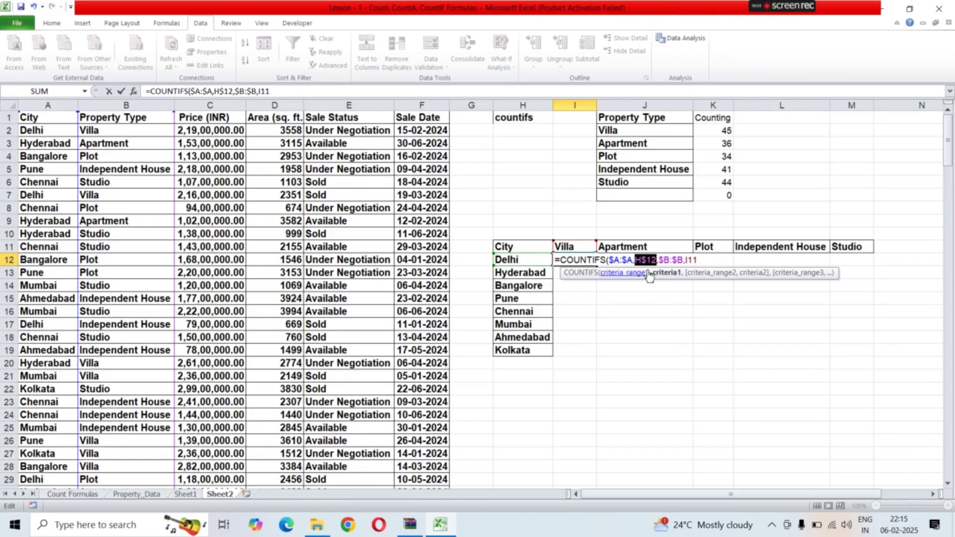
pyautogui.press('F4')
# - Lock only the row of the property type criterion as I$11 and enter the COUNTIFS formula
pyautogui.click(705, 258)
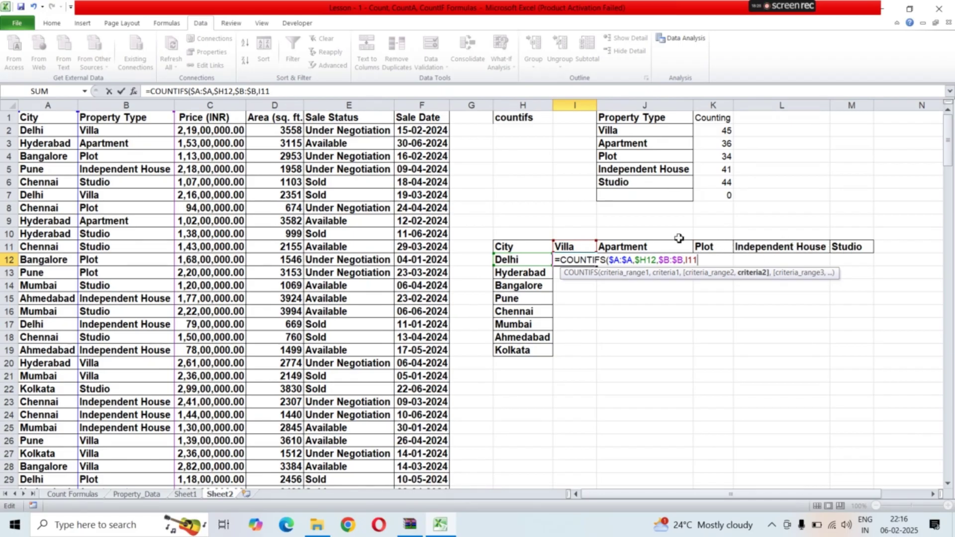
pyautogui.press('F4')
pyautogui.press('F4')
pyautogui.press('Return')
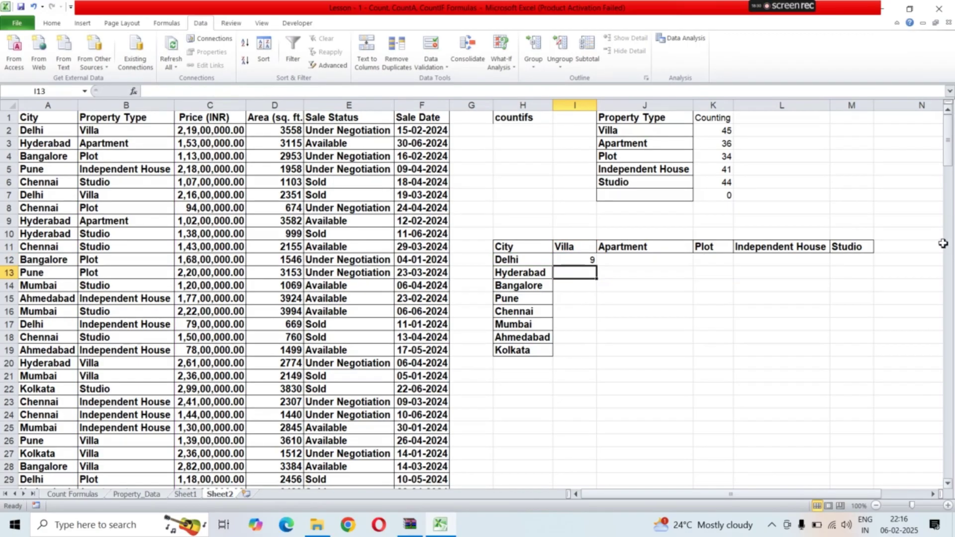
# - Fill the COUNTIFS formula from I12 down to the Kolkata row and across to the Studio column, covering I12:M19
pyautogui.click(575, 260)
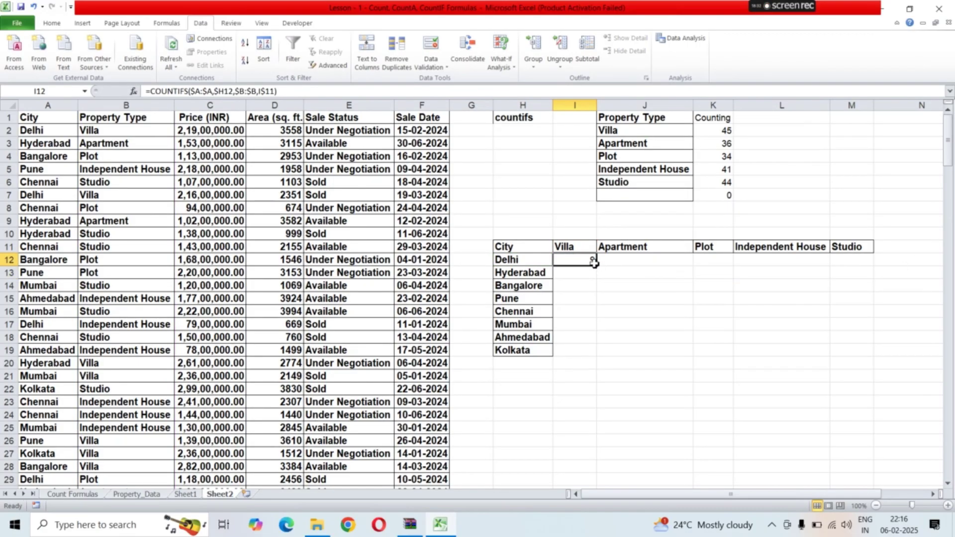
pyautogui.moveTo(597, 268); pyautogui.dragTo(599, 357)
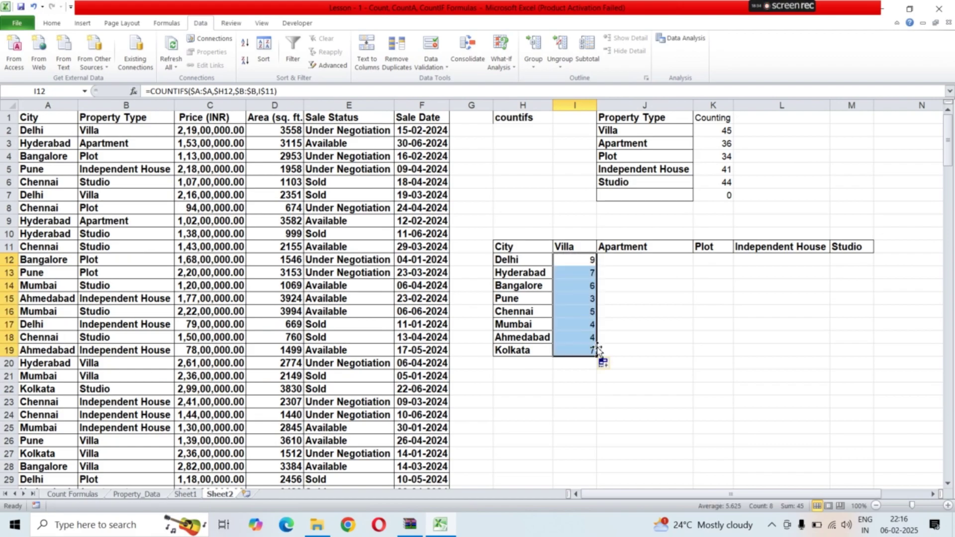
pyautogui.click(624, 329)
pyautogui.click(591, 259)
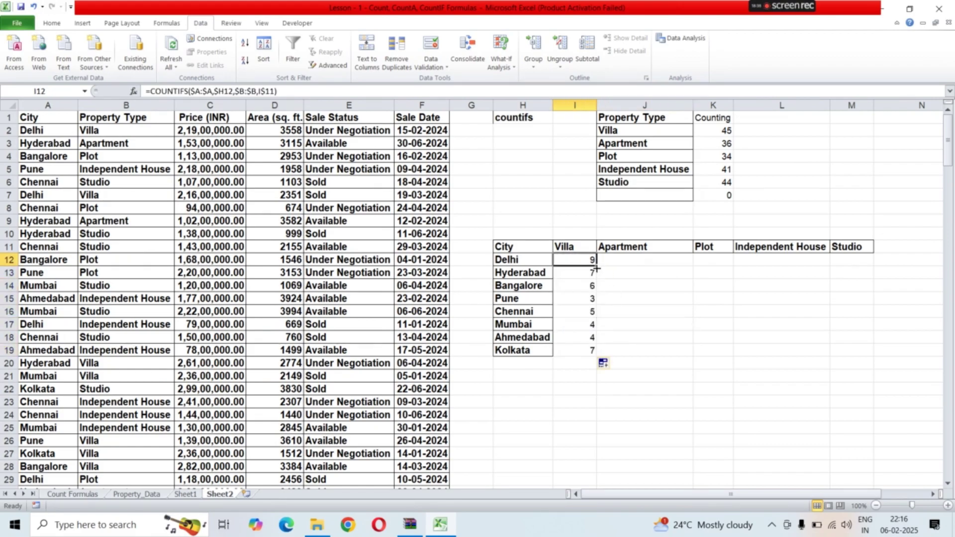
pyautogui.moveTo(596, 269); pyautogui.dragTo(875, 354)
pyautogui.click(643, 416)
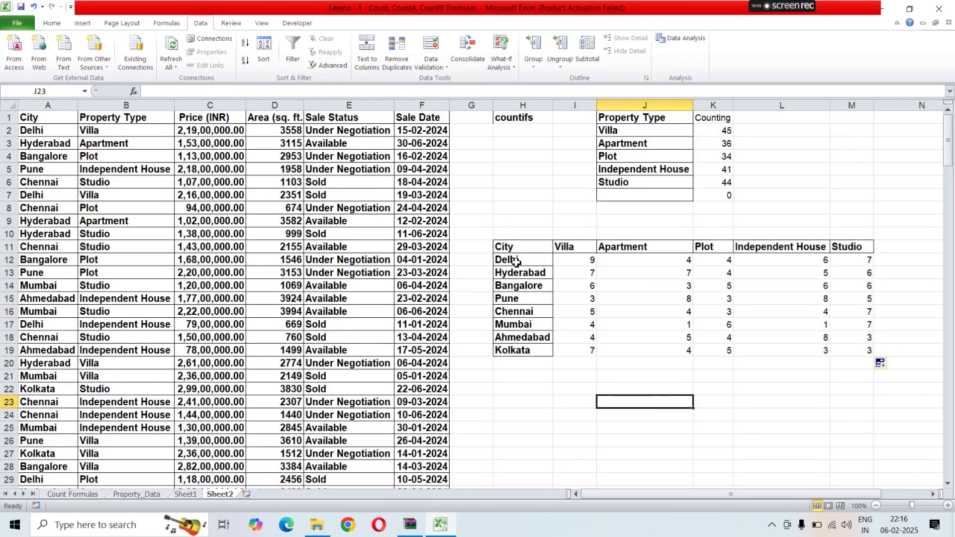
# - Apply all borders to the city by property type table in H11:M19
pyautogui.click(512, 248)
pyautogui.moveTo(513, 248); pyautogui.dragTo(856, 357)
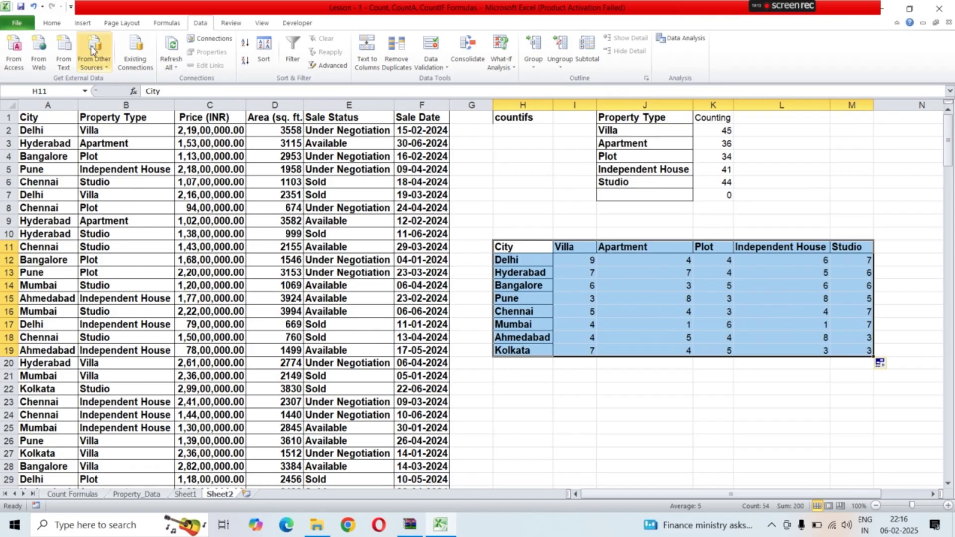
pyautogui.click(52, 24)
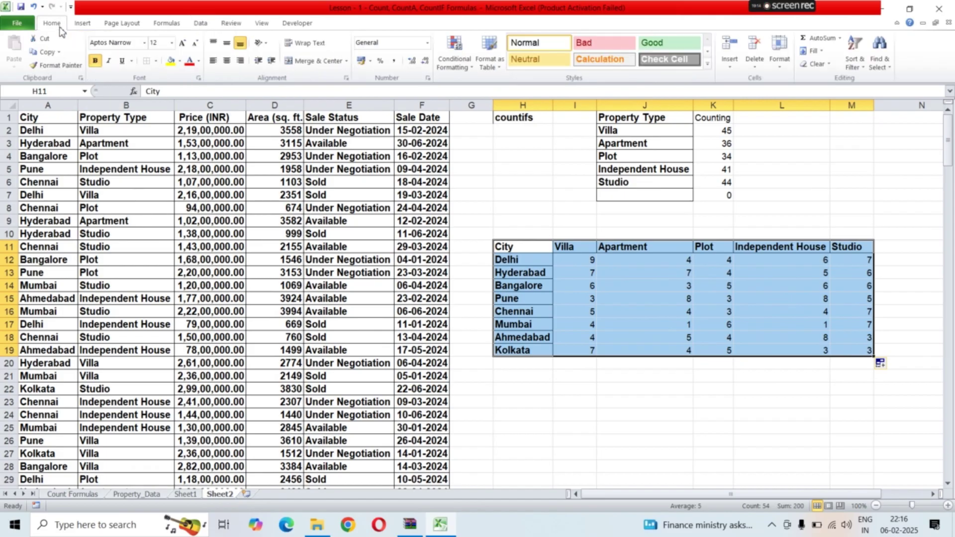
pyautogui.click(156, 61)
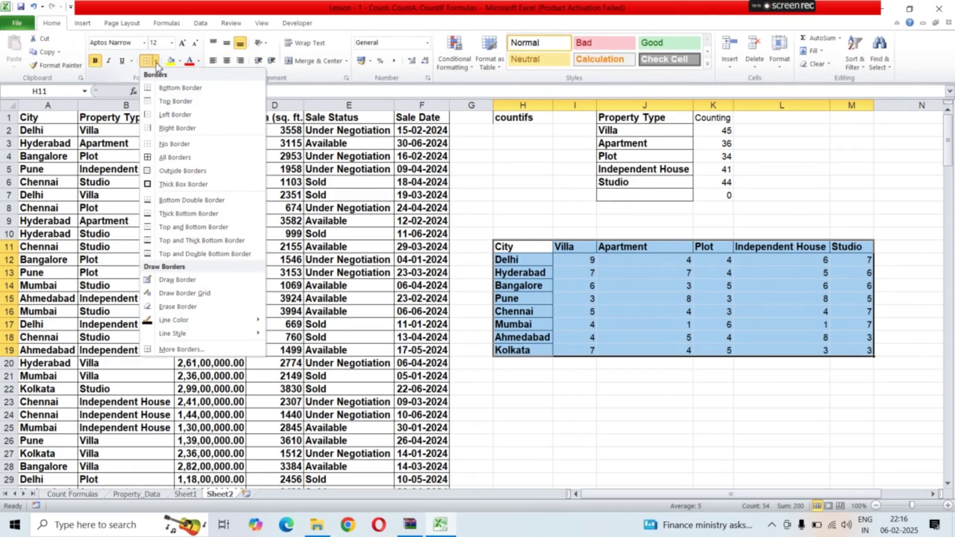
pyautogui.click(184, 157)
pyautogui.click(635, 453)
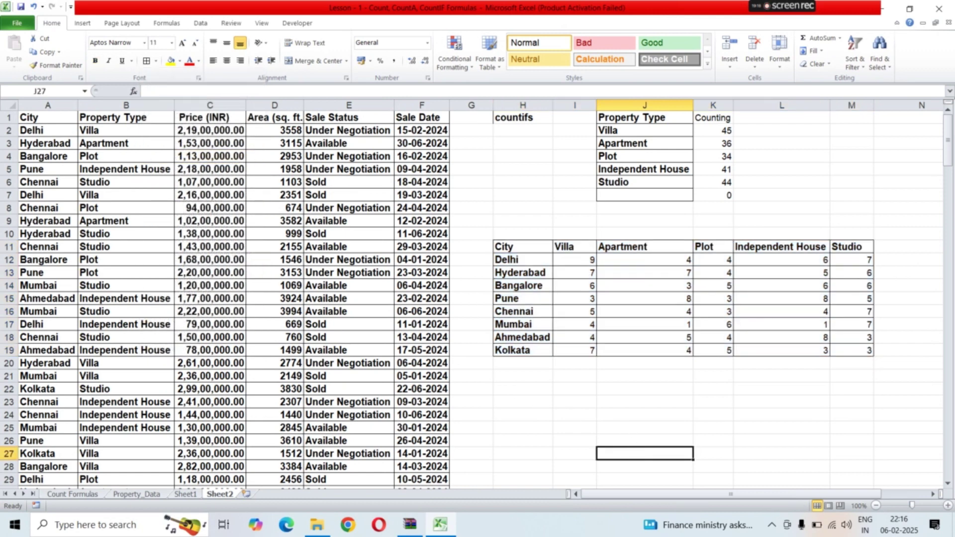
pyautogui.click(710, 415)
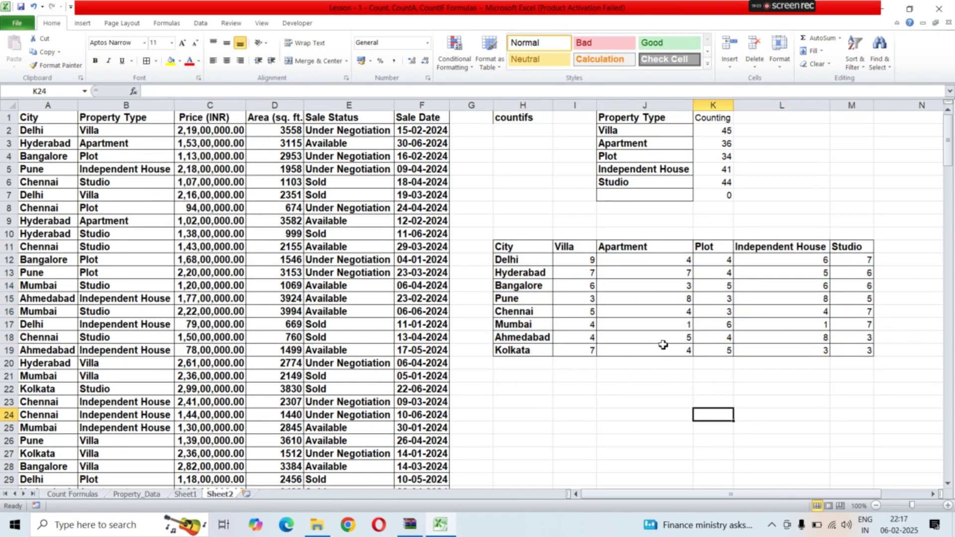
pyautogui.click(662, 389)
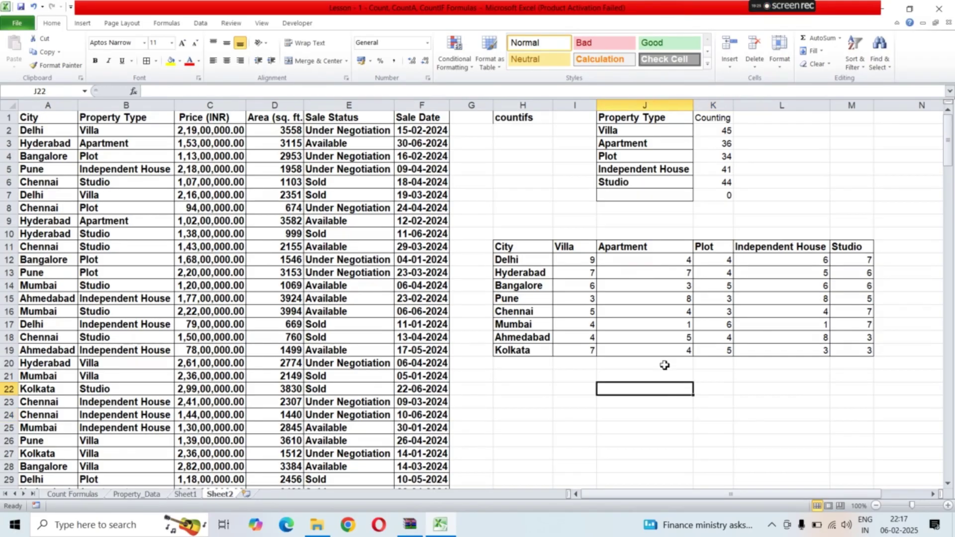
pyautogui.click(646, 337)
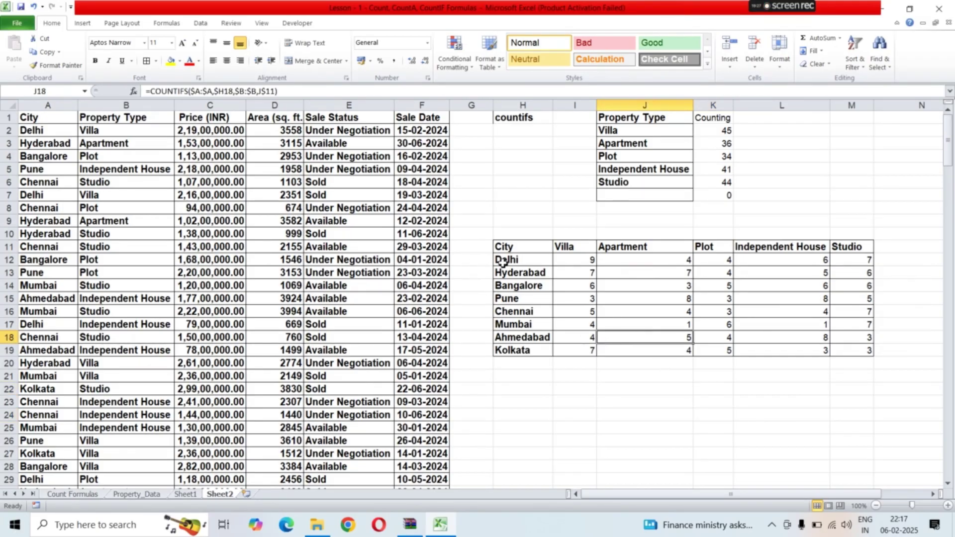